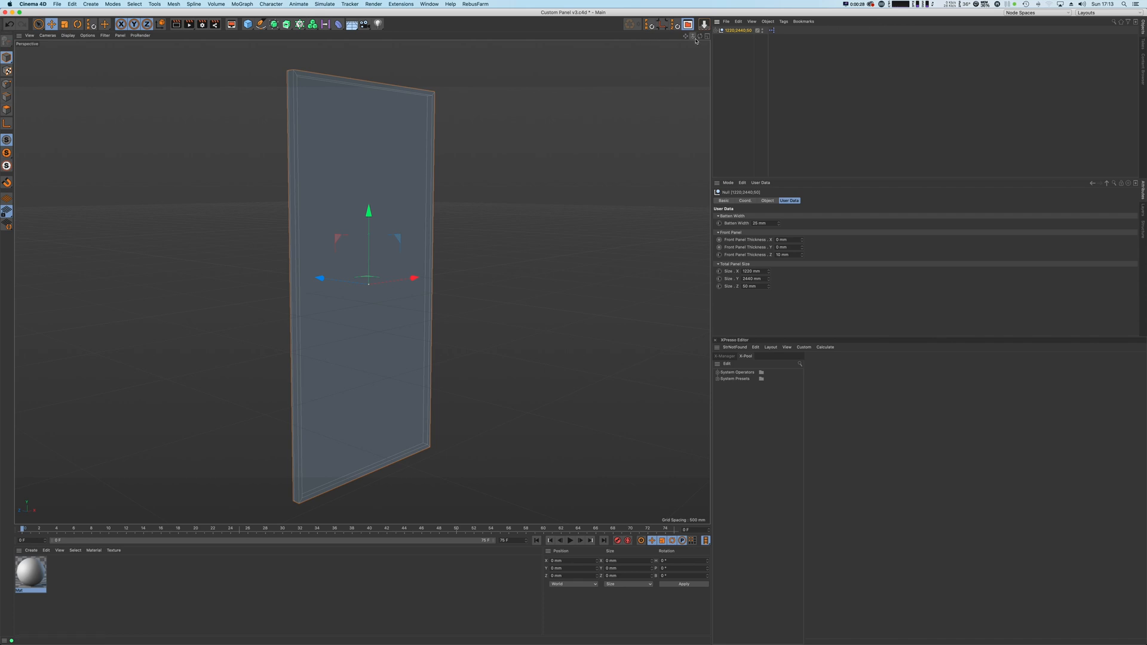
- Examine the finished panel's front, corners and batten edges from several angles
drag(700, 37, 328, 27)
alt+right_drag(426, 96, 555, 86)
alt+drag(555, 86, 480, 120)
key(shift+super+z)
alt+drag(469, 274, 495, 318)
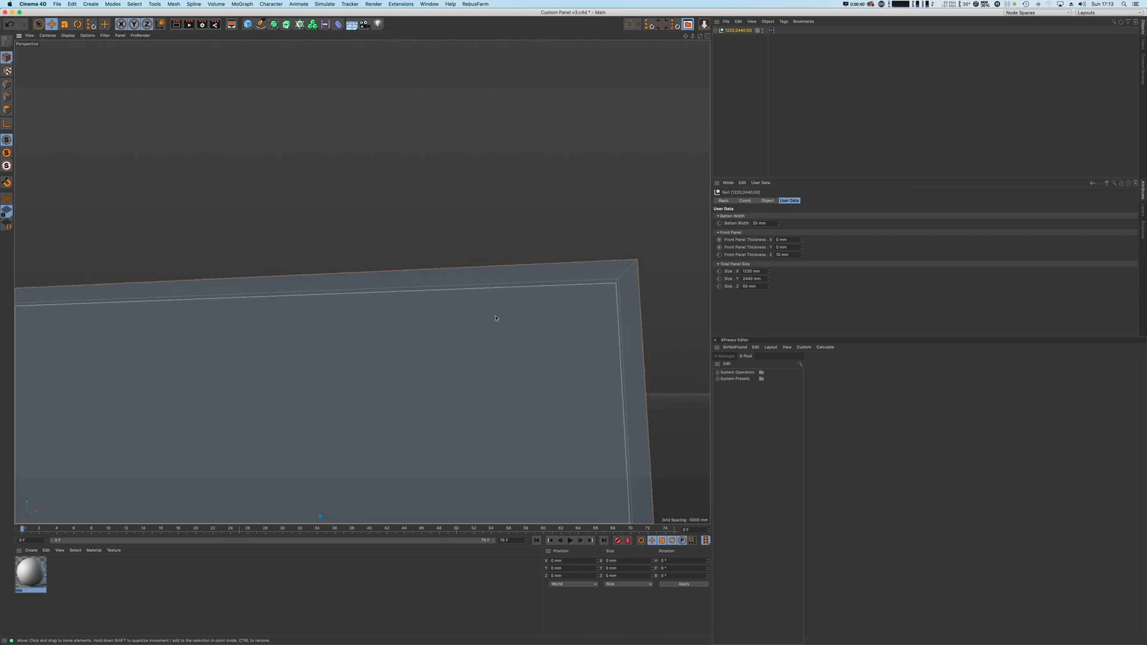
key(h)
alt+drag(438, 113, 326, 87)
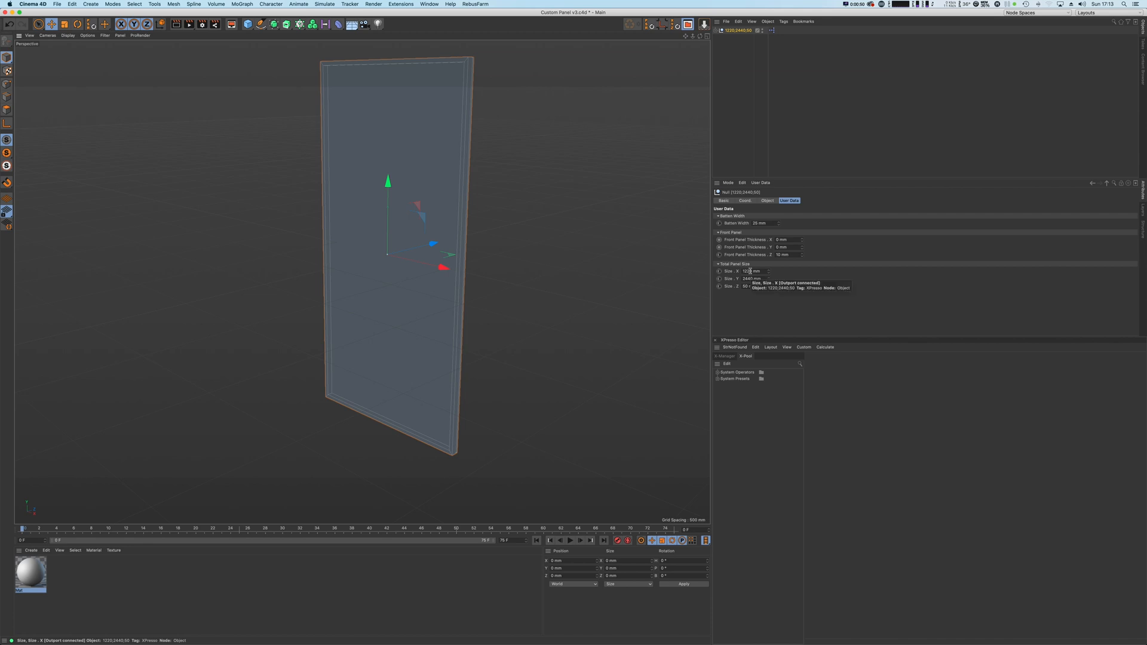
alt+drag(584, 51, 419, 62)
alt+right_drag(479, 53, 608, 61)
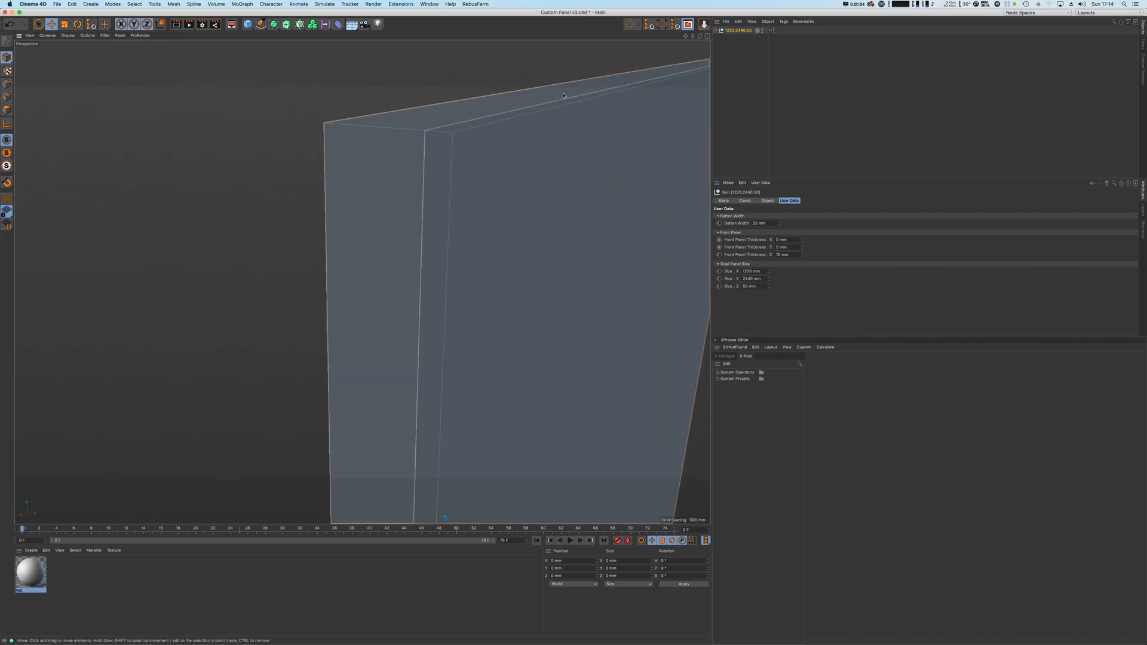
alt+drag(504, 139, 417, 185)
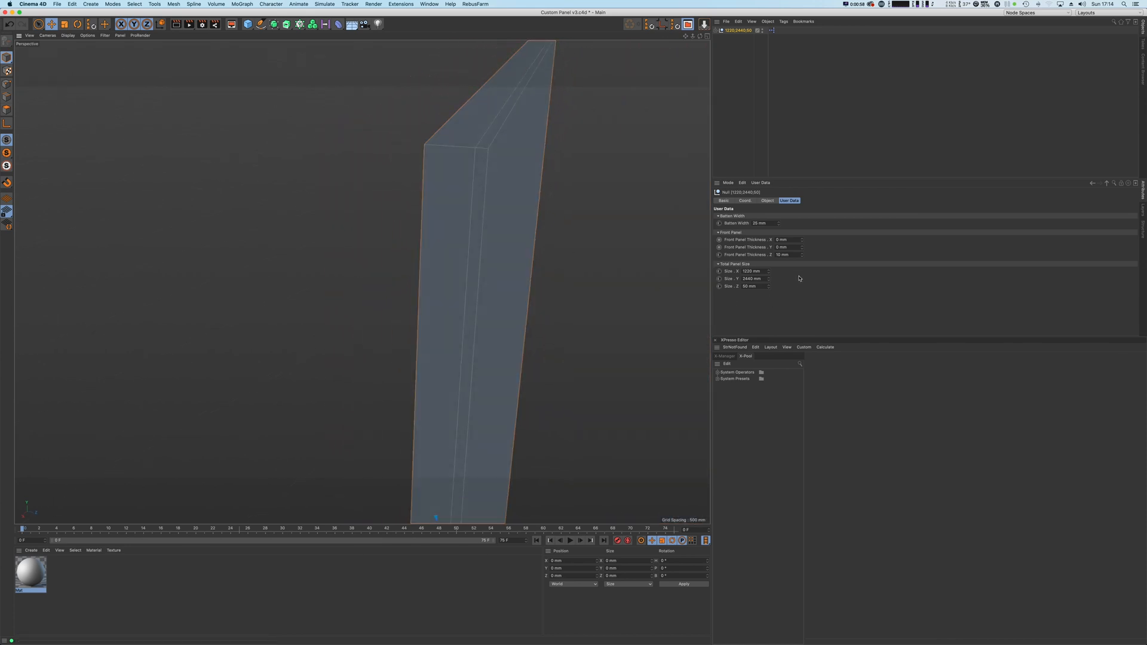
- Set the front panel's Z thickness to 6 mm and the total panel's Z size to 100 mm
double_click(781, 254)
text(6)
key(Return)
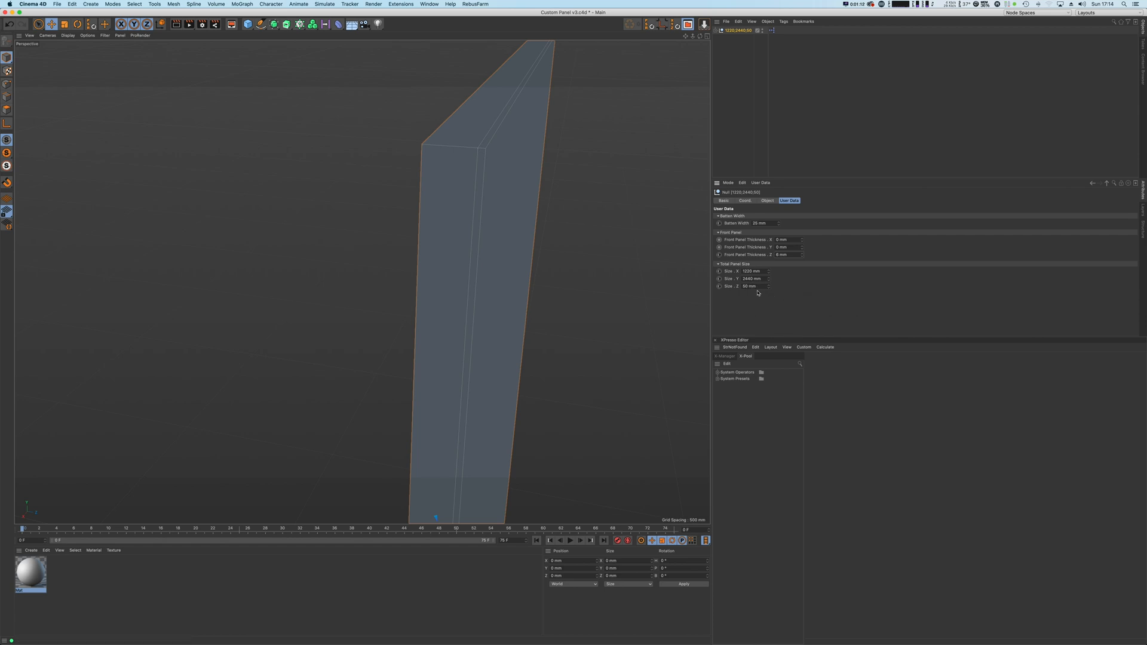
click(747, 287)
text(100)
key(Return)
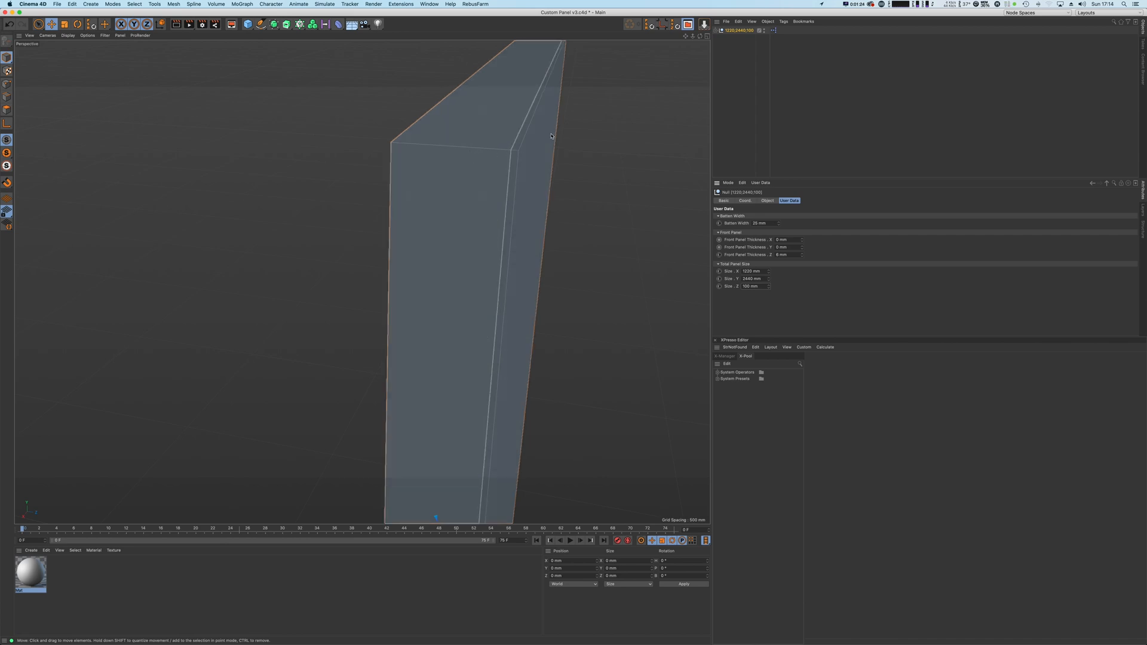
- Try a total panel Z size of 25 mm and return it to 100 mm
double_click(748, 286)
text(1)
key(Return)
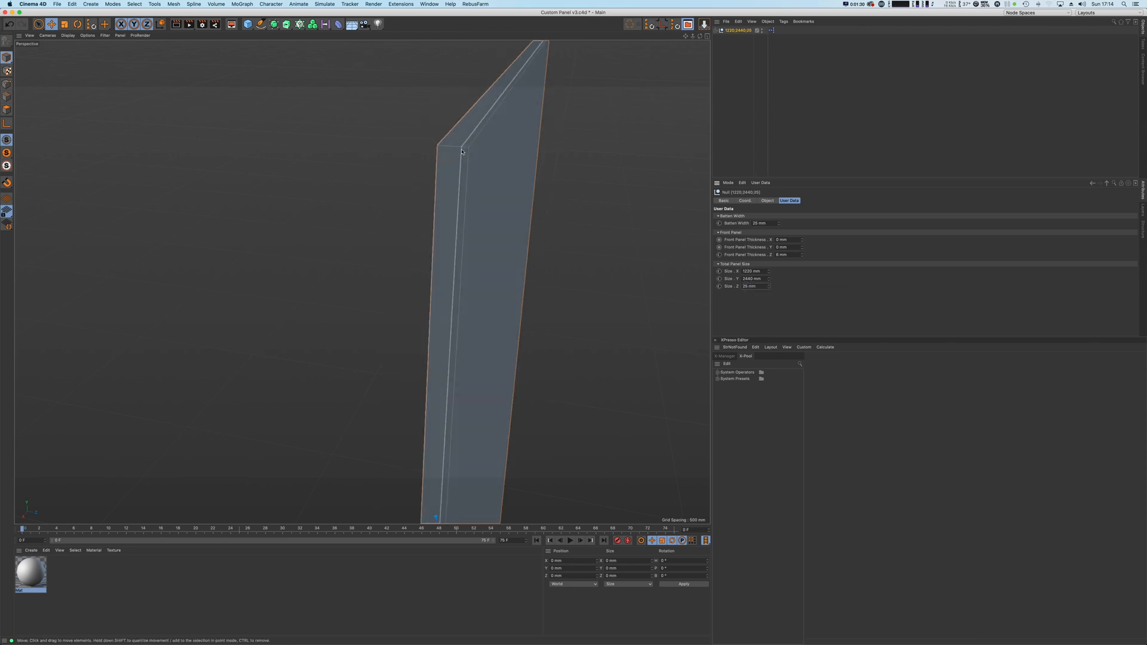
double_click(747, 286)
text(100)
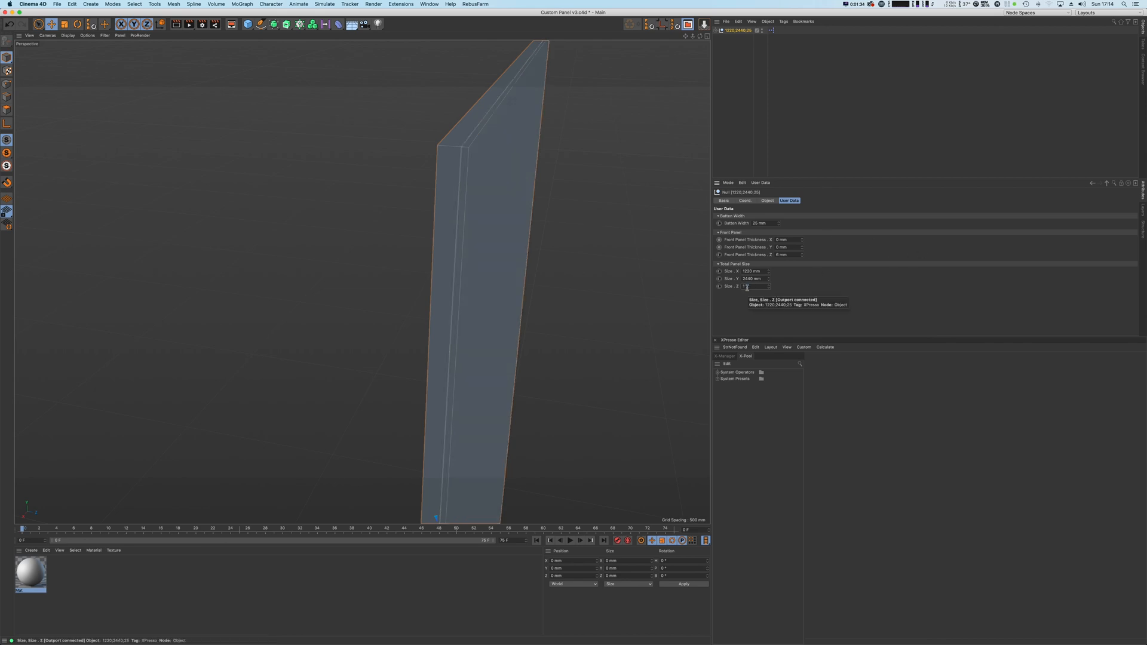
key(Return)
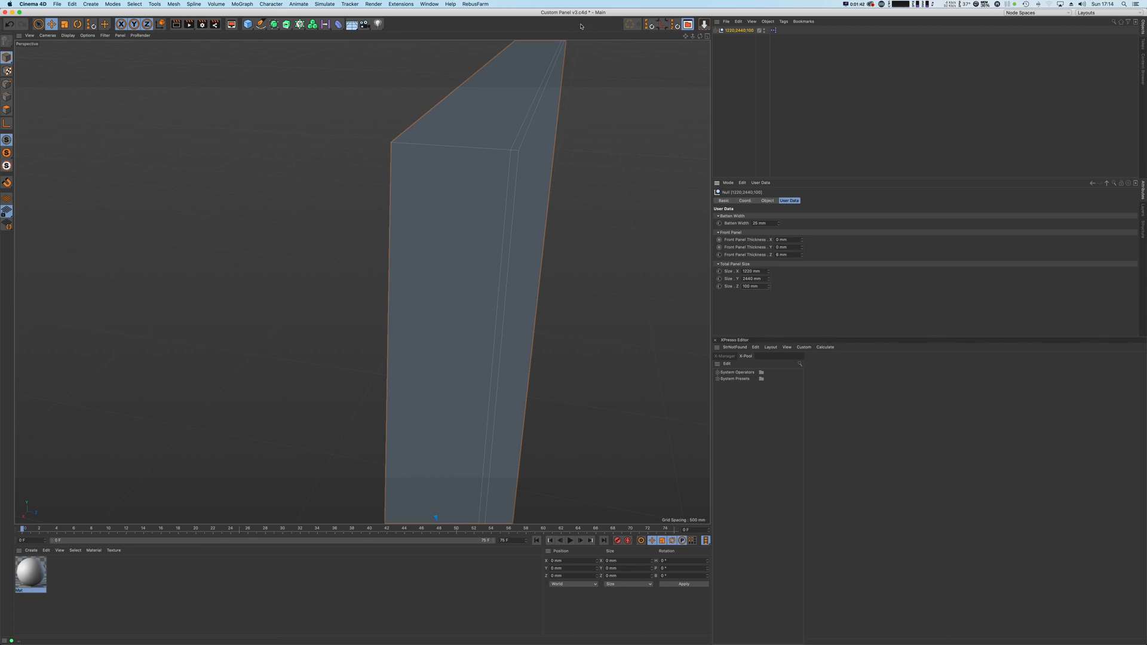
- Create a new project, add a cube and rename it Front Panel
click(517, 125)
key(super+n)
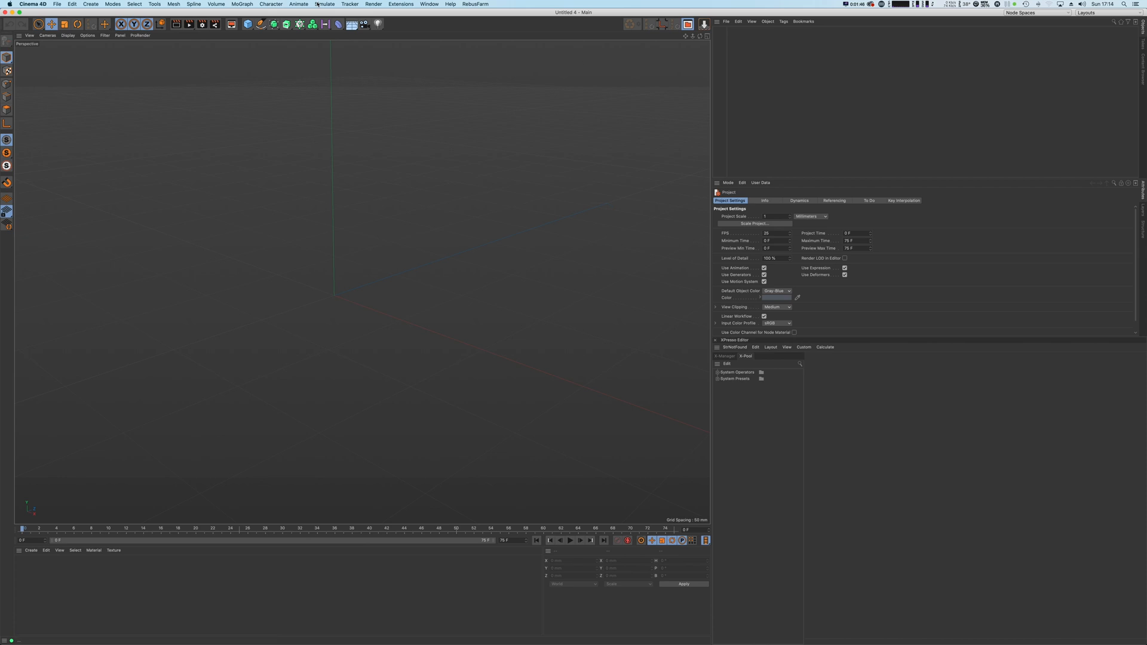
click(248, 23)
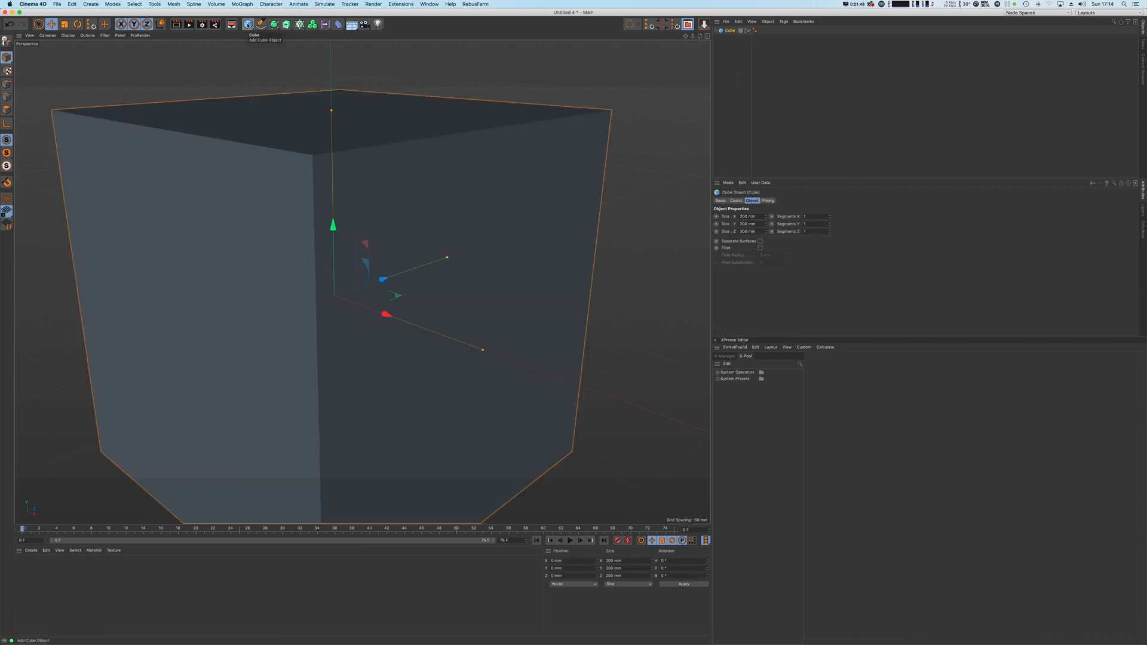
double_click(730, 31)
text(Fa)
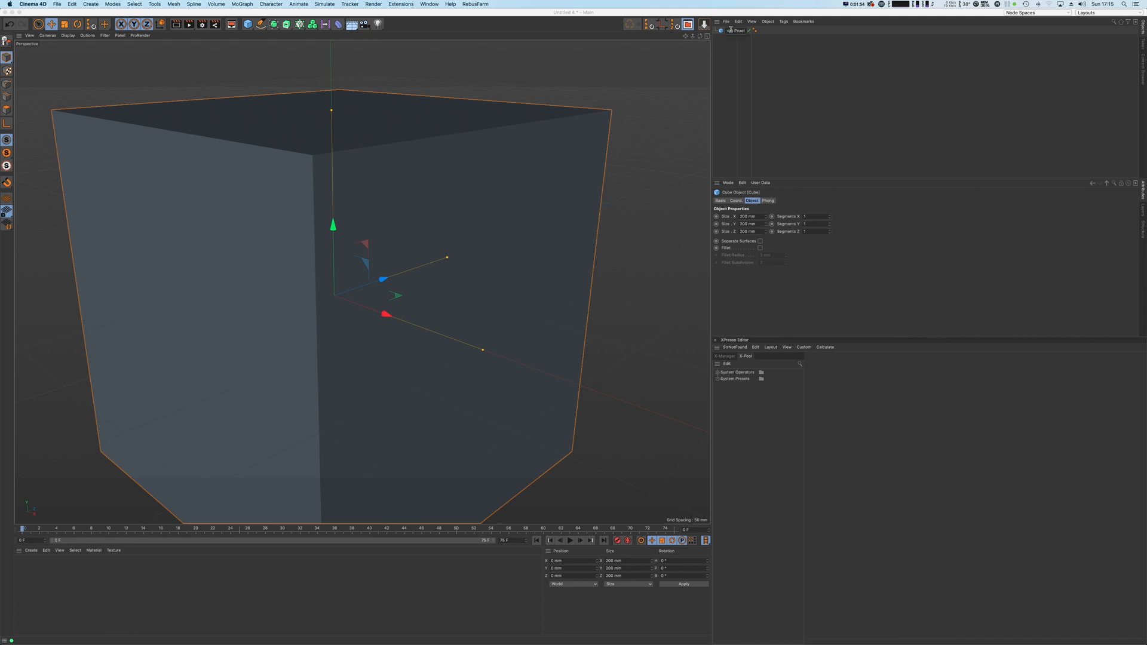
key(Return)
- Size the front panel cube to 1220 mm in X, 2440 mm in Y and 6 mm in Z
double_click(747, 216)
text(1220)
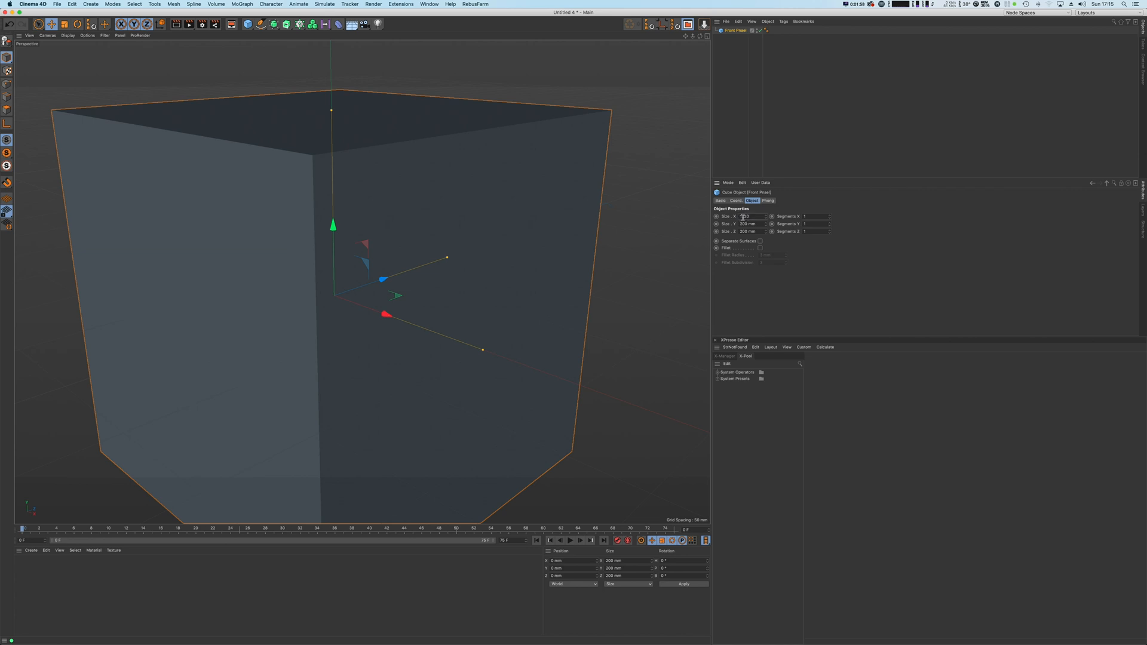
key(Tab)
text(2)
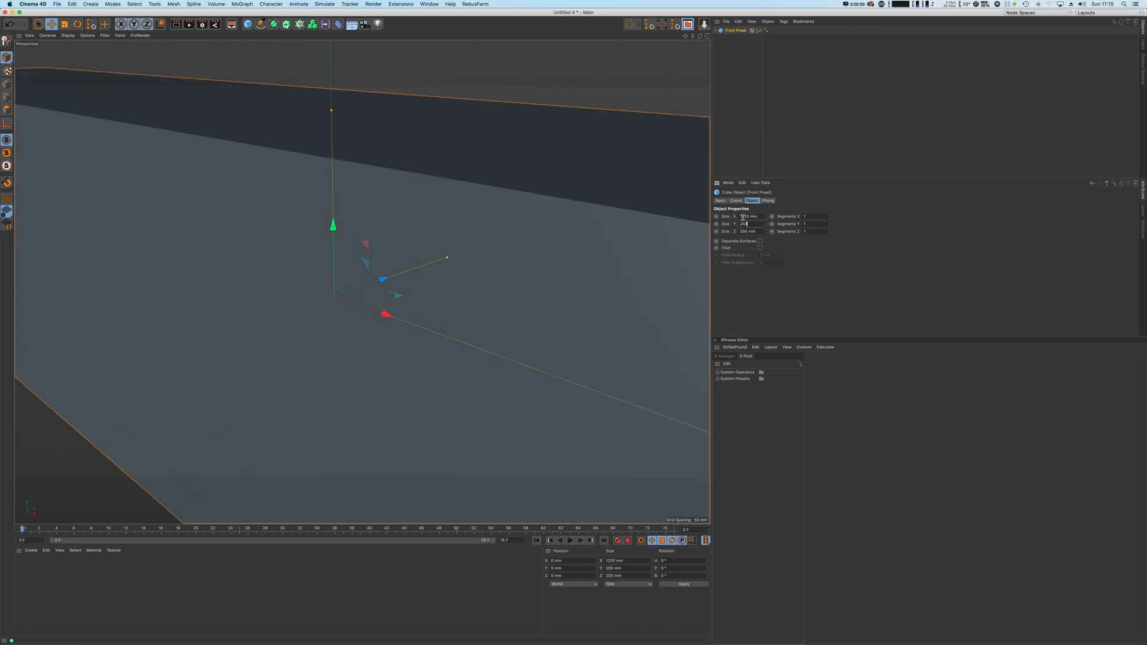
text(440)
key(Return)
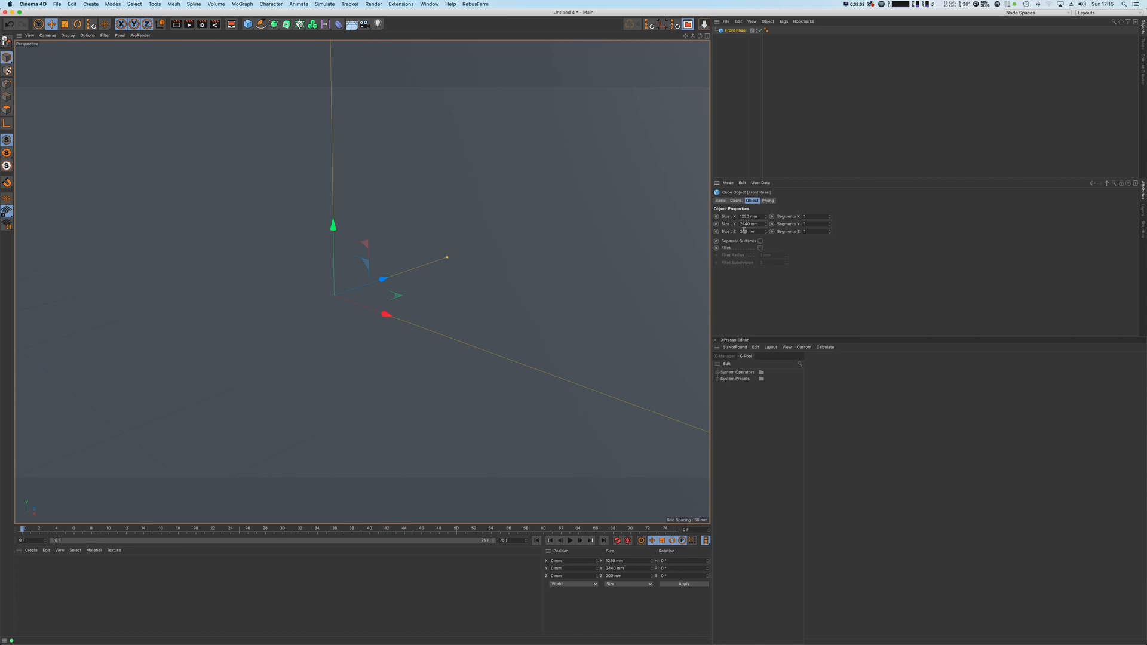
double_click(743, 231)
text(6)
key(Return)
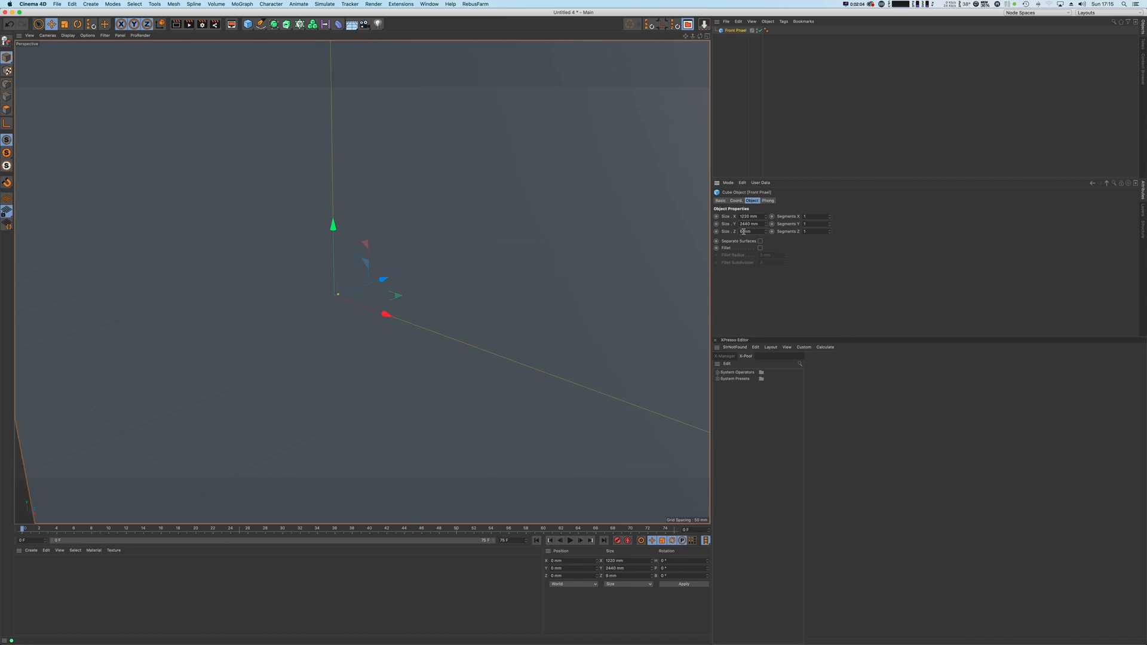
key(h)
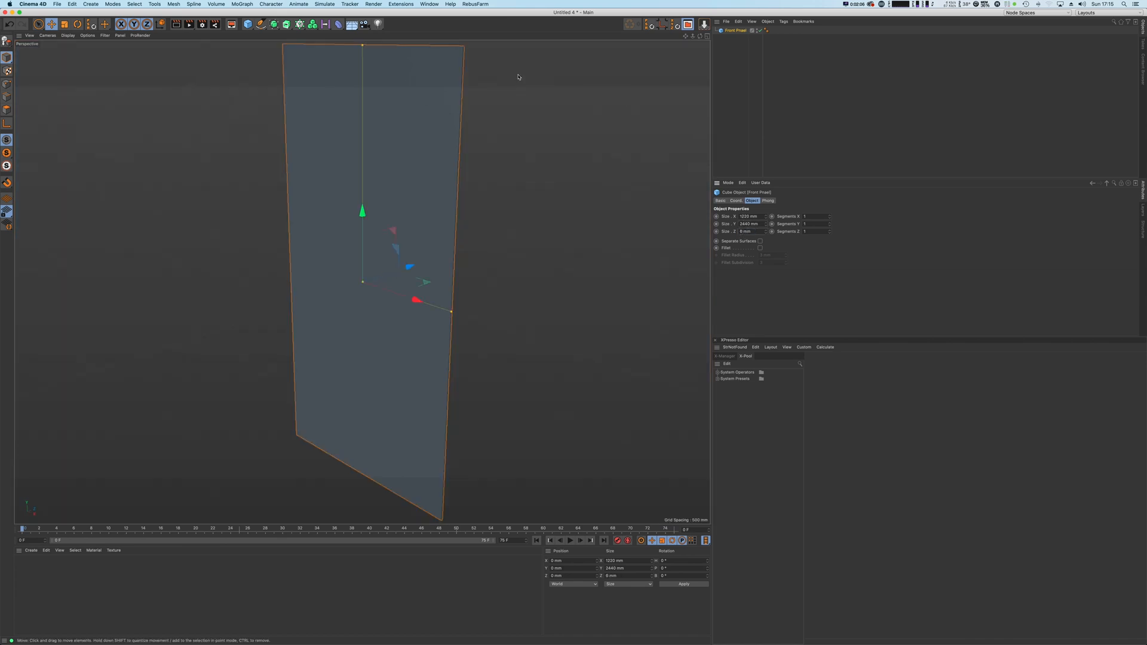
drag(700, 36, 747, 37)
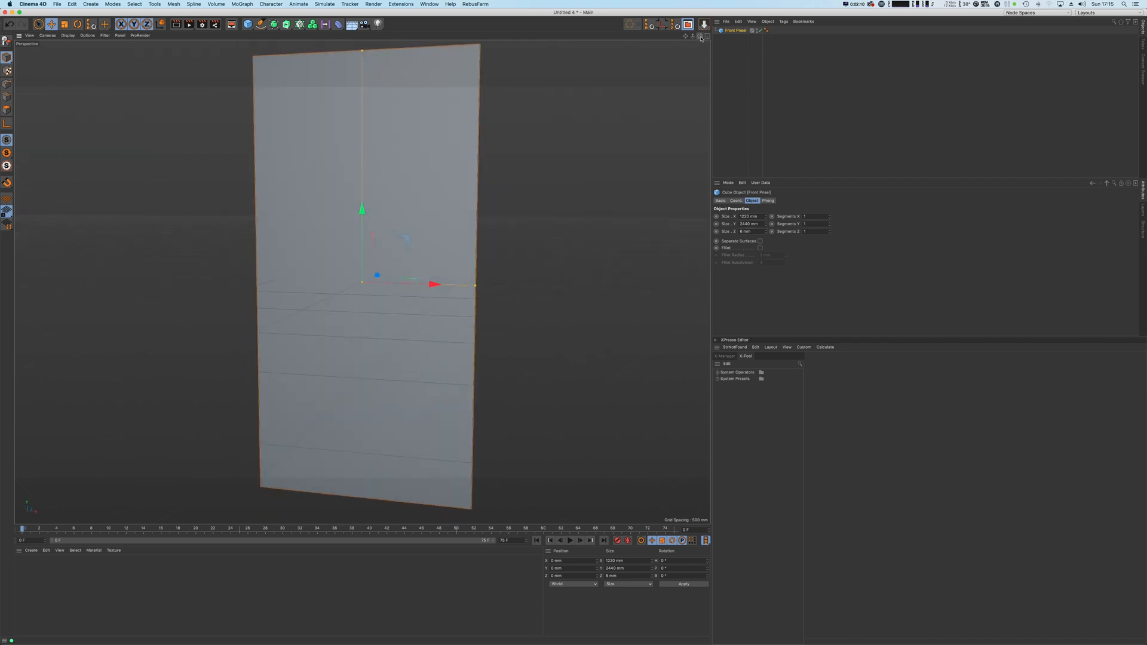
- Add a rectangle spline 1220 mm wide and 2440 mm high for the panel outline
click(261, 23)
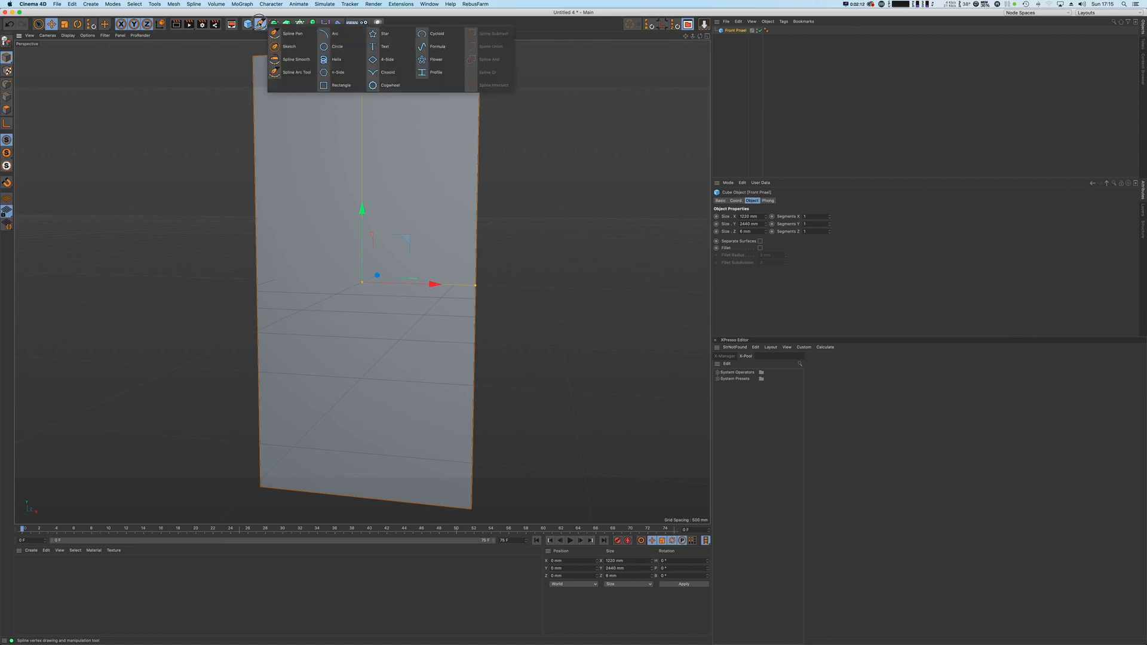
click(330, 85)
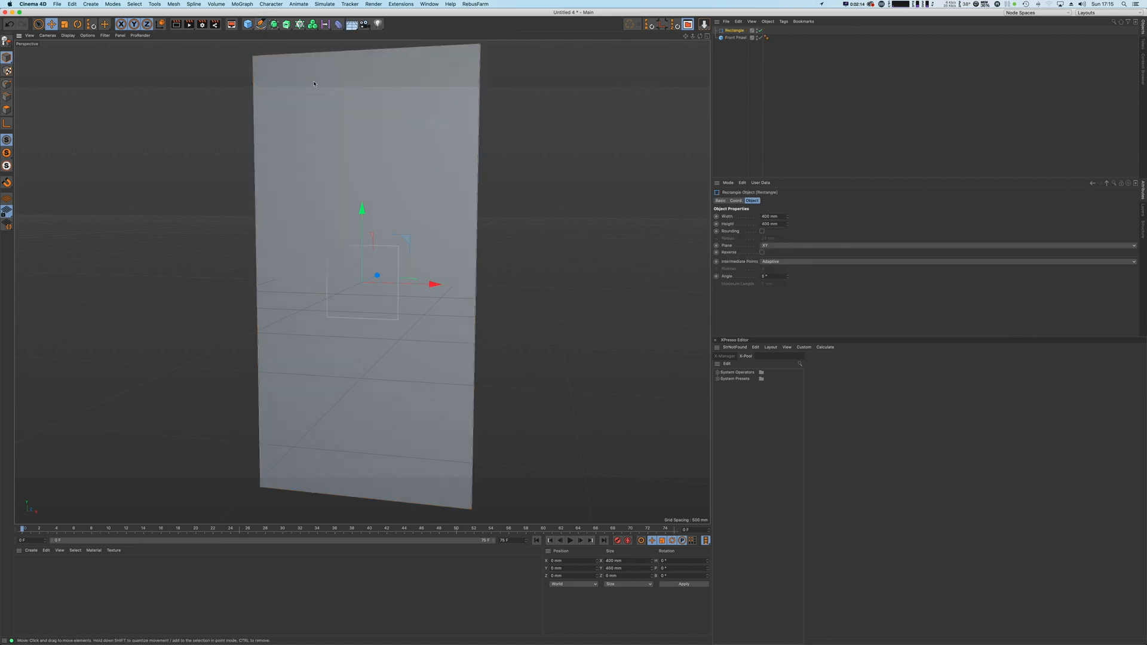
click(766, 218)
text(1)
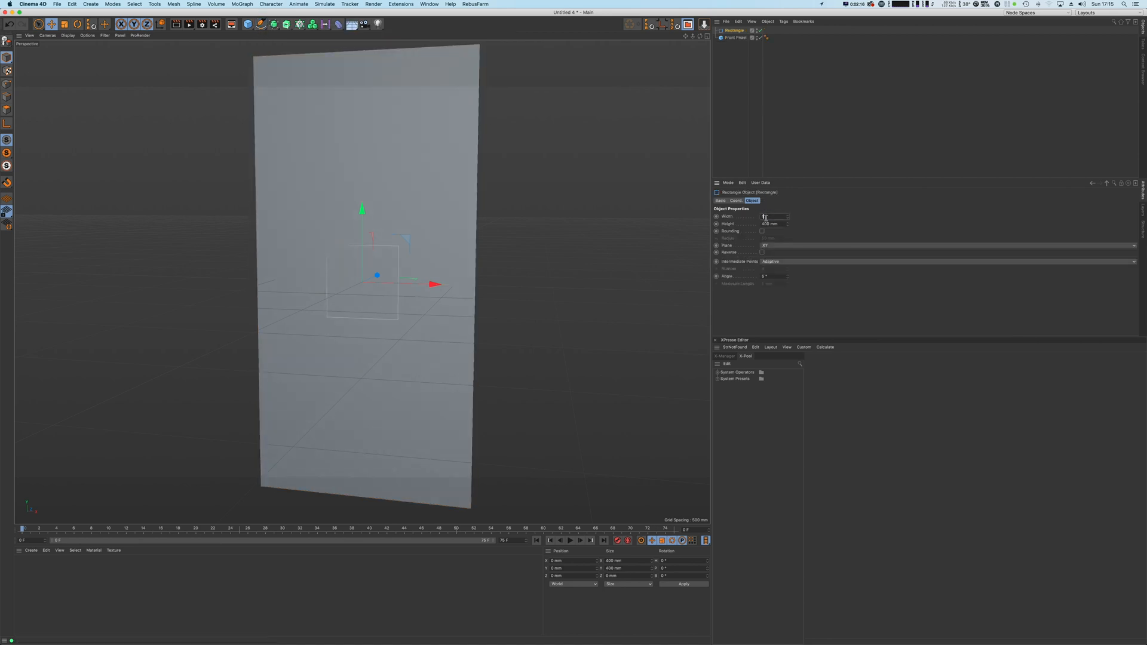
text(220)
key(Tab)
text(2440)
key(Return)
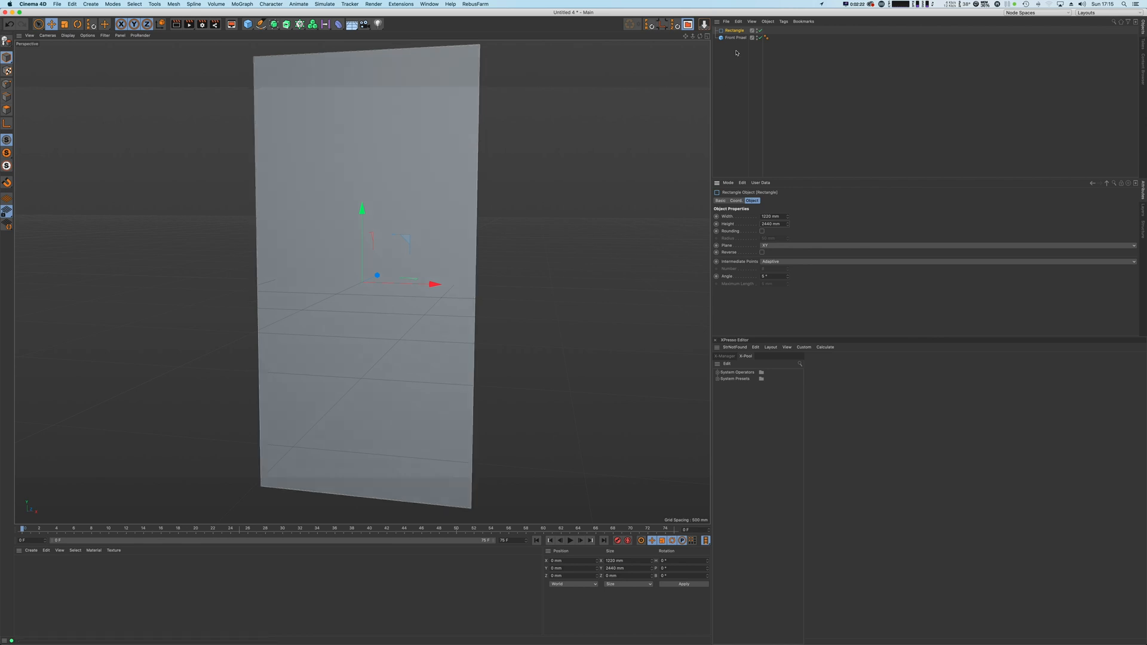
- Duplicate the rectangle spline and set the copy to 25 mm wide and 44 mm high as the batten profile
ctrl+drag(734, 33, 733, 29)
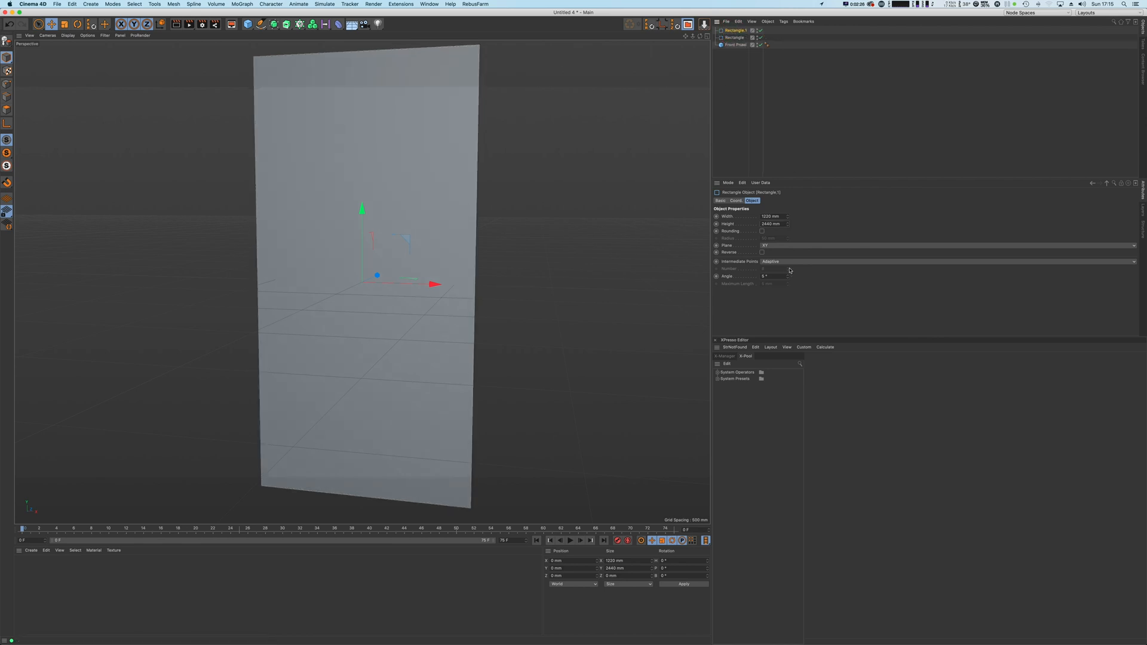
click(767, 216)
text(20)
key(Tab)
text(4)
key(Return)
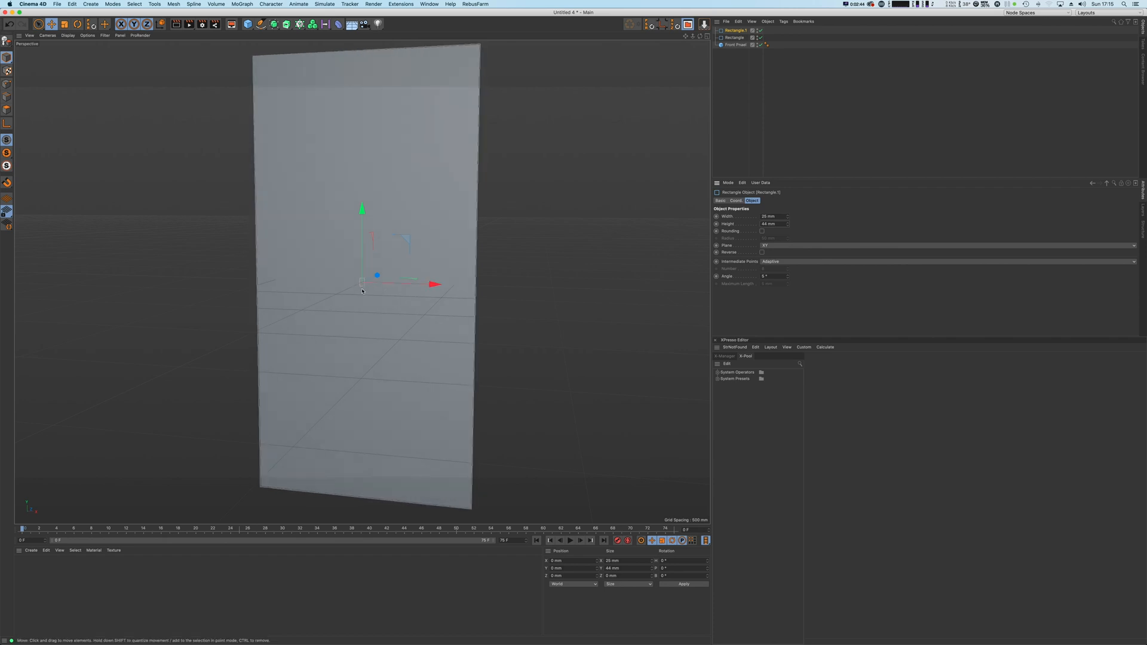
- Hide the front panel and nest both rectangle splines under a new Sweep object to form the batten frame
click(758, 45)
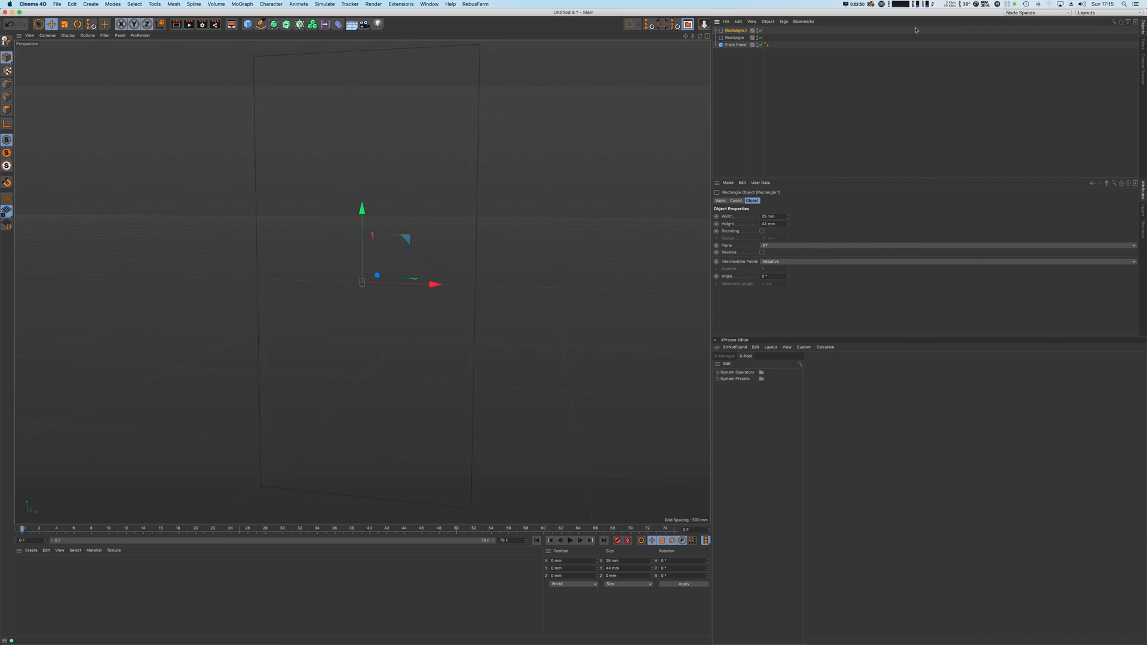
drag(287, 24, 305, 75)
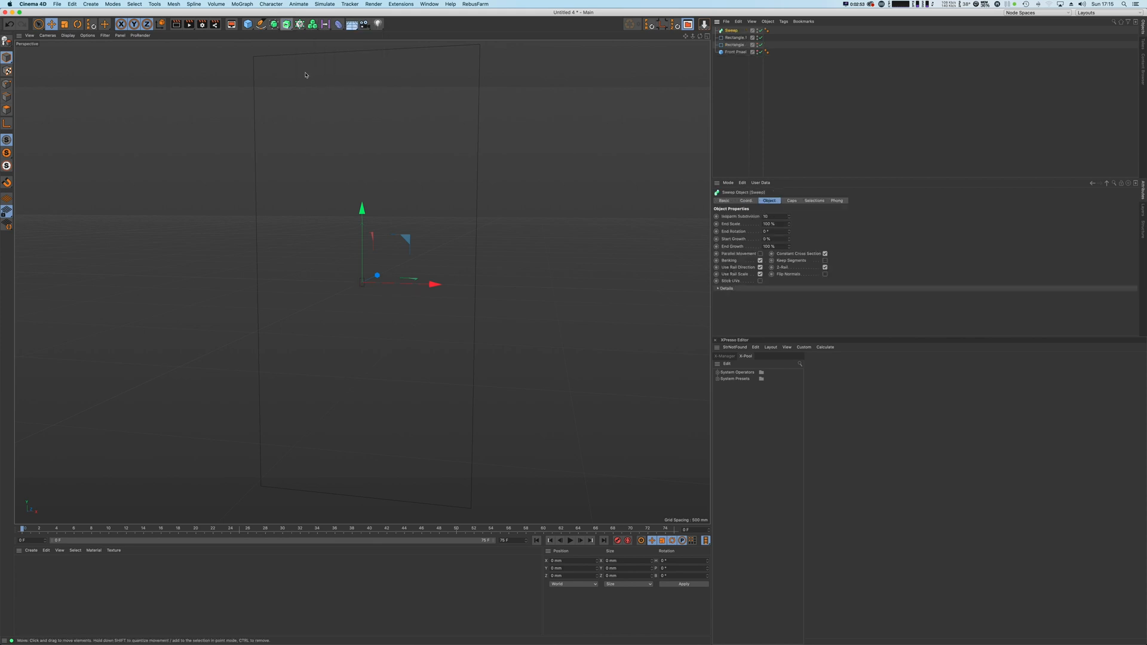
click(735, 37)
shift+click(733, 45)
drag(736, 37, 733, 33)
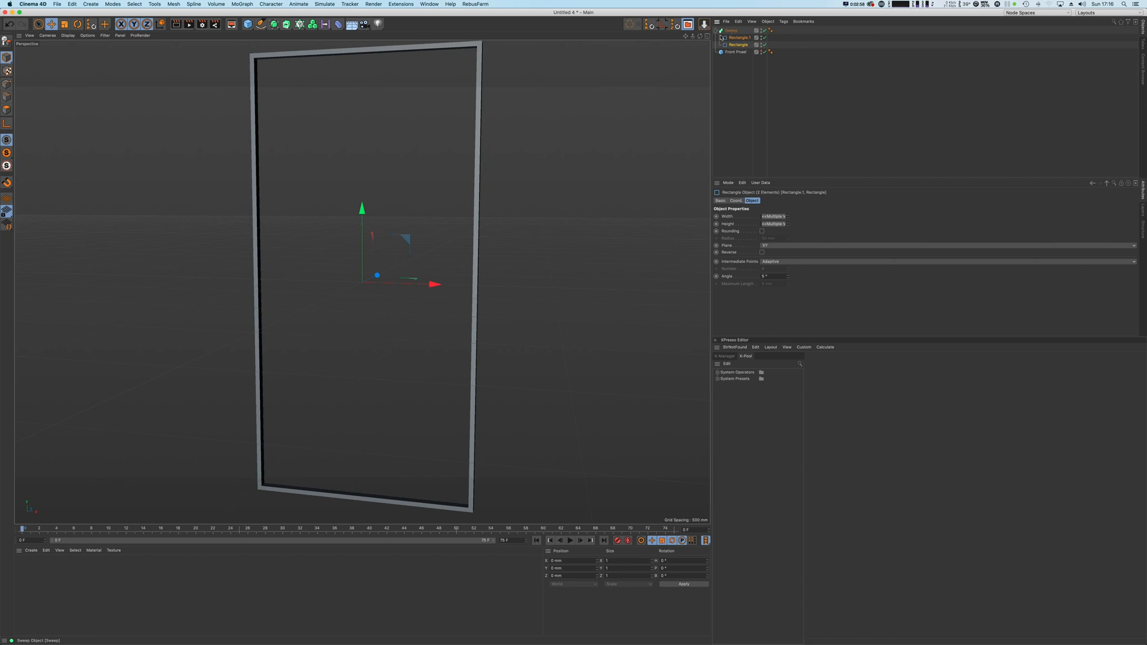
- Inspect the swept batten frame and make the front panel visible again
mouse_move(481, 48)
alt+mouse_down()
mouse_move(491, 40)
mouse_move(489, 55)
mouse_move(461, 52)
mouse_move(482, 56)
mouse_move(494, 98)
mouse_move(483, 74)
alt+mouse_up()
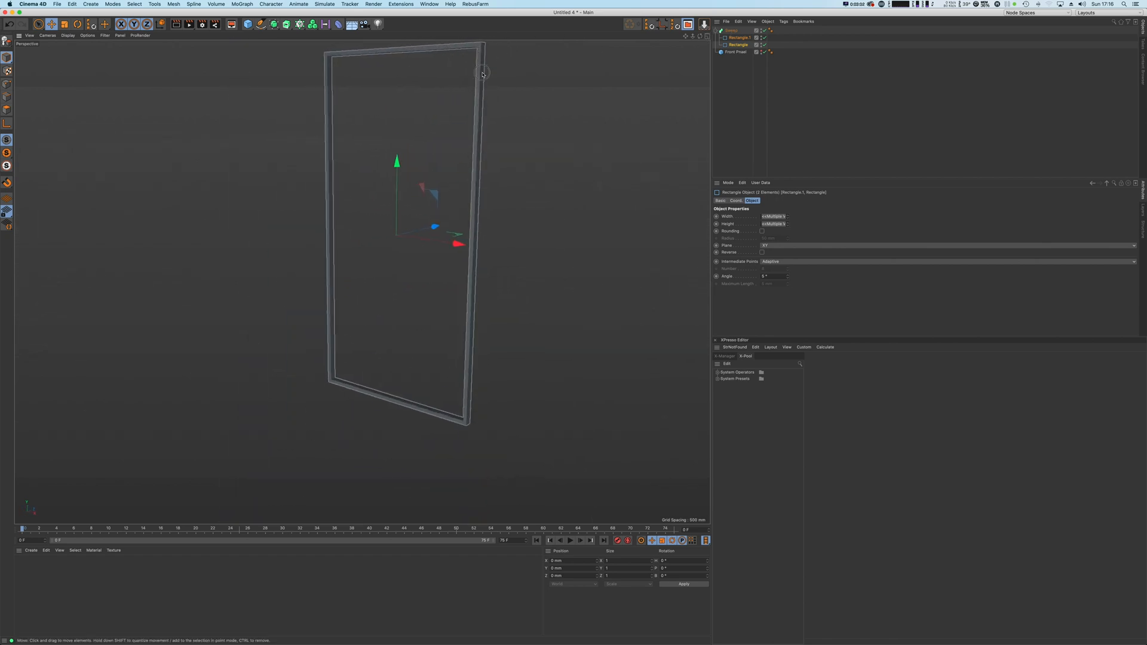
alt+middle_drag(482, 74, 452, 157)
alt+right_drag(449, 125, 642, 60)
mouse_move(479, 156)
alt+mouse_down()
mouse_move(440, 169)
mouse_move(501, 159)
alt+mouse_up()
alt+right_drag(443, 166, 280, 288)
alt+middle_drag(340, 259, 464, 178)
click(762, 51)
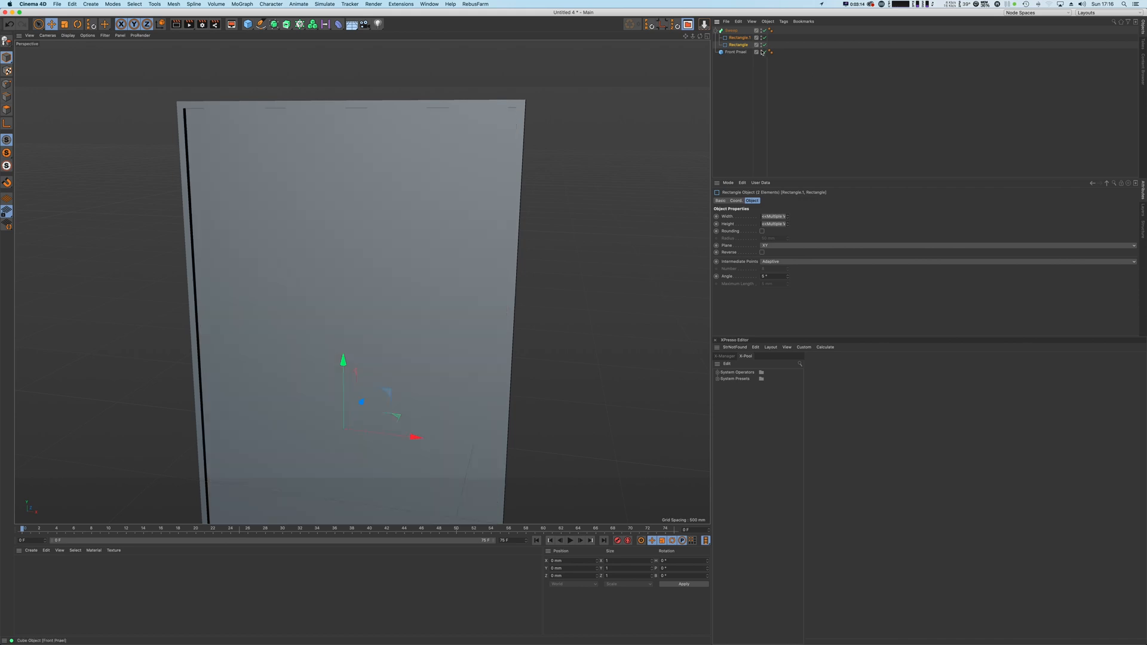
- Move the front panel along Z to about -40.6 mm, in front of the batten frame
drag(358, 403, 370, 399)
key(super+z)
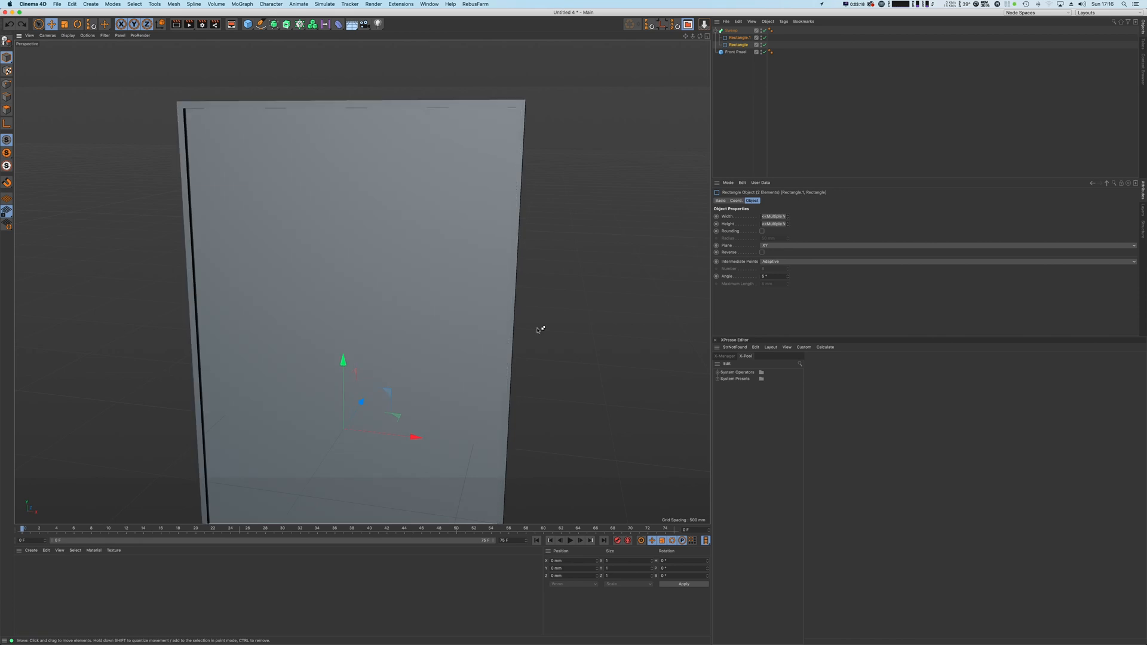
click(739, 52)
drag(361, 402, 357, 405)
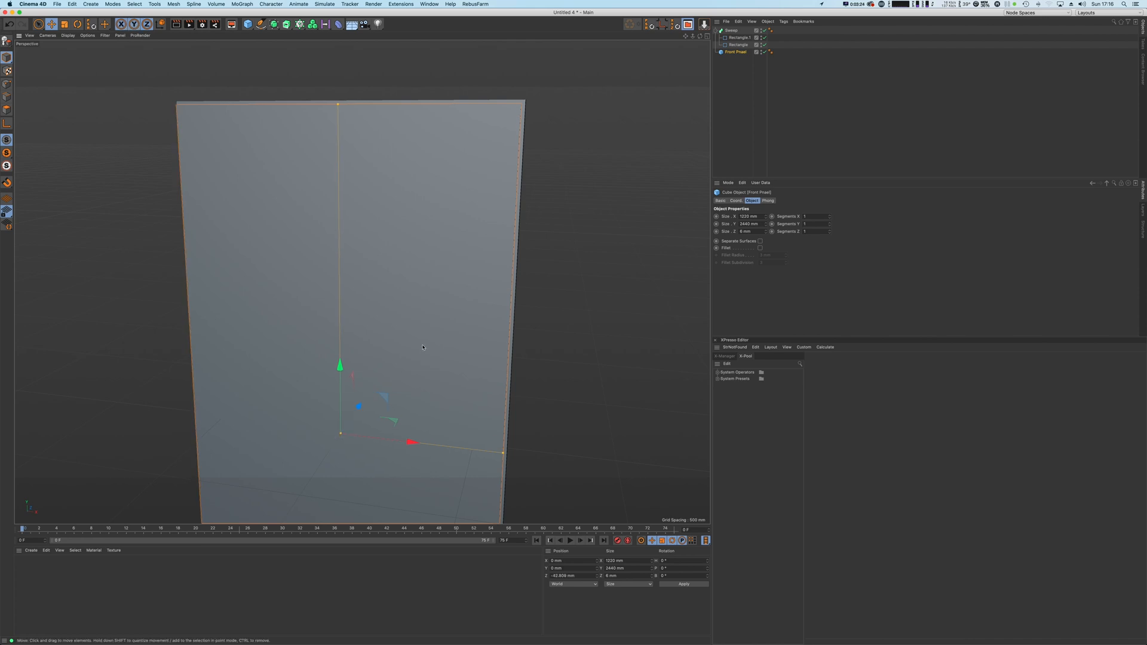
alt+drag(517, 77, 519, 112)
alt+drag(410, 157, 381, 120)
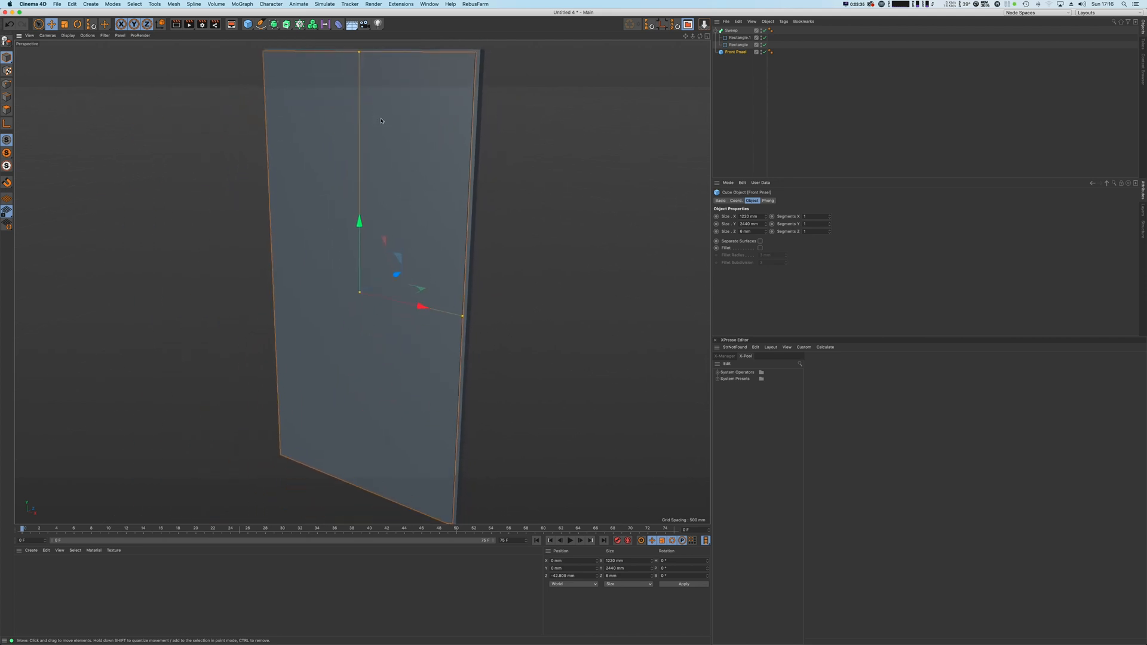
- Collapse the Sweep hierarchy and group the Sweep and the front panel under a null
click(715, 30)
drag(736, 64, 715, 23)
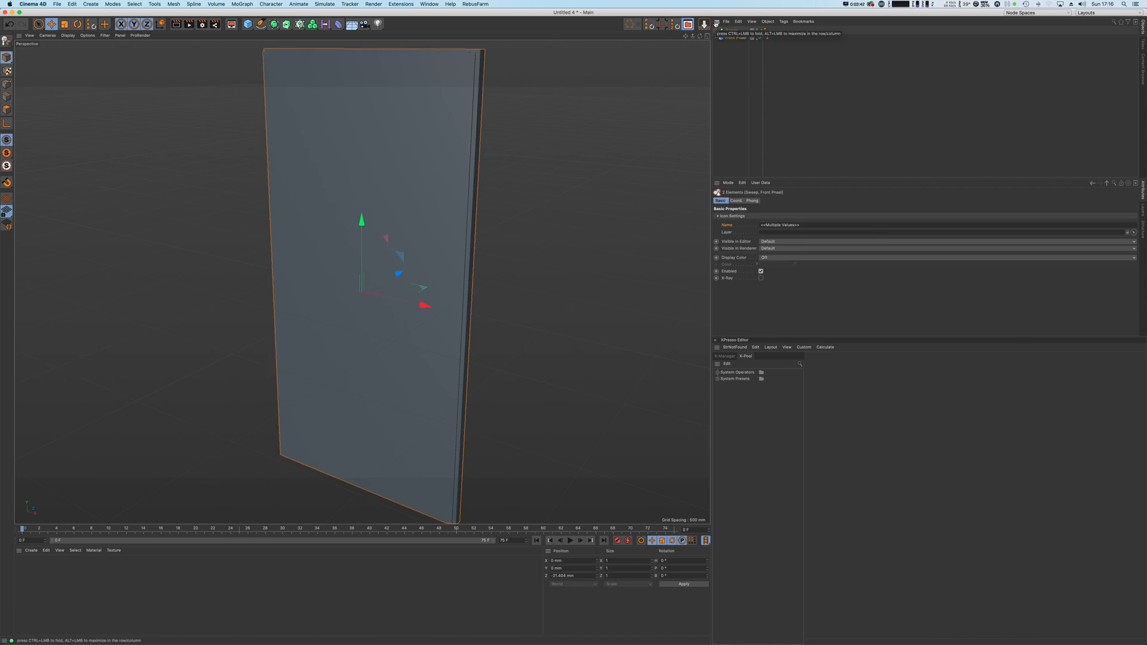
key(alt+g)
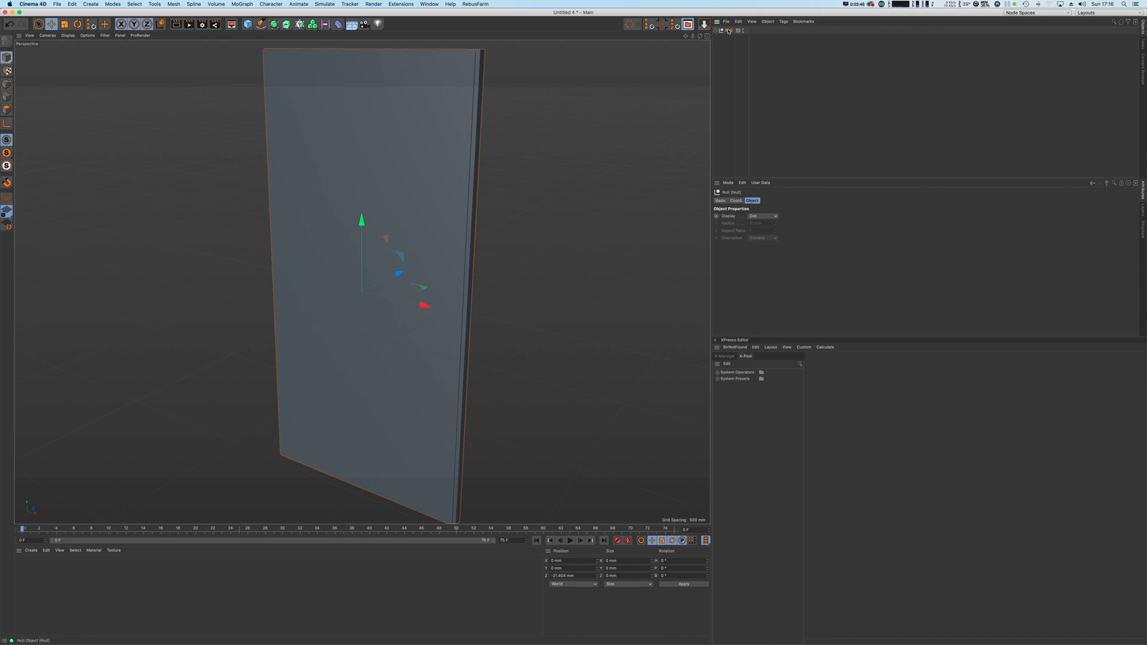
- Add an XPresso tag to the null and place the null as a node in the XPresso graph
click(783, 22)
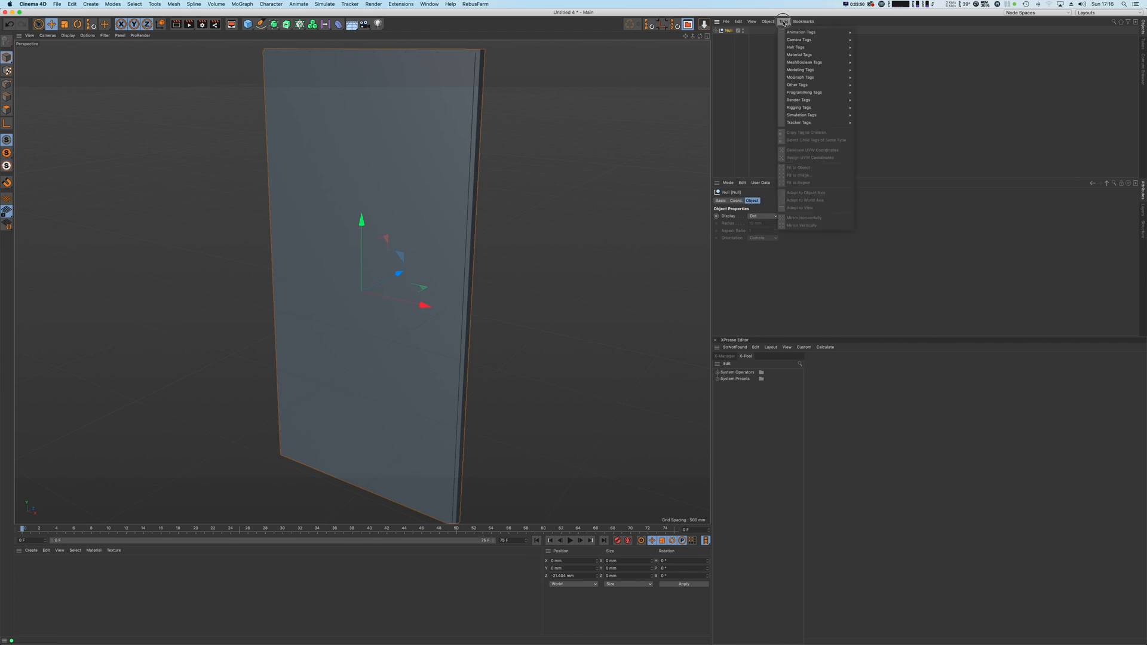
mouse_move(793, 34)
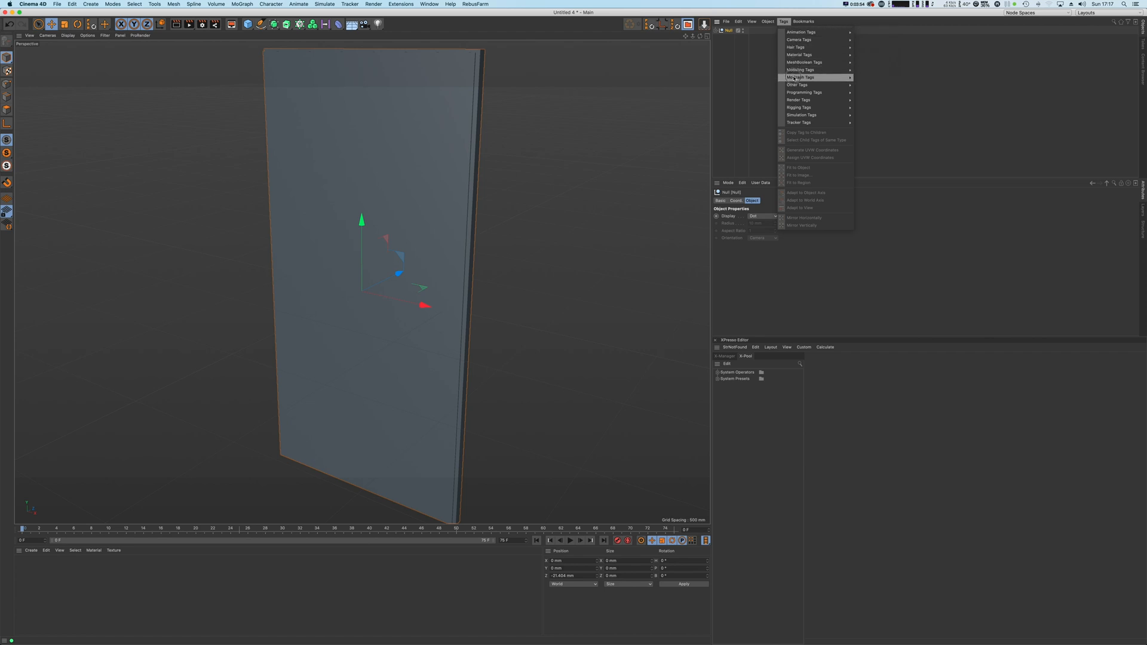
mouse_move(806, 93)
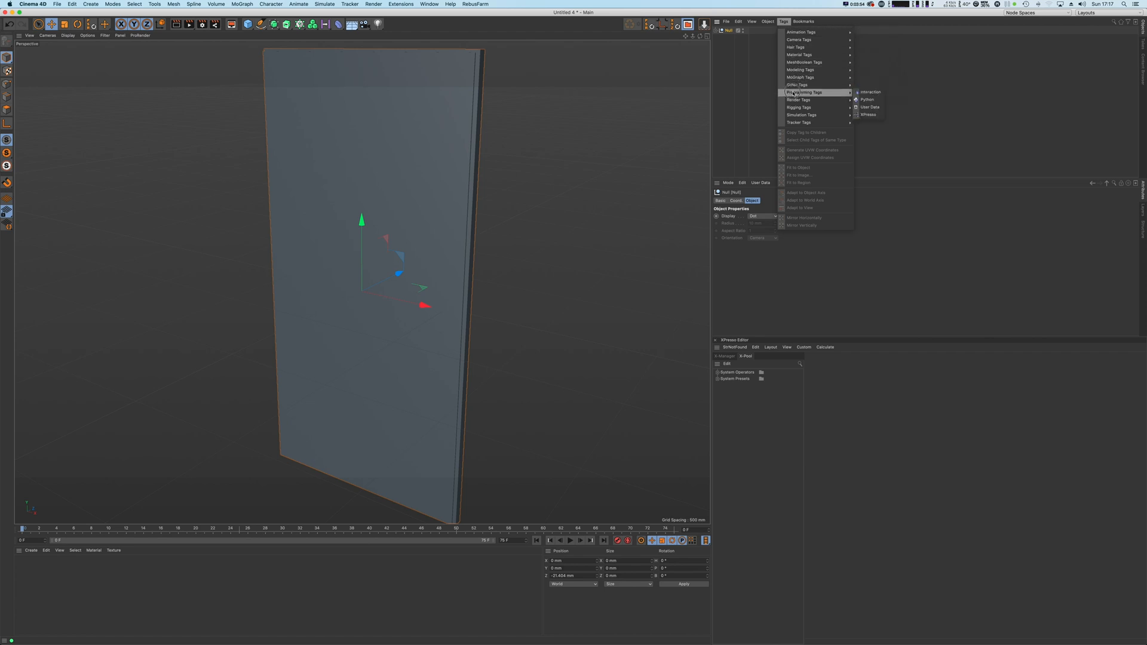
click(867, 115)
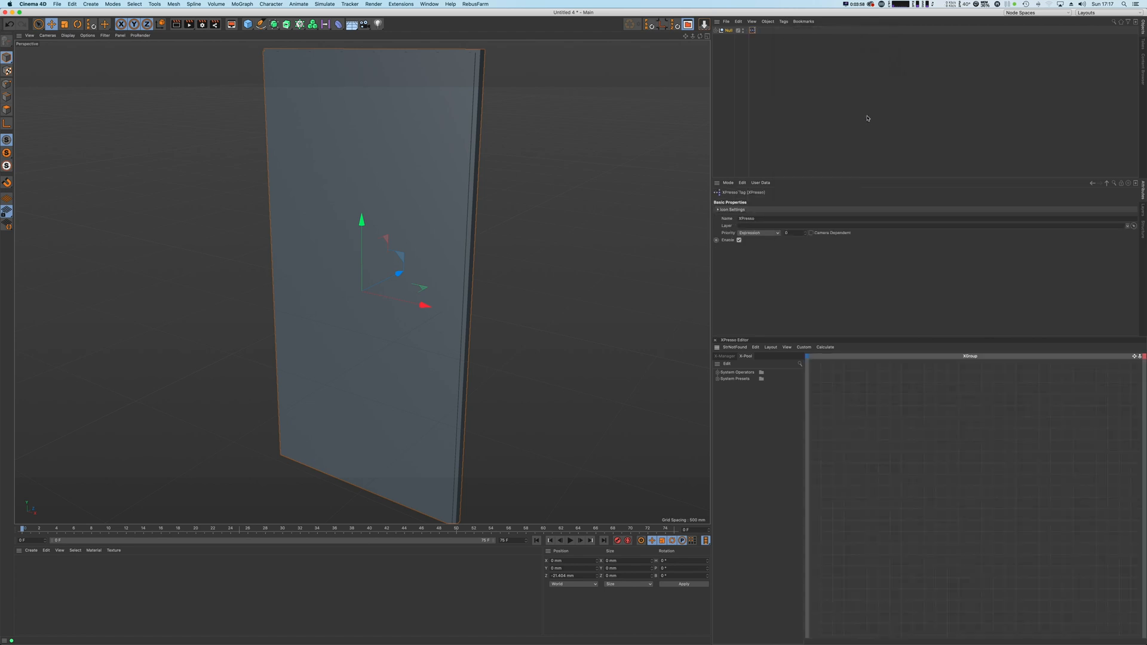
drag(729, 30, 859, 524)
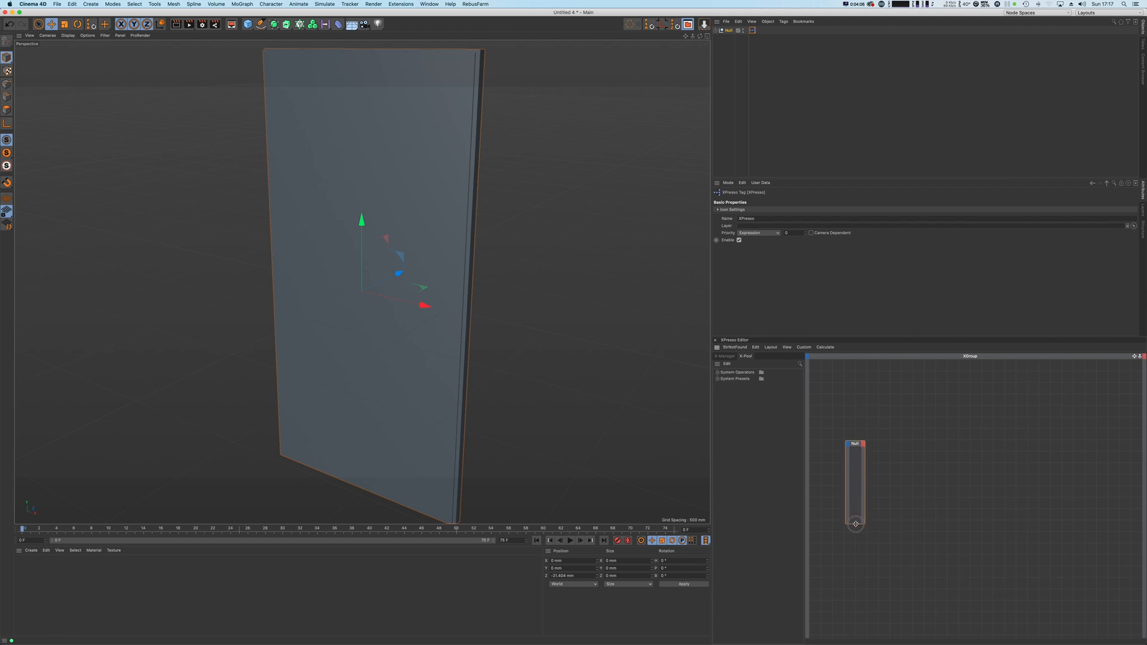
- Expand the null's hierarchy and add the front panel as a node in the XPresso graph
click(717, 30)
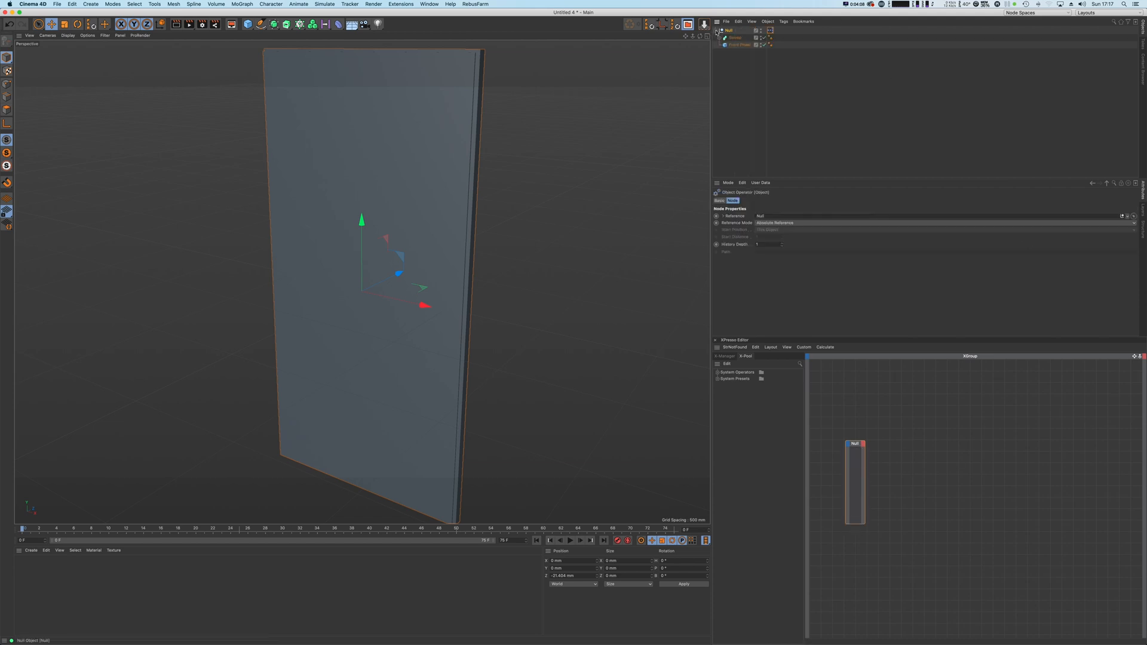
click(735, 45)
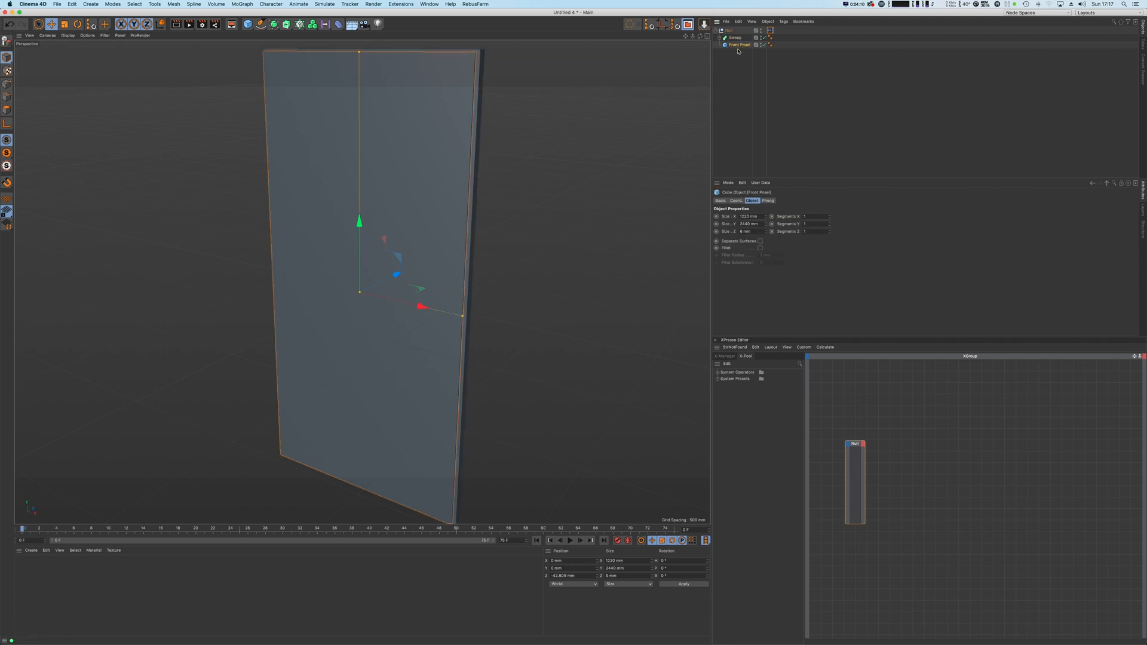
drag(733, 47, 1047, 410)
- Rename the sweep's profile rectangle to "Batten Dims" and add it as a node below the front panel node
click(720, 37)
double_click(743, 46)
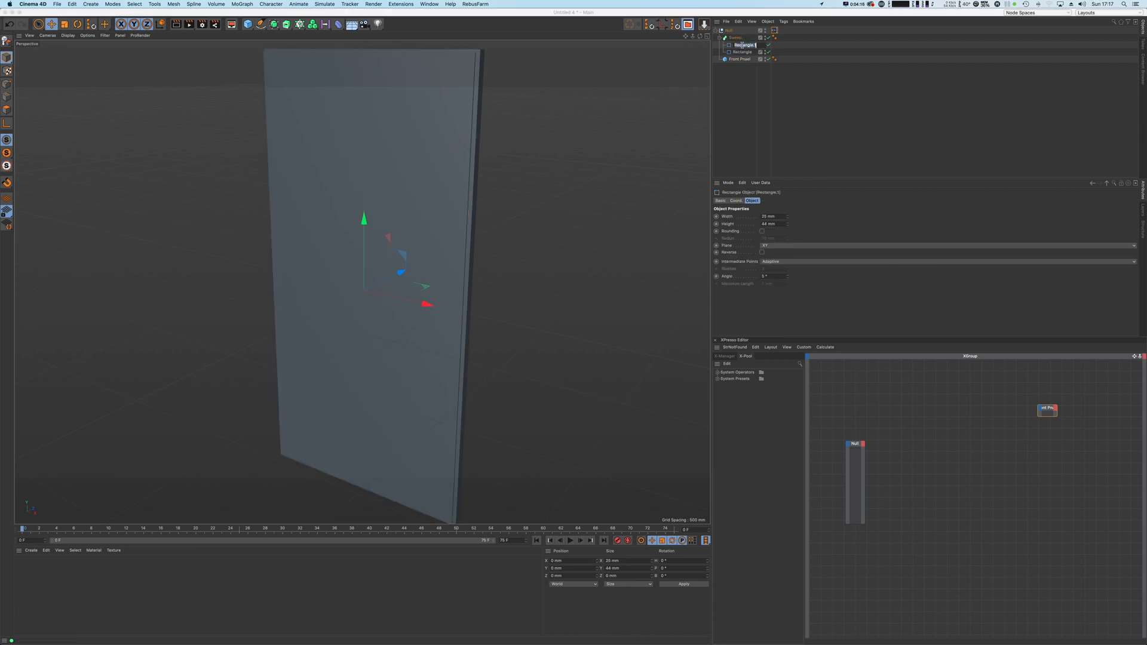
text(Batten Dims)
key(Return)
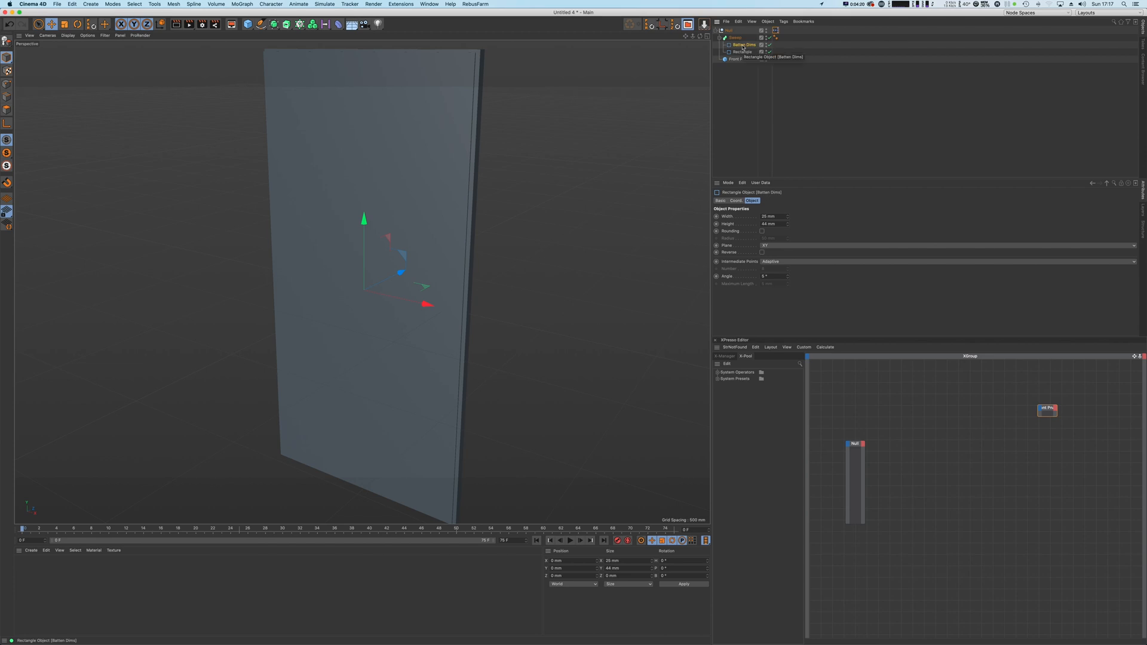
drag(1057, 443, 1044, 465)
- Rename the sweep's path rectangle to "Overall Frame" and add it as a node below the Batten Dims node
double_click(742, 52)
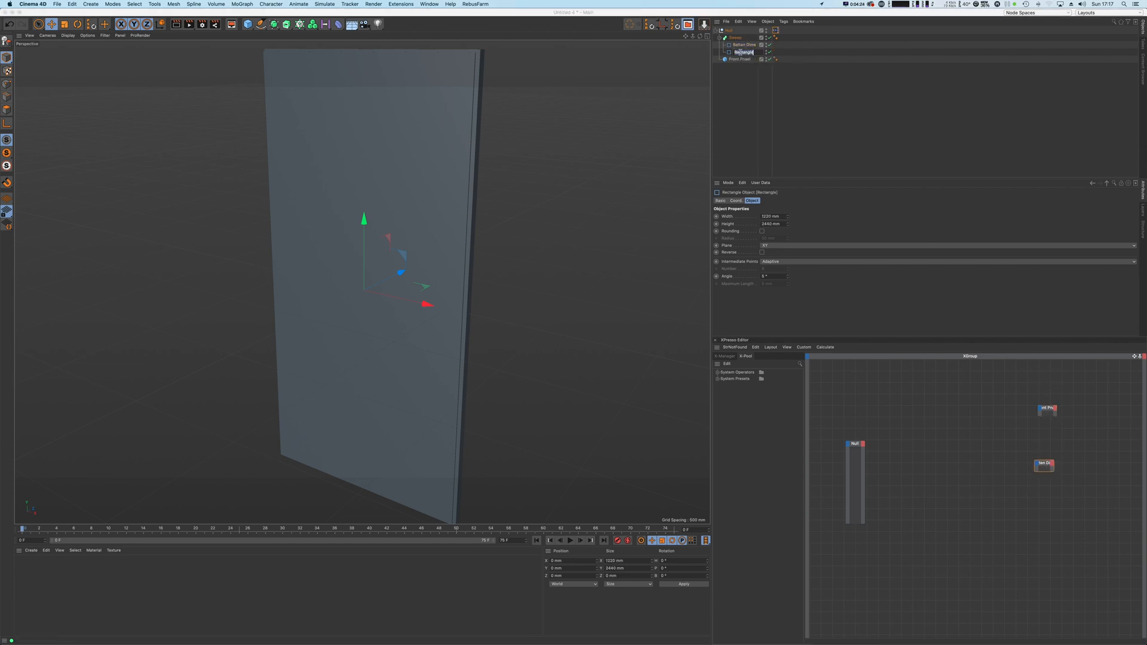
text(C)
text(verall Frame)
key(Return)
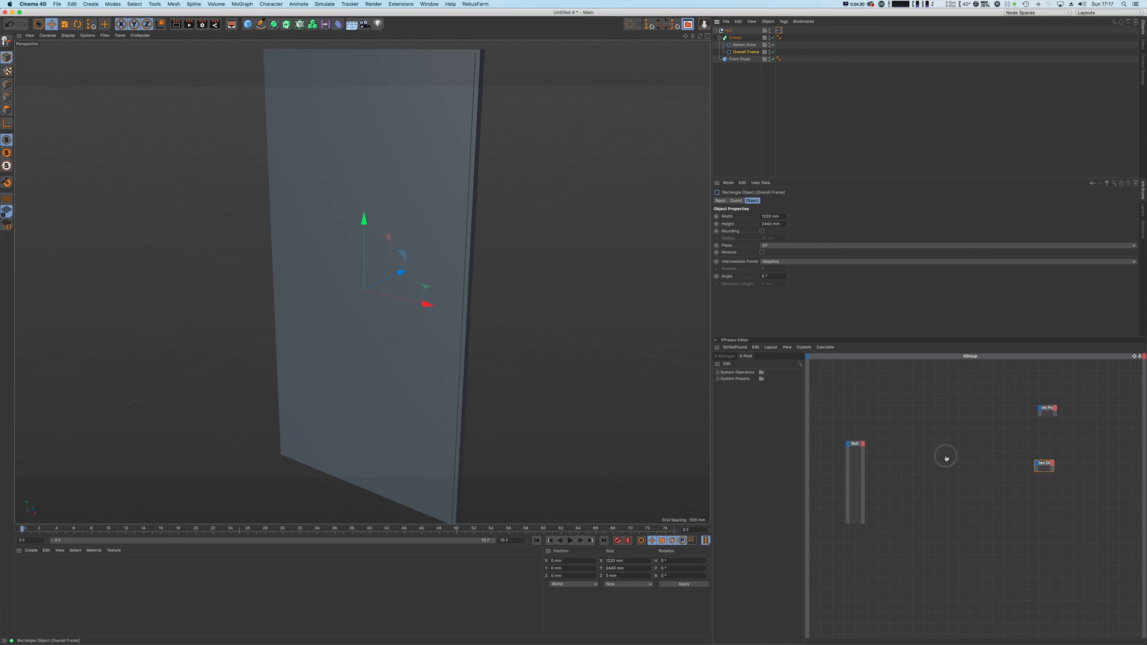
drag(1046, 541, 1046, 519)
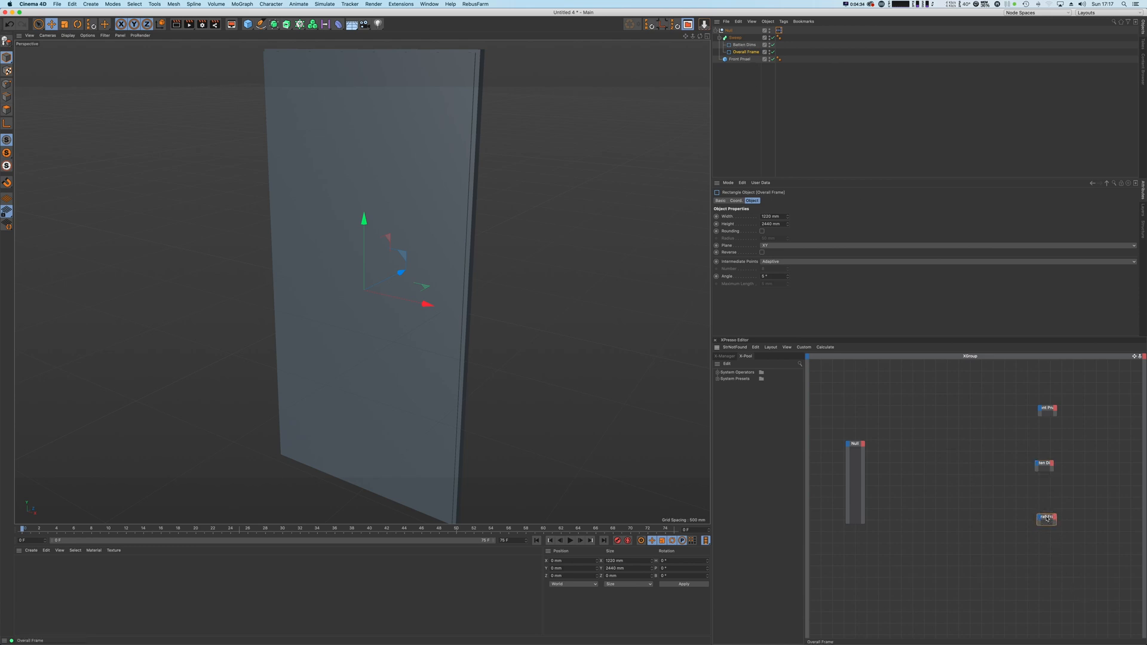
- Correct the spelling of the front panel cube's name to "Front Panel"
click(754, 94)
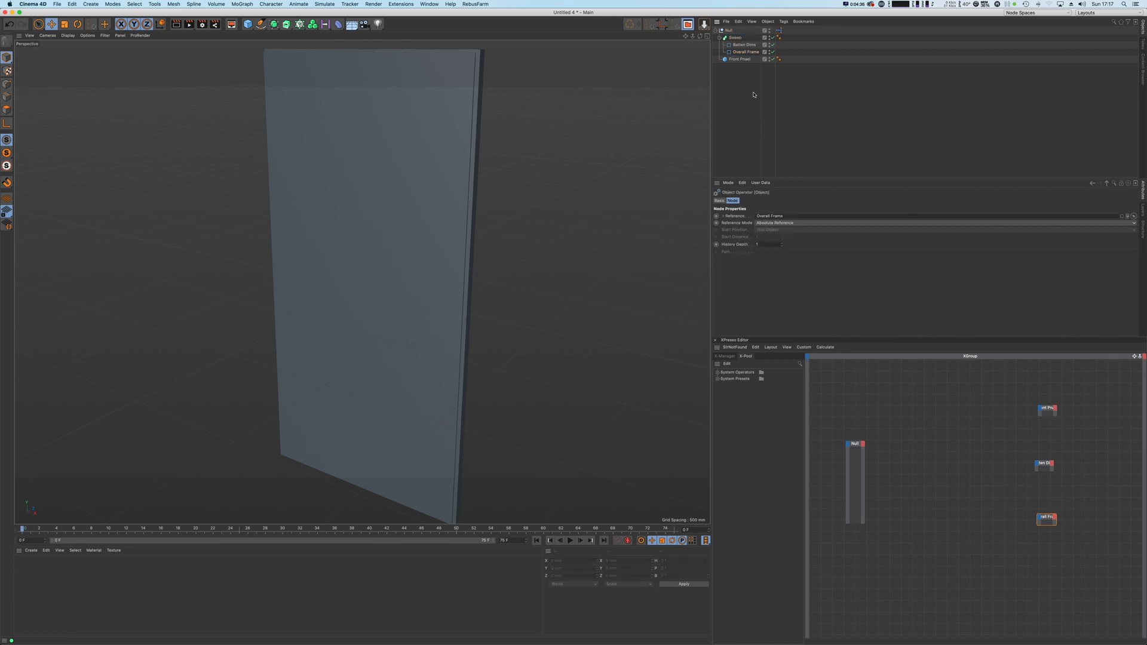
click(738, 59)
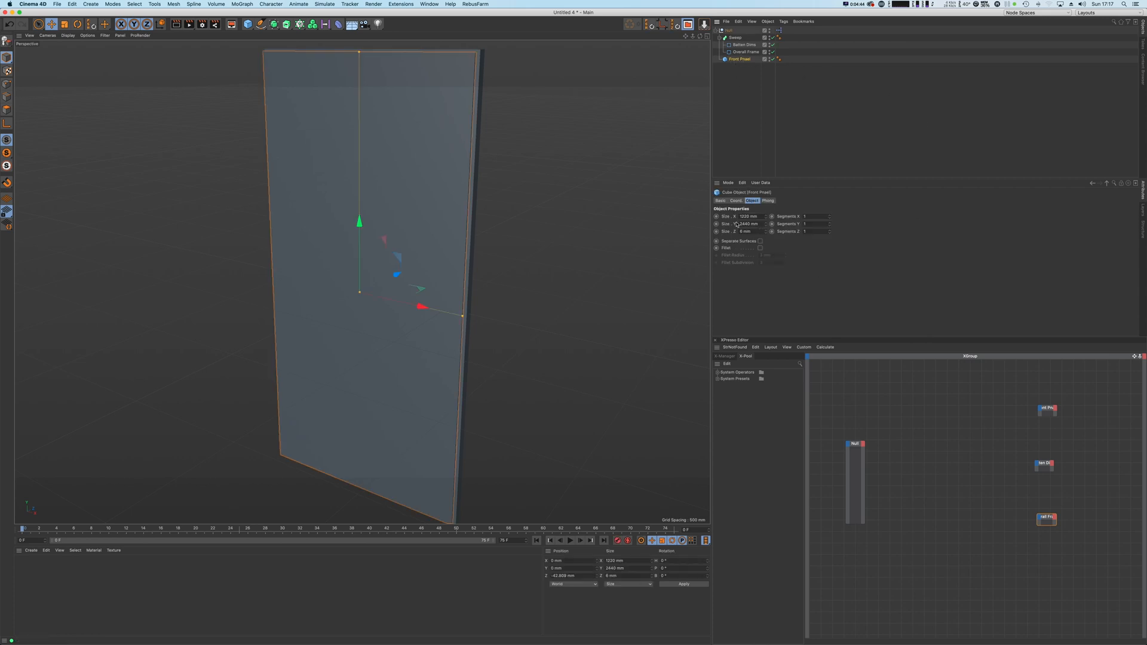
double_click(740, 59)
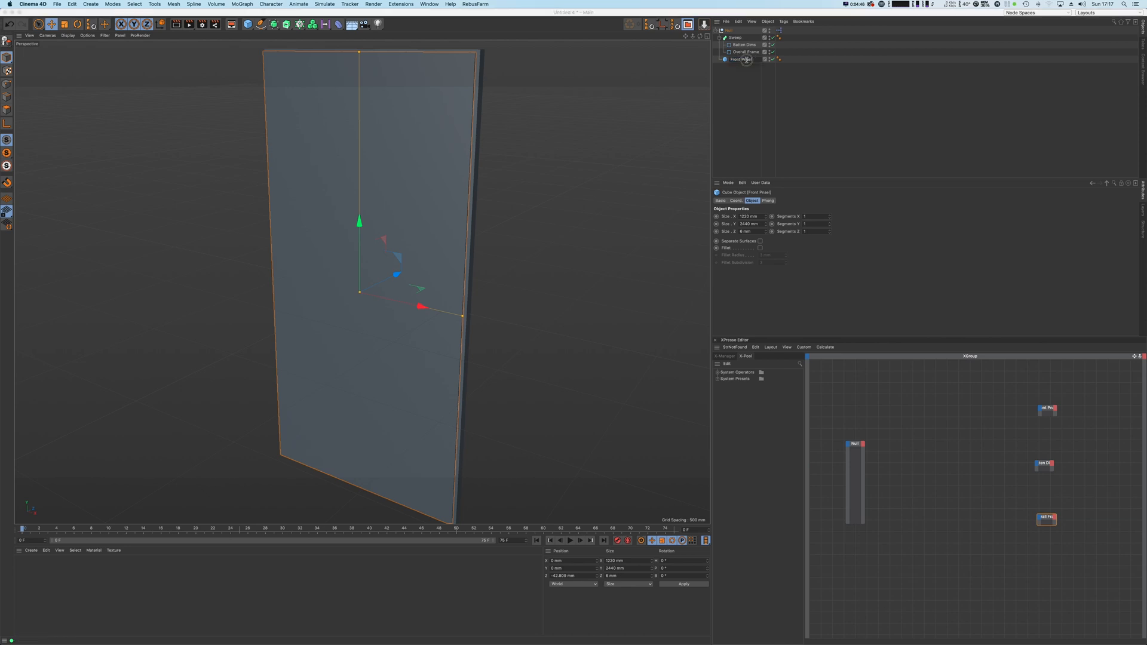
drag(744, 60, 769, 62)
text(anel)
key(Return)
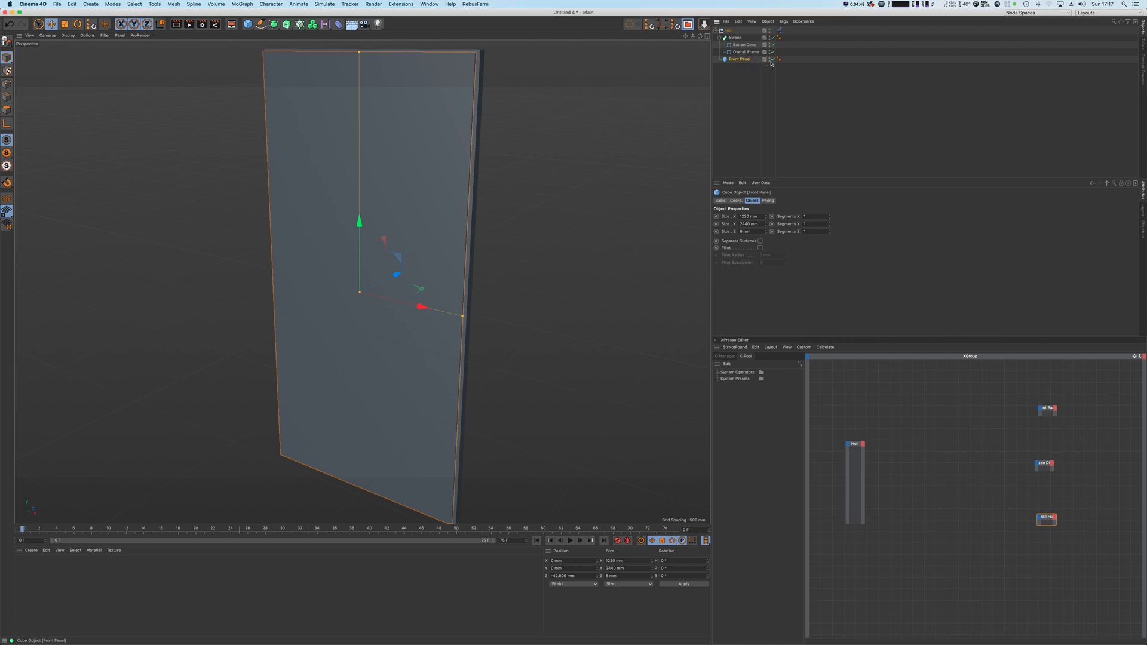
- Copy the user data interface of the front panel's Size parameter and paste it into the null's user data
right_click(726, 218)
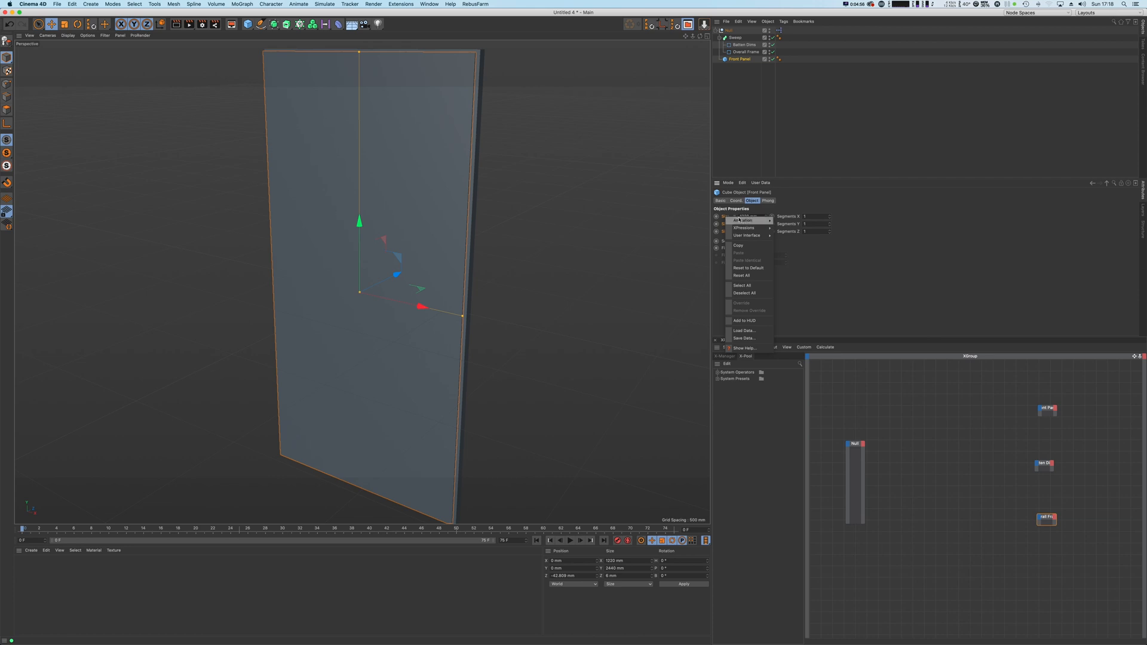
mouse_move(749, 237)
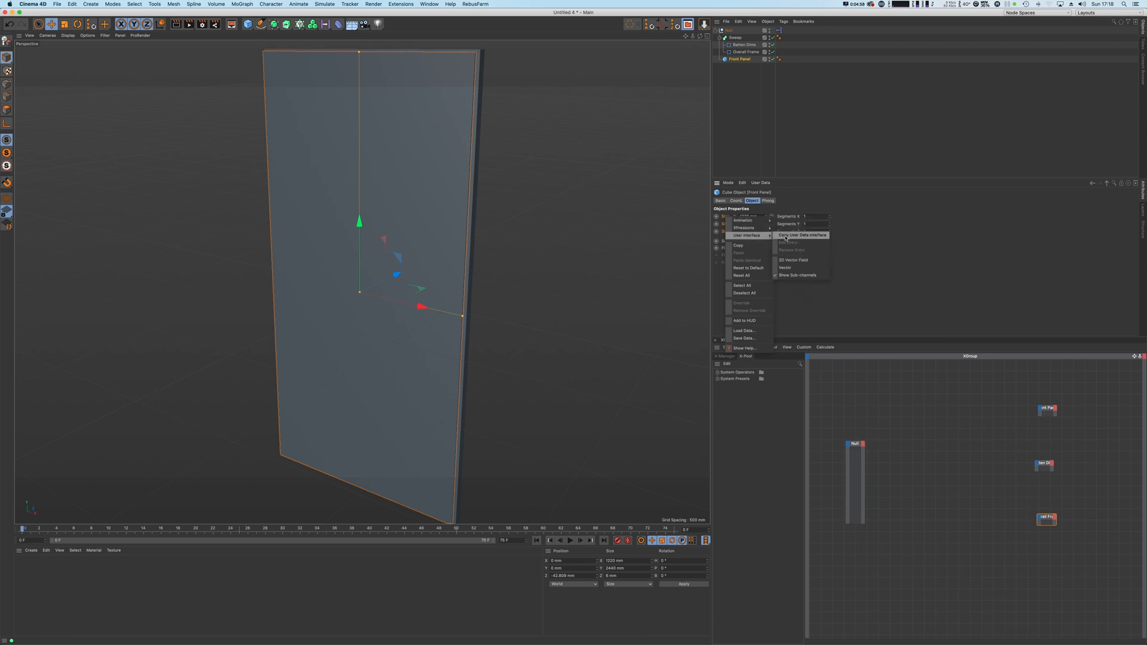
click(786, 236)
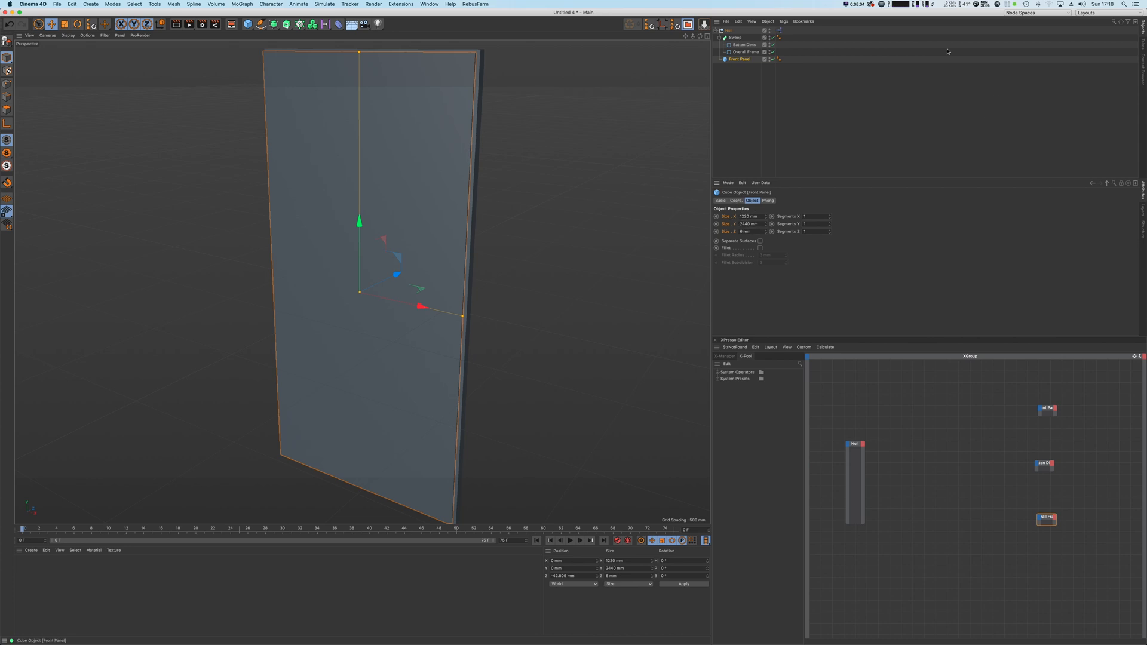
click(730, 31)
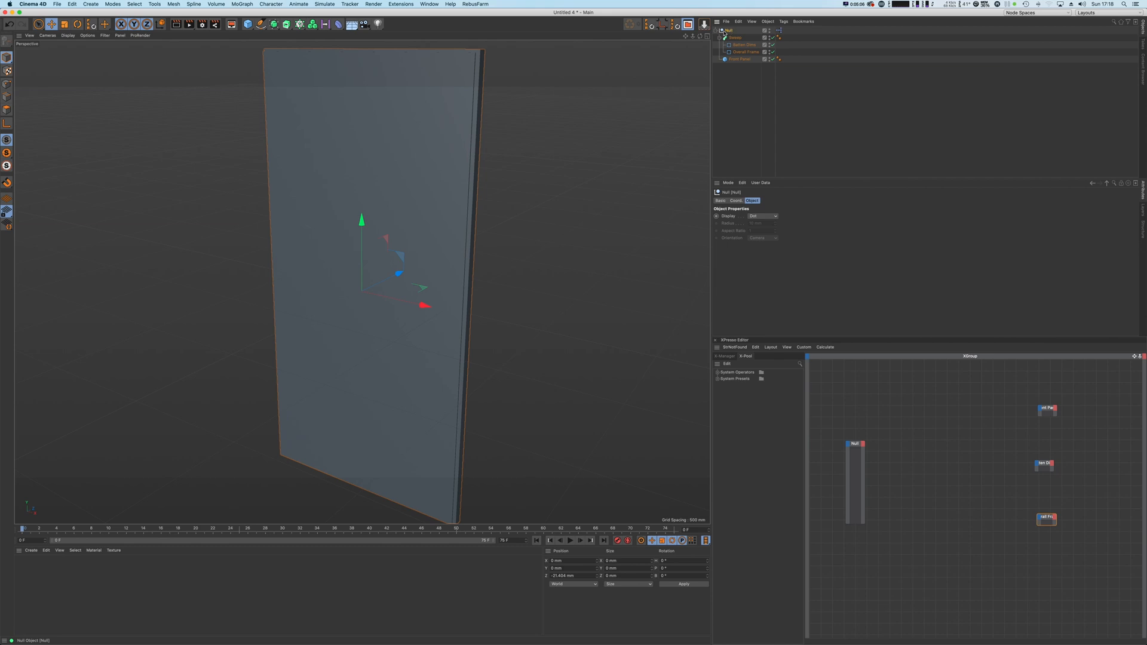
click(761, 182)
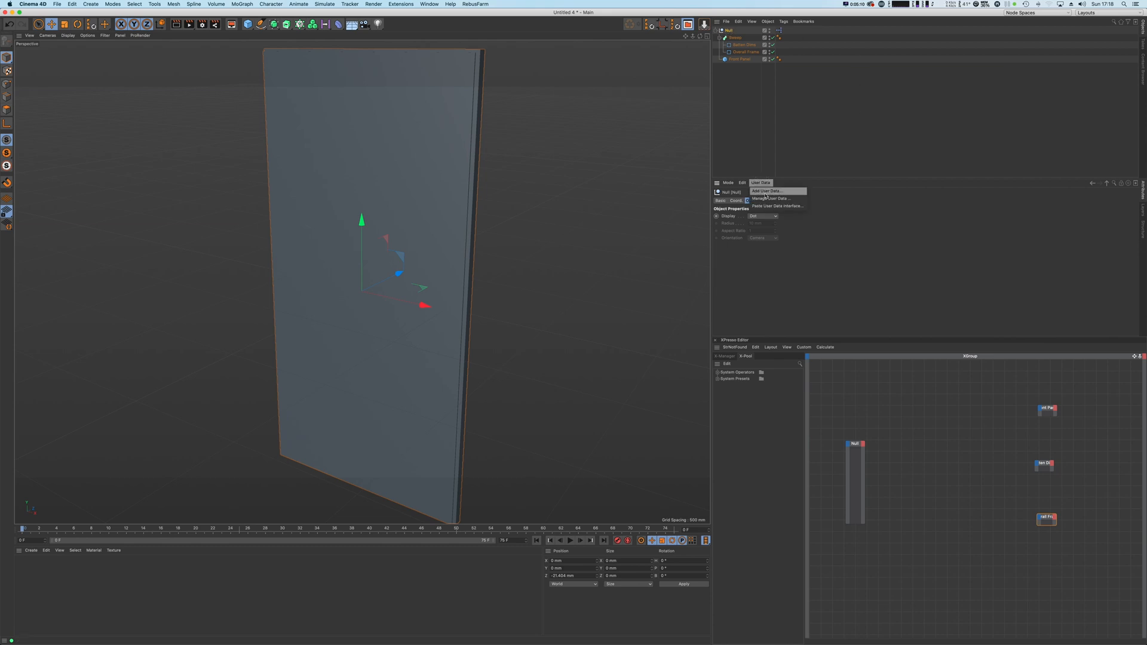
click(760, 206)
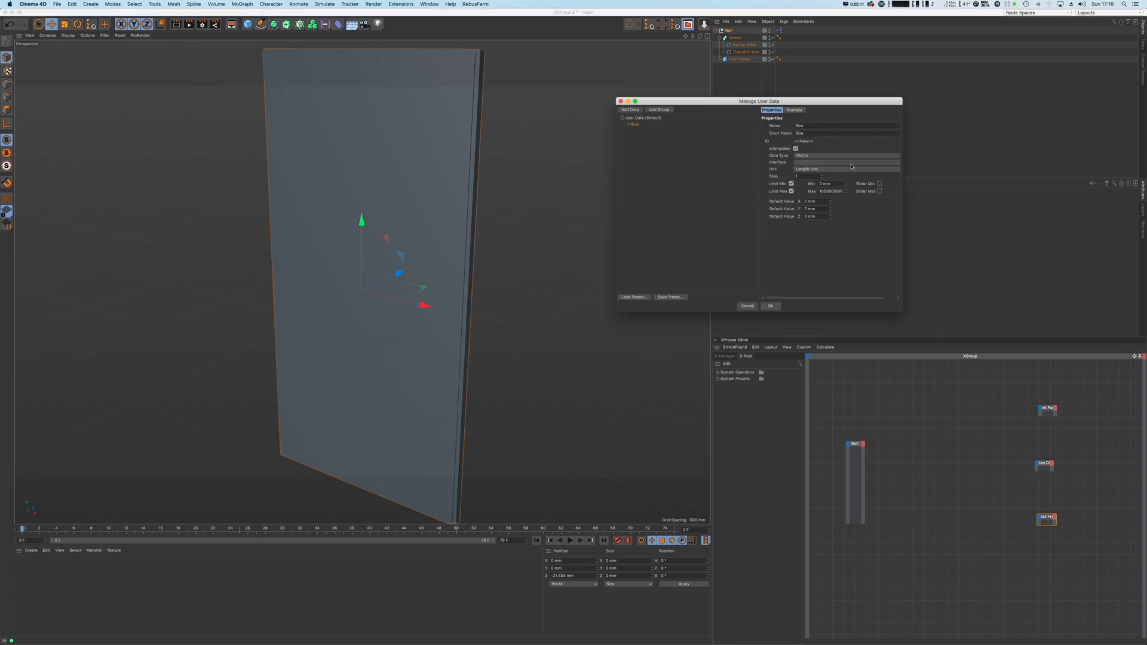
drag(728, 102, 508, 182)
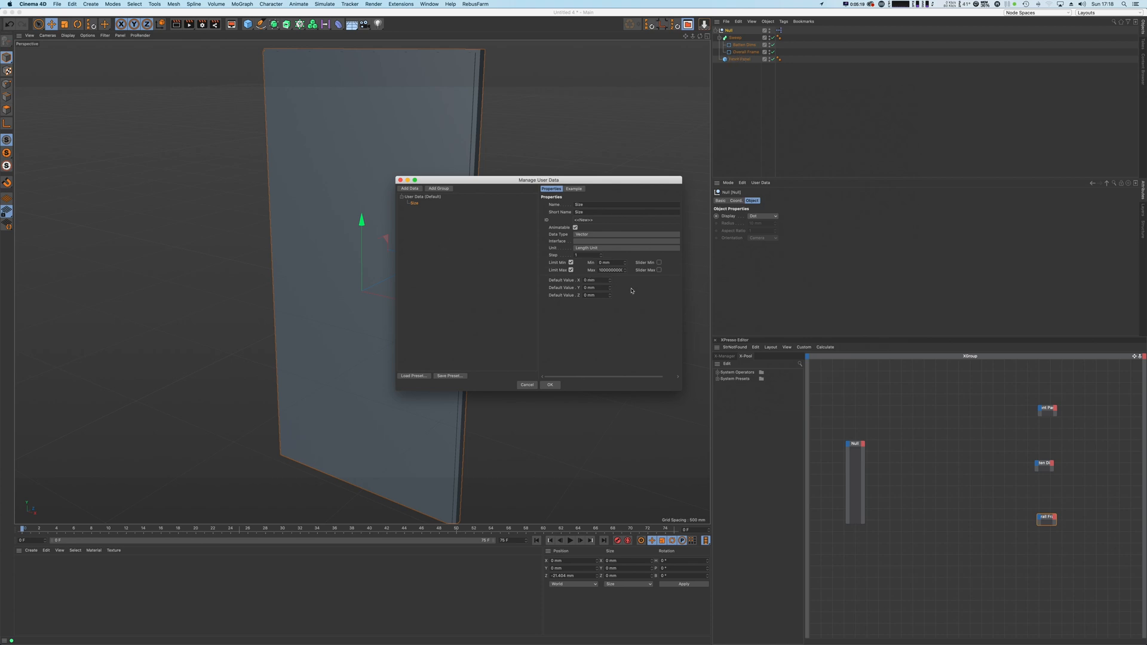
- Set the Size user data defaults to X 1220 mm, Y 2440 mm and Z 50 mm and accept them
click(591, 281)
text(1220)
key(Tab)
text(2)
key(Tab)
text(1)
click(550, 385)
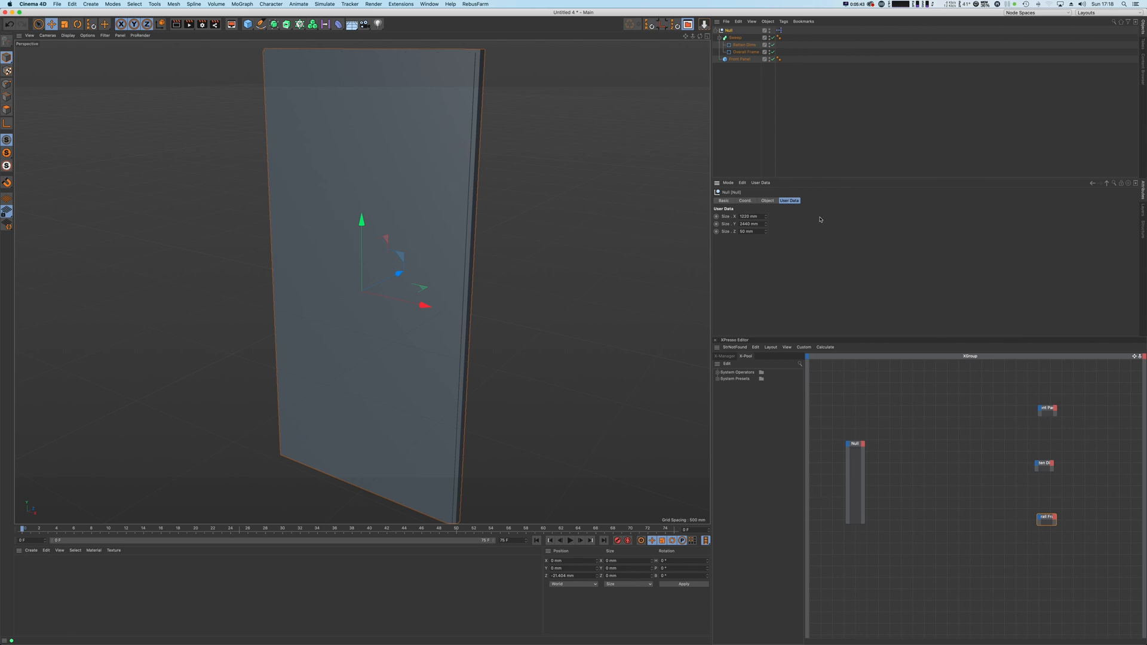
- Add Size X, Size Y and Size Z user data outputs to the null node and widen the node
drag(858, 445, 855, 428)
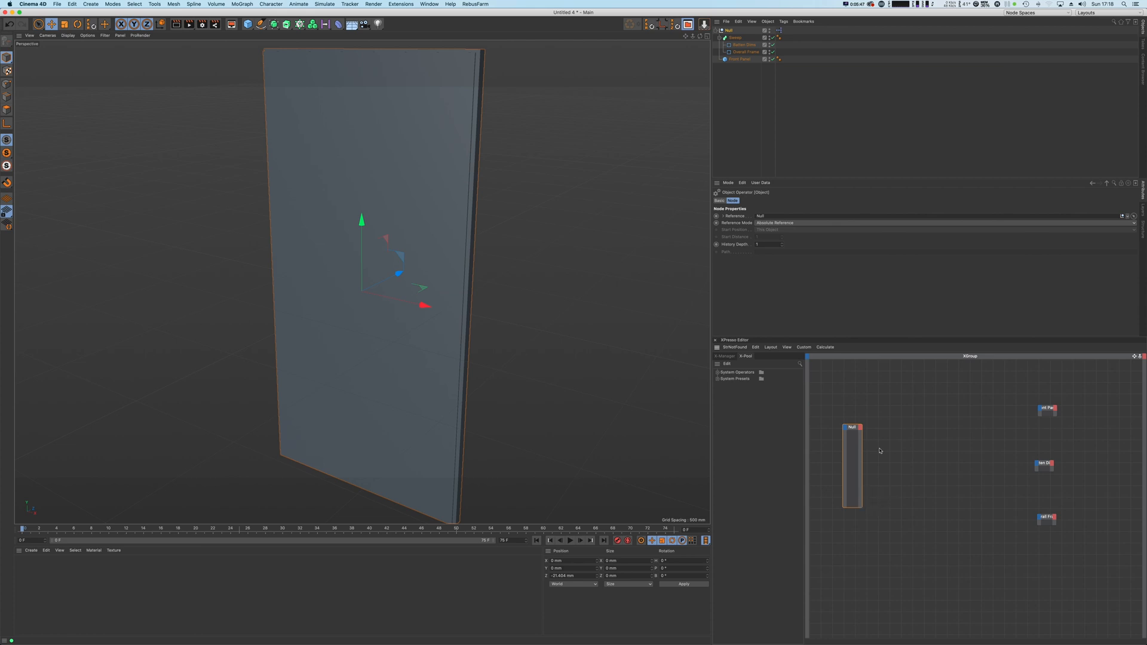
click(860, 427)
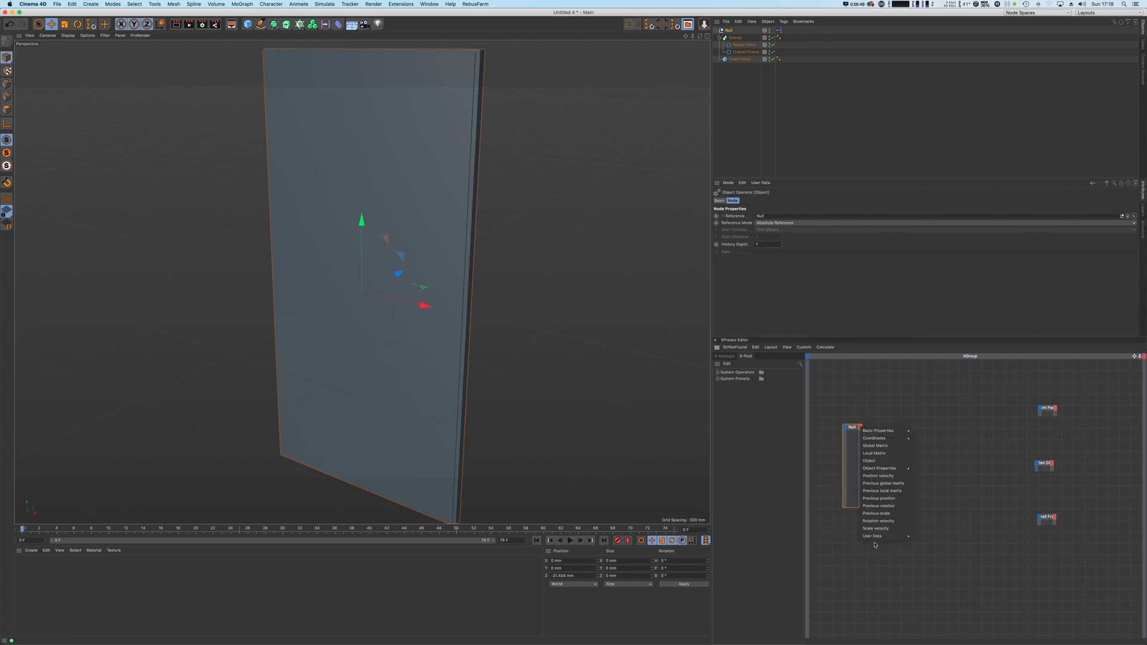
mouse_move(912, 535)
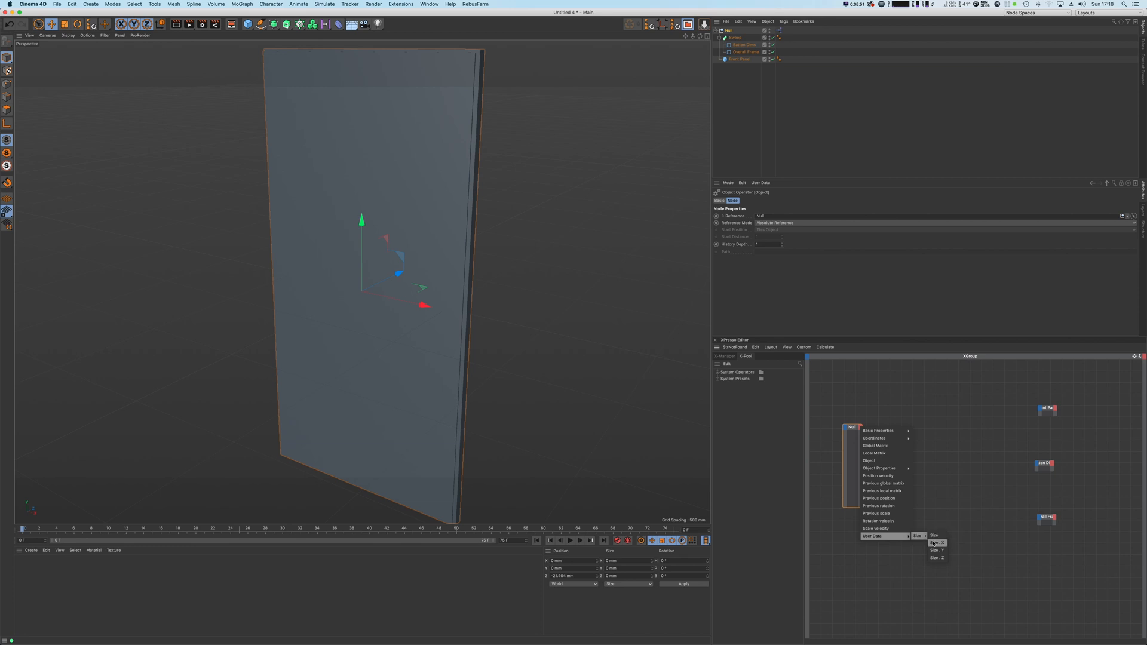
click(934, 543)
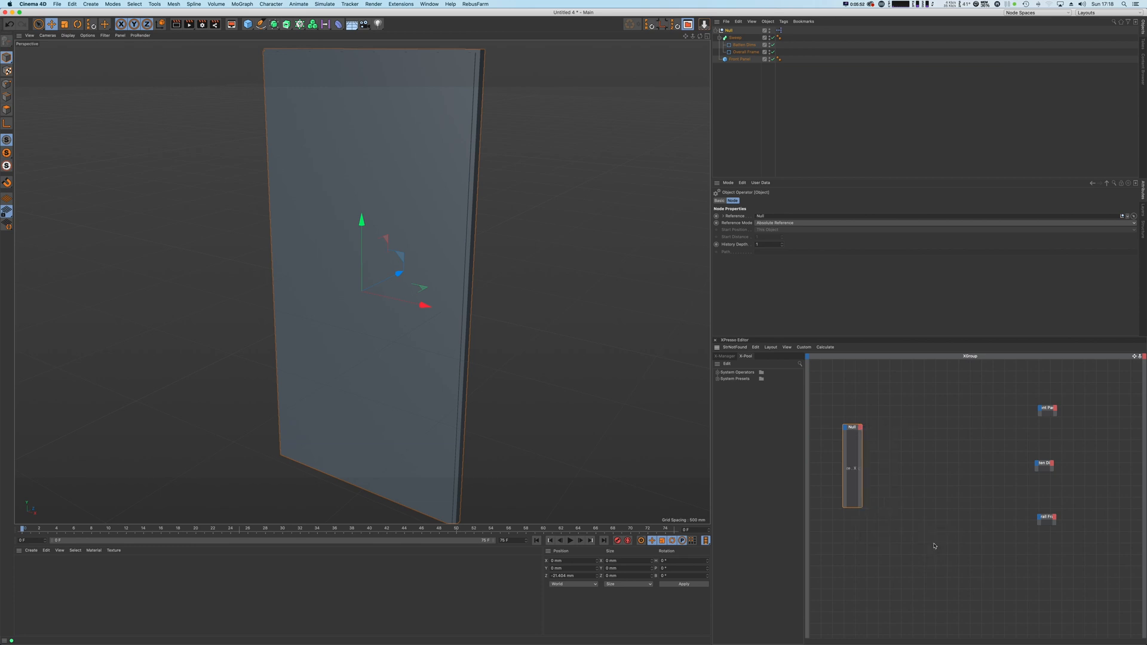
click(860, 430)
mouse_move(884, 537)
click(935, 551)
click(861, 429)
mouse_move(878, 536)
mouse_move(919, 536)
click(937, 559)
drag(860, 459, 888, 463)
- Widen the Front Panel node and add its Size X, Size Y and Size Z object properties as inputs
mouse_move(1044, 405)
mouse_down()
mouse_move(1002, 403)
mouse_move(1064, 413)
mouse_up()
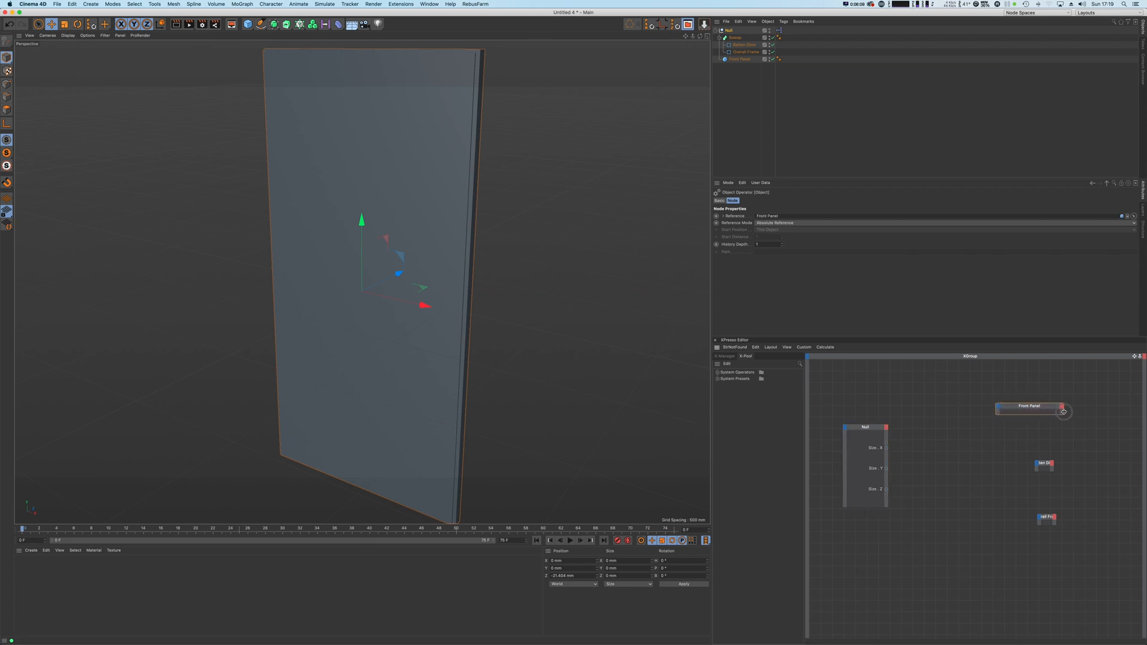
click(998, 408)
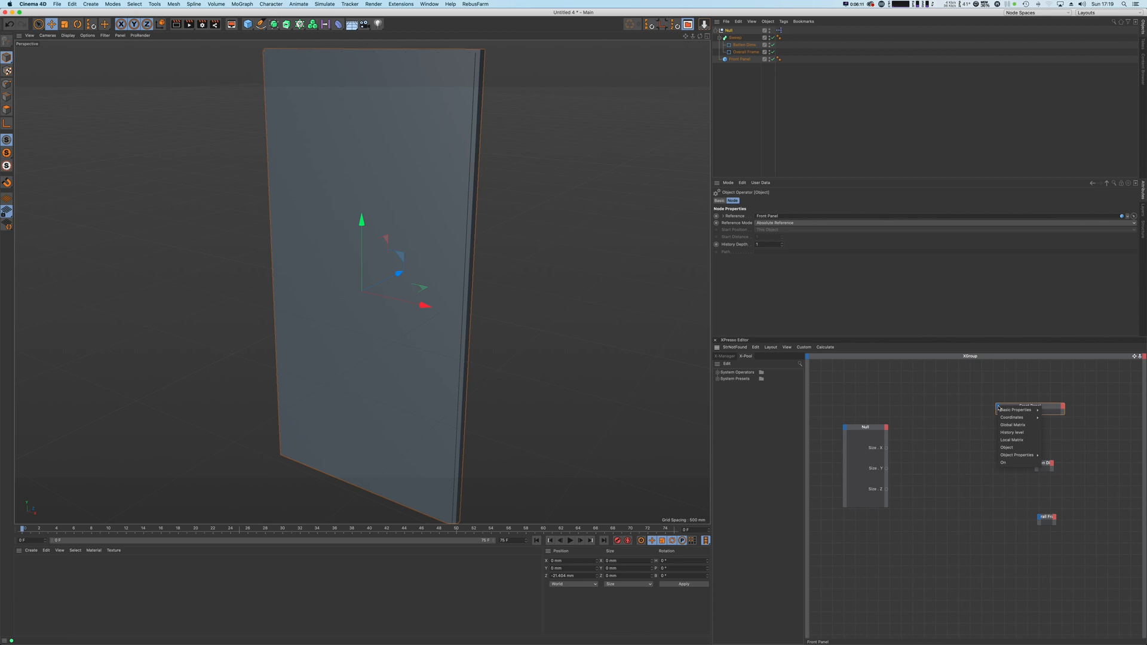
mouse_move(1024, 412)
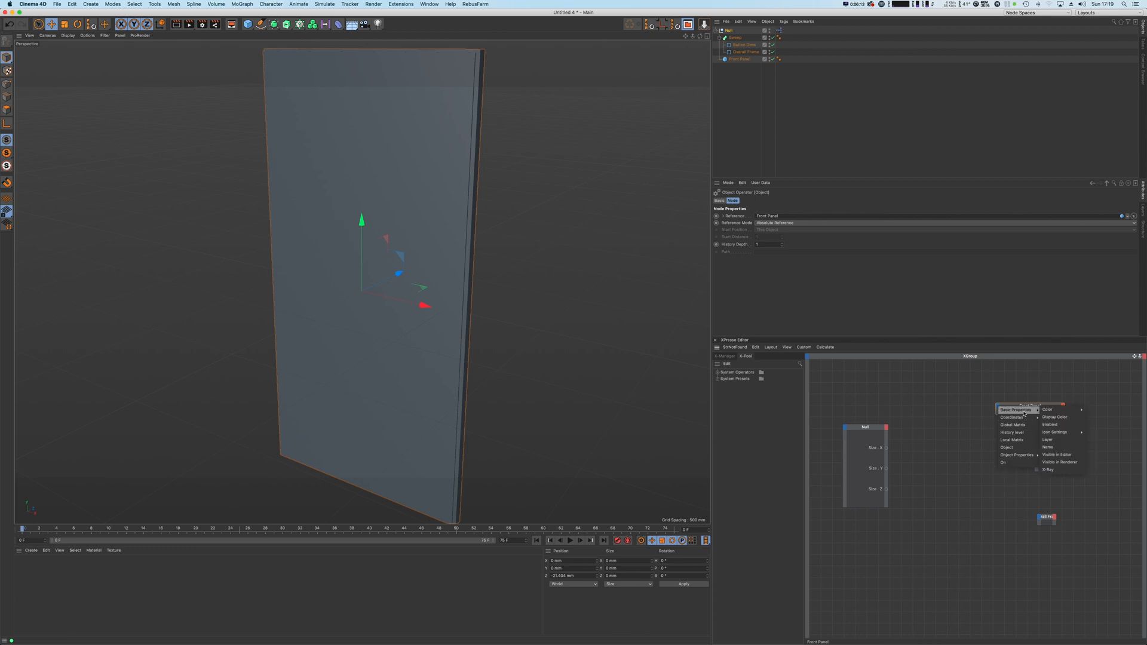
mouse_move(1019, 457)
mouse_move(1053, 508)
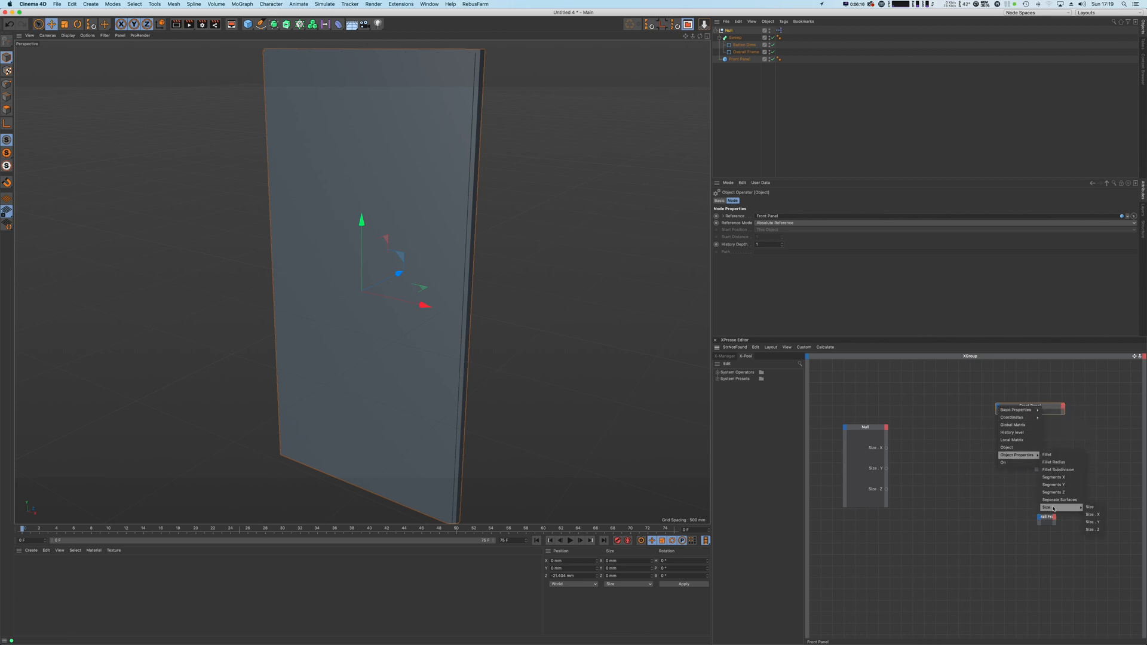
click(1090, 515)
click(998, 407)
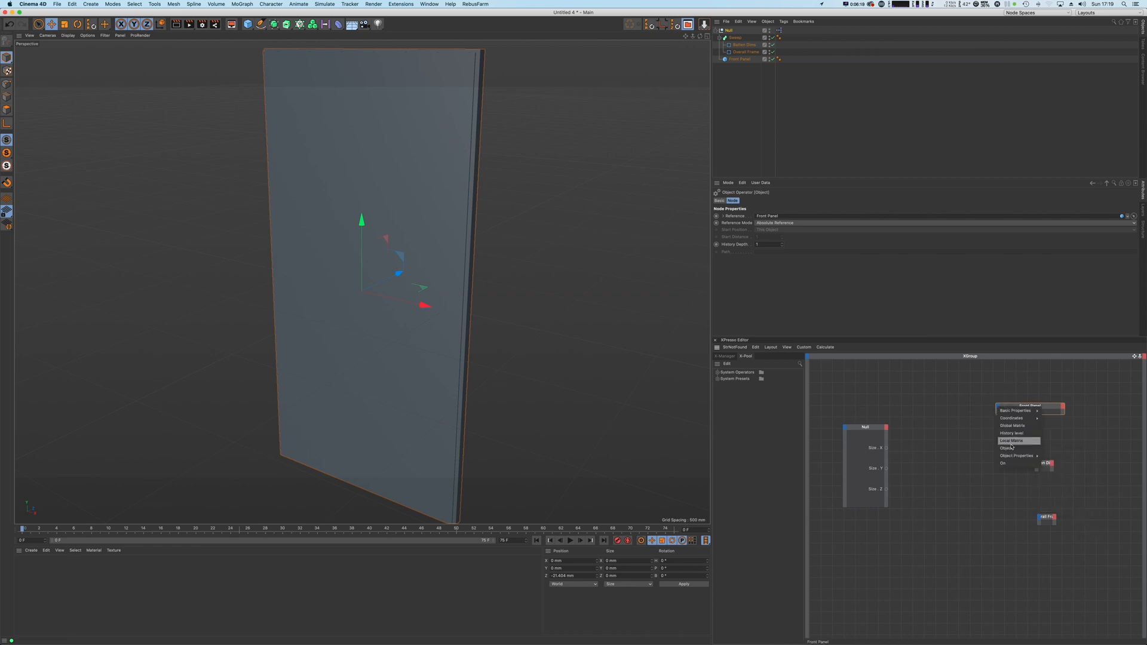
mouse_move(1007, 458)
mouse_move(1057, 508)
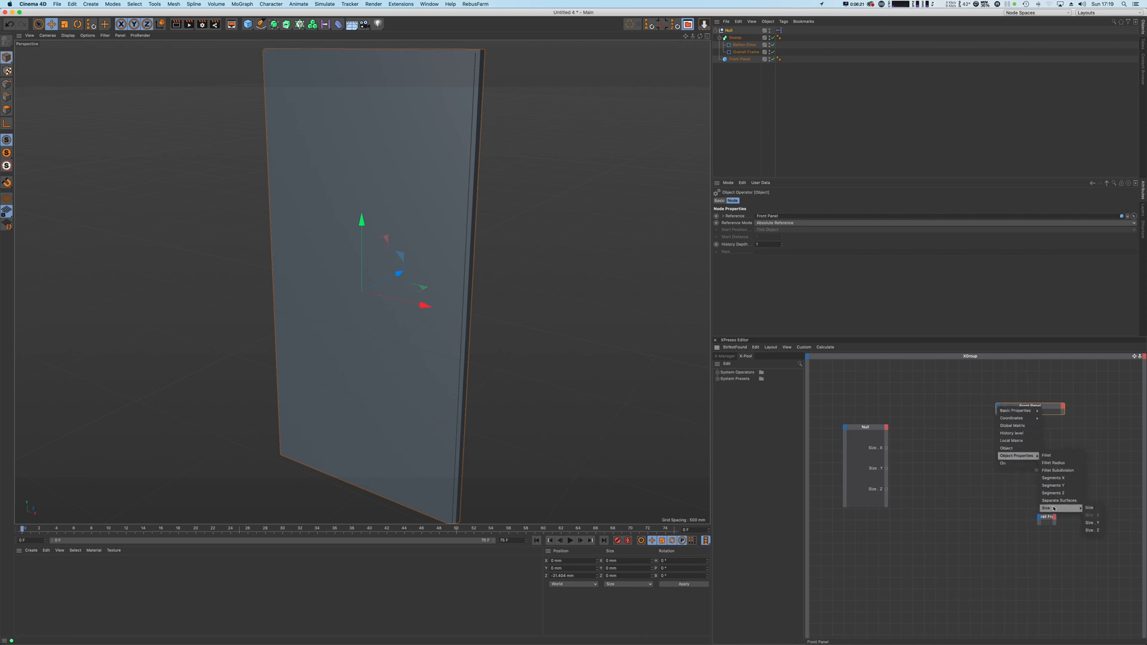
click(1091, 522)
click(998, 408)
mouse_move(1017, 455)
mouse_move(1057, 507)
click(1092, 530)
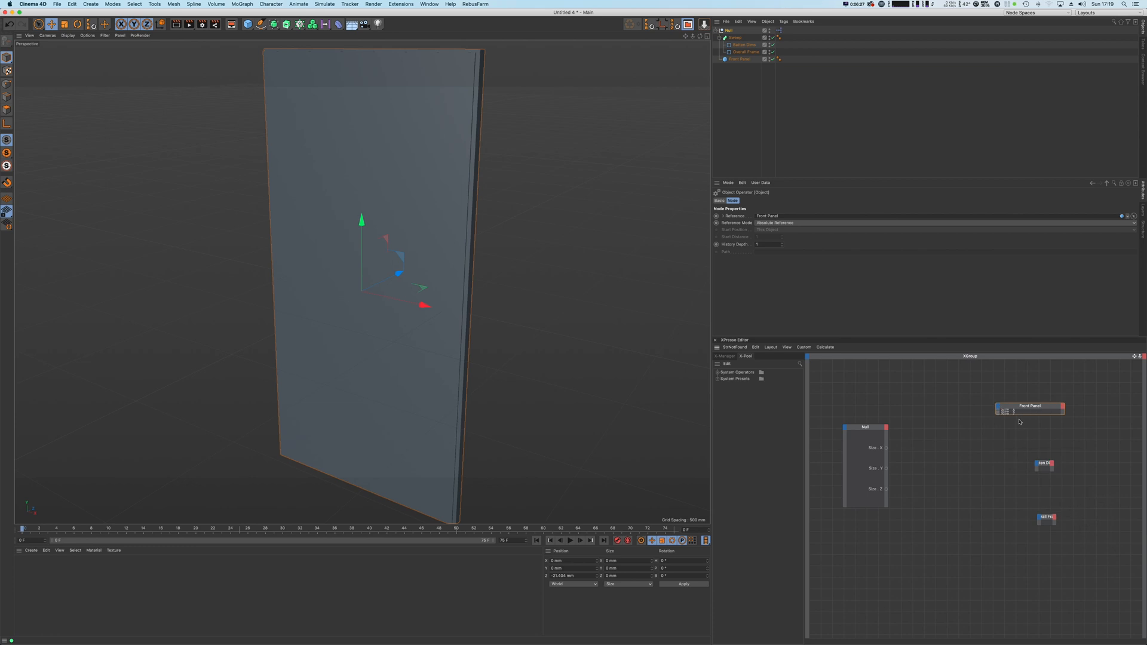
- Reposition and enlarge the Front Panel node, then connect the null's Size X and Size Y outputs to its matching inputs
drag(1018, 414, 1021, 391)
drag(886, 448, 1001, 395)
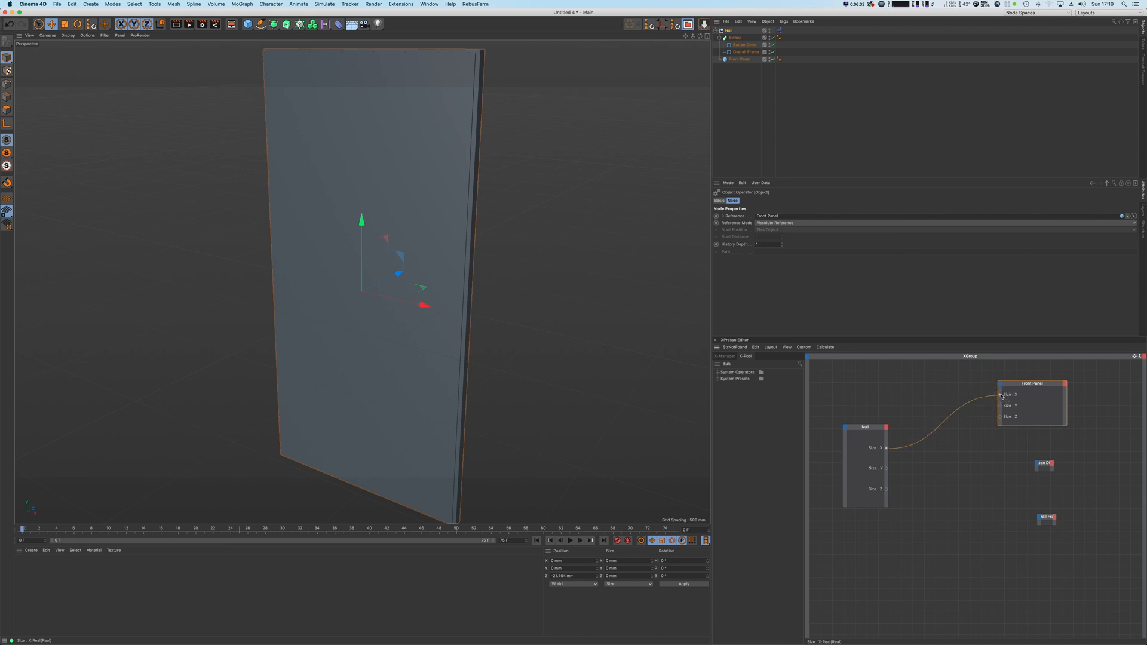
drag(886, 468, 999, 406)
- Test the null's size controls by setting Size X to 800 mm and Size Y to 600 mm
click(729, 31)
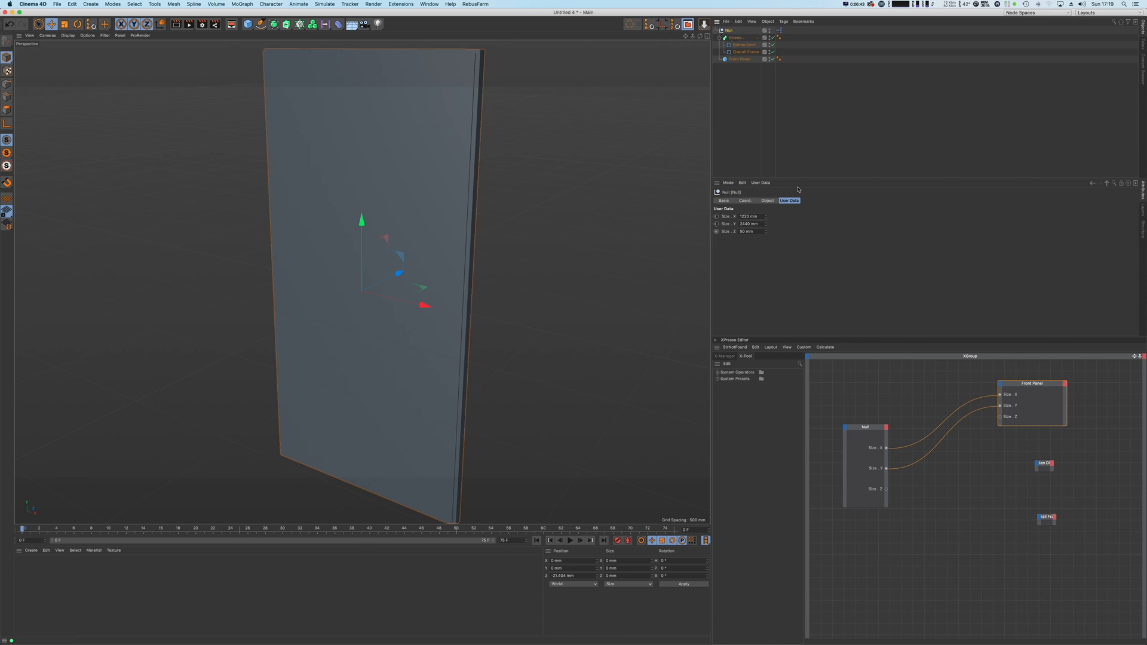
click(748, 216)
text(800)
key(Tab)
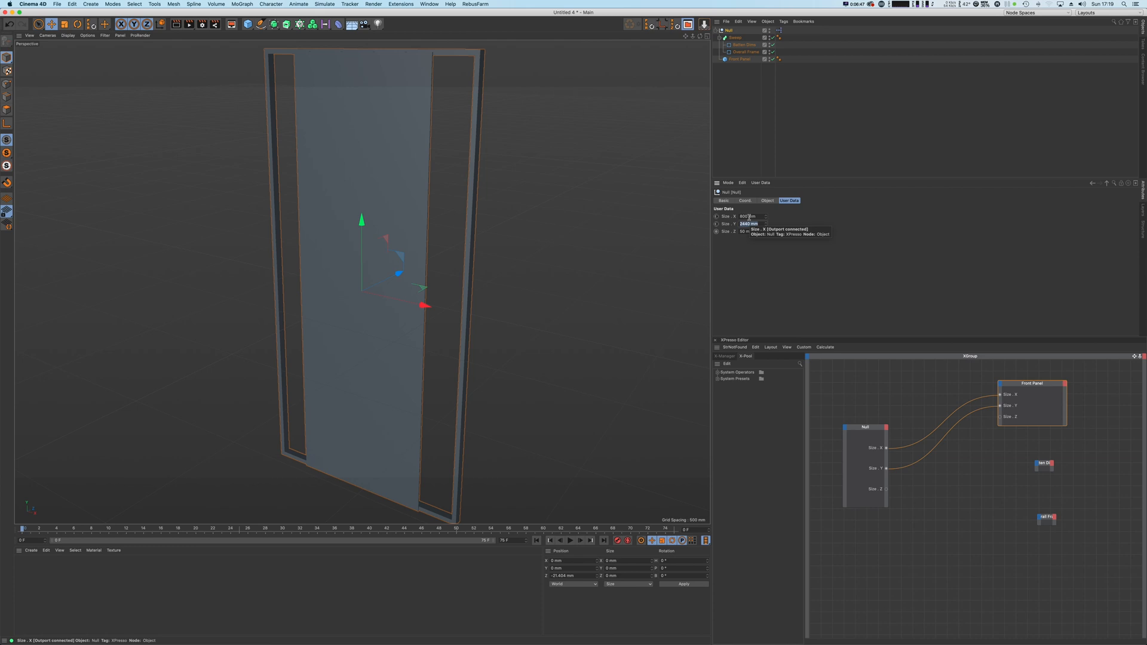
text(600)
key(Tab)
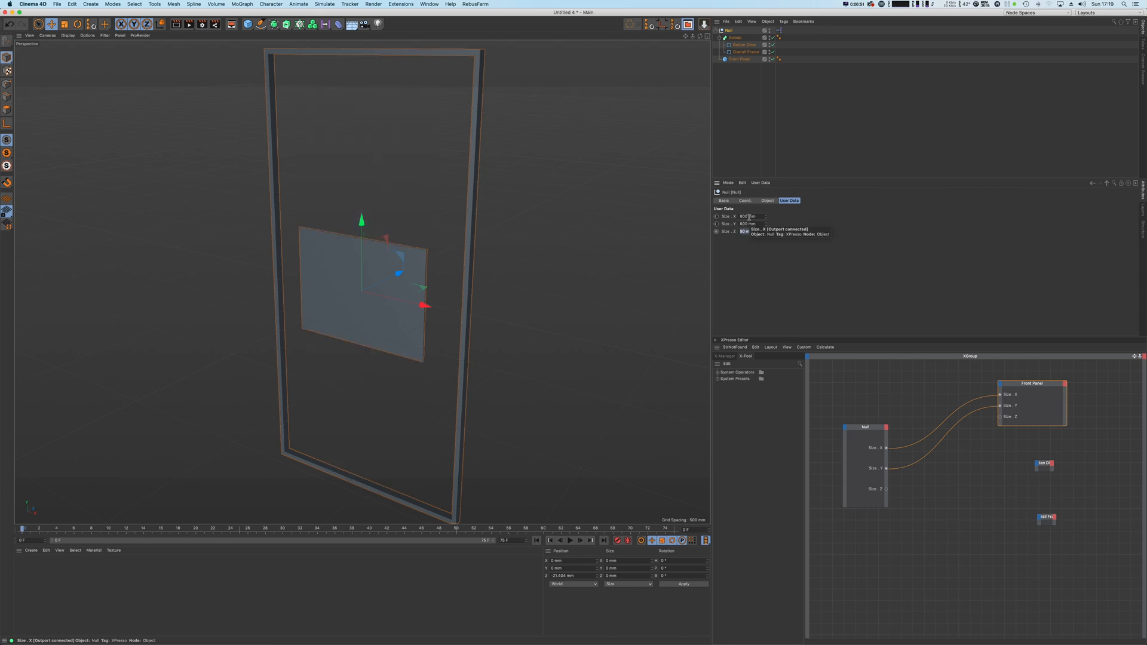
- Move the Batten Dims node lower in the graph and place the enlarged Overall Frame node beneath Front Panel
click(1044, 463)
drag(1044, 464, 1034, 584)
mouse_move(1045, 519)
mouse_down()
mouse_move(1007, 456)
mouse_move(1069, 454)
mouse_move(1027, 505)
mouse_up()
- Add Width and Height inputs to the Overall Frame node and drive them from the null's Size X and Size Y
click(1001, 453)
mouse_move(1015, 500)
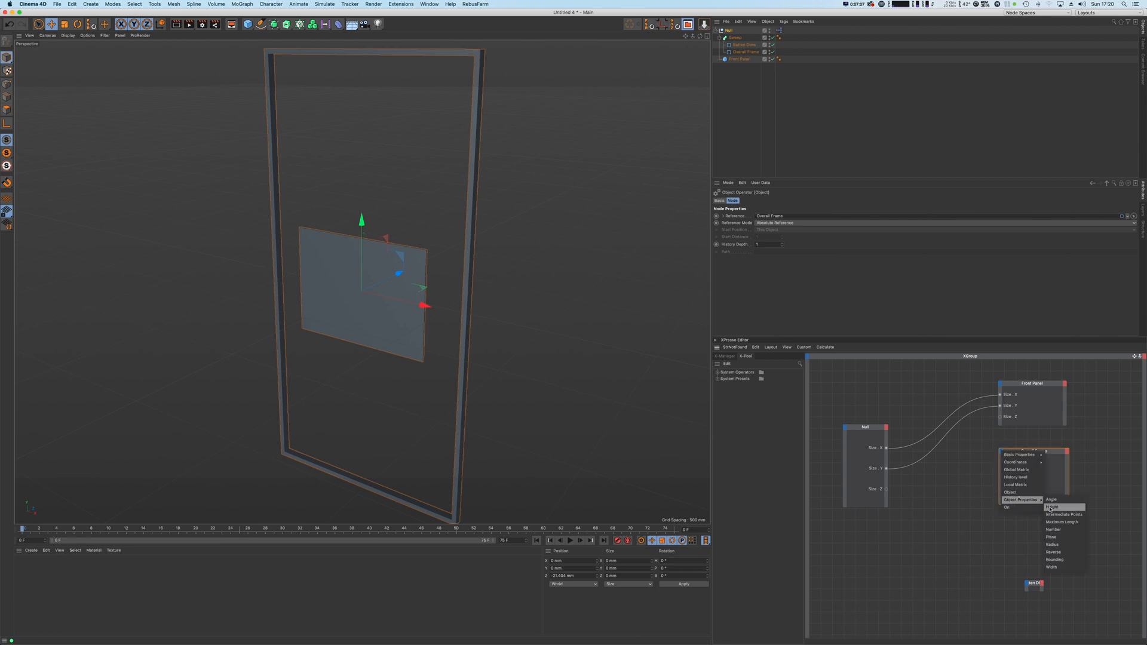
click(1053, 568)
click(1001, 453)
mouse_move(1020, 500)
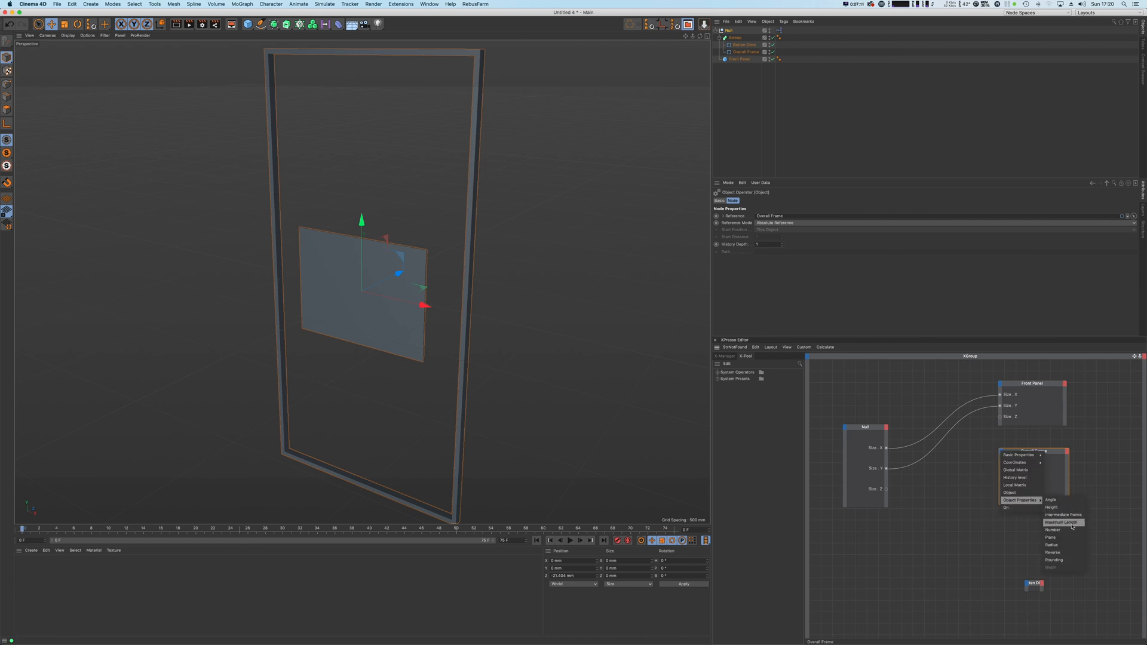
click(1053, 511)
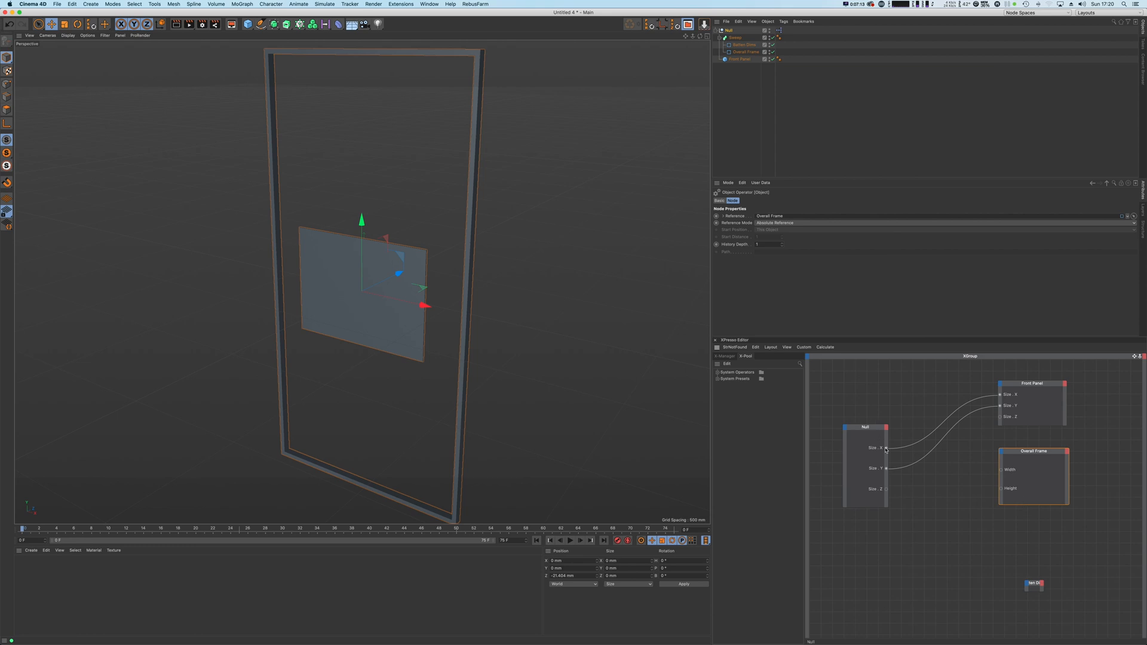
drag(886, 449, 1002, 471)
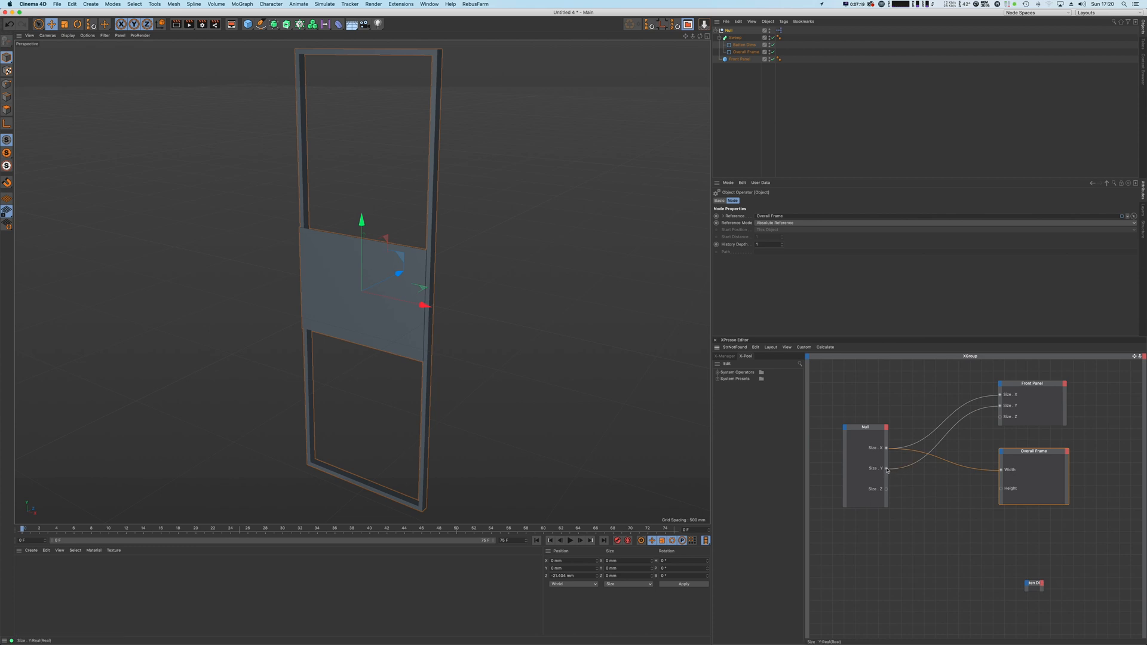
drag(886, 469, 1023, 455)
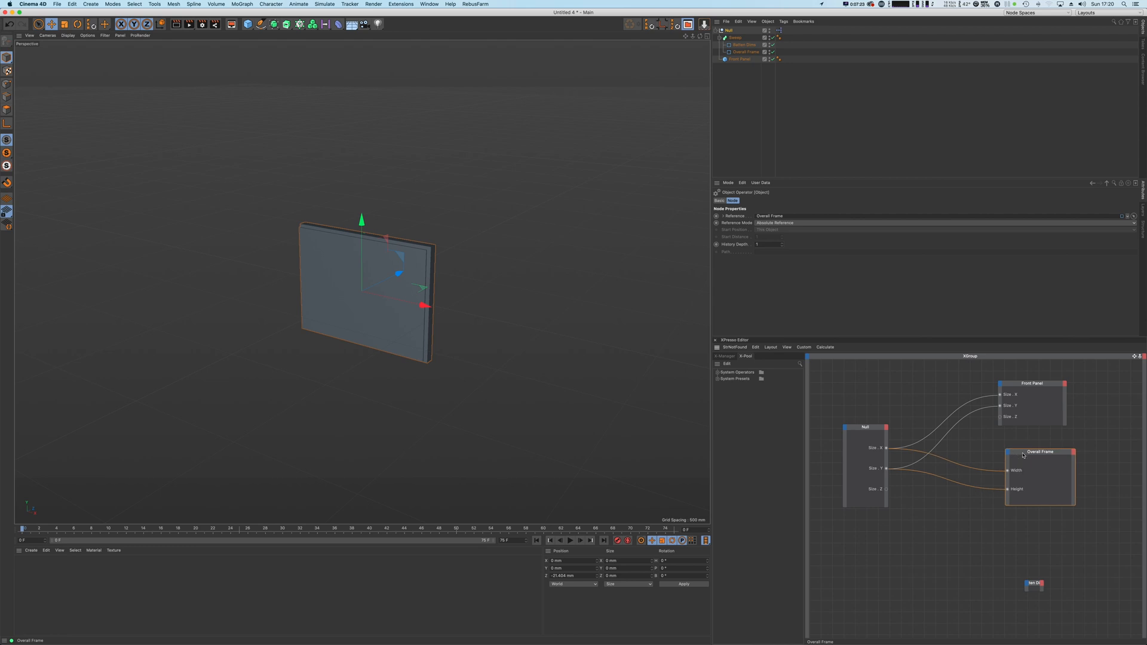
- Set the null's user data to Size X 1220 mm and Size Y 2440 mm
click(728, 31)
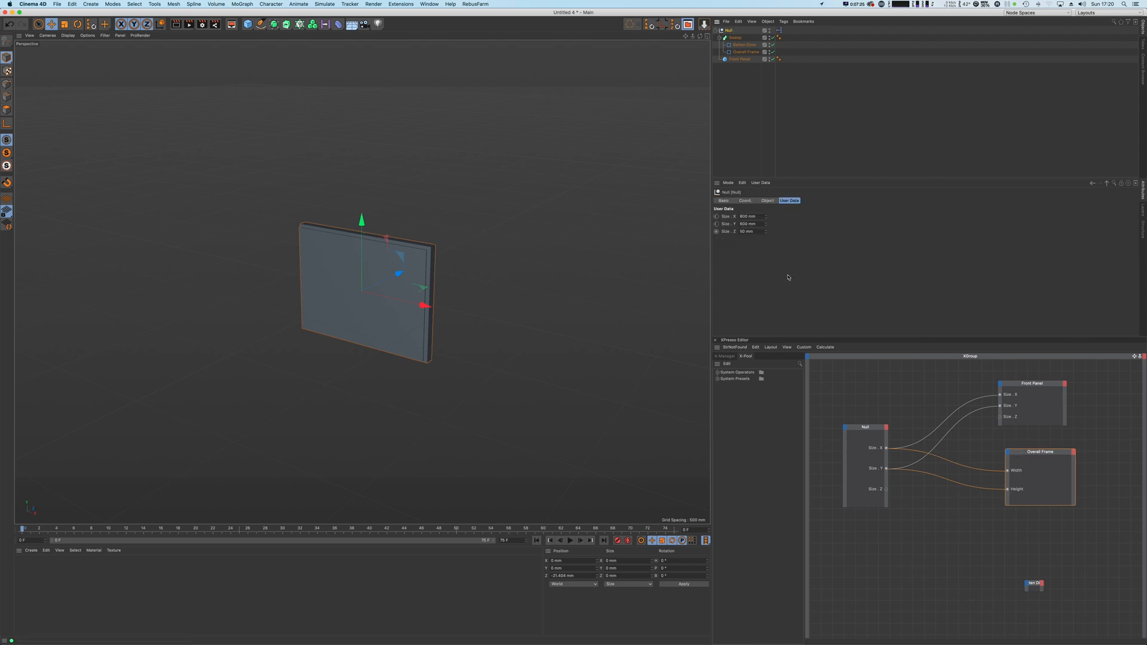
double_click(745, 216)
text(1200)
key(Tab)
text(244)
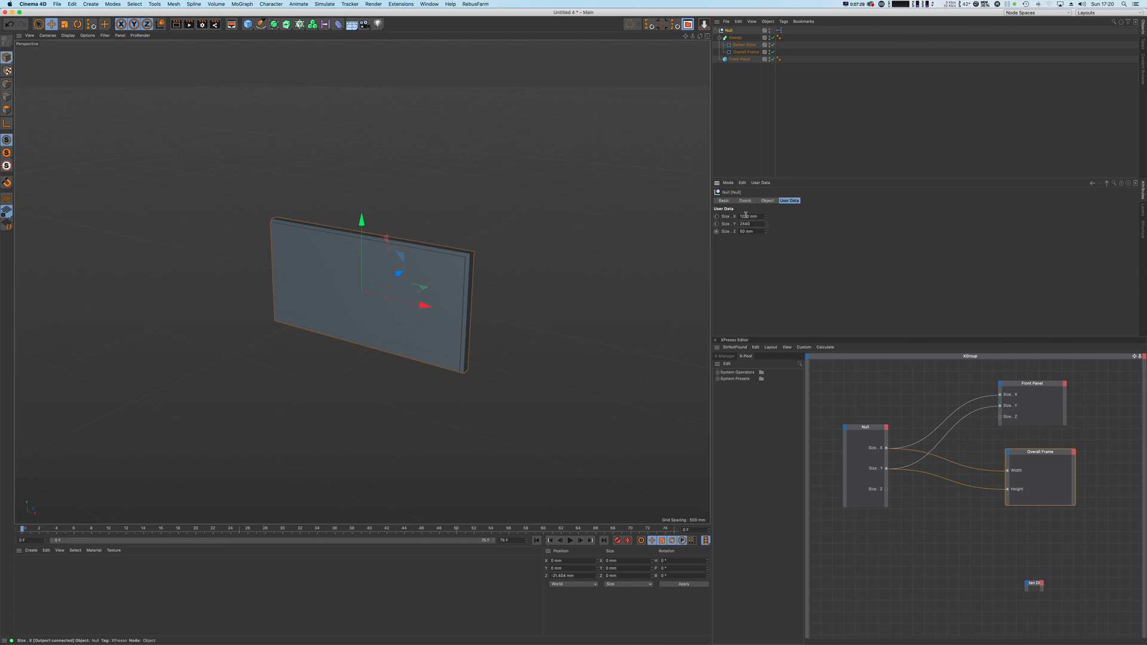
key(Return)
- Copy the user data interface of the Batten Dims rectangle's Width parameter
drag(700, 37, 706, 38)
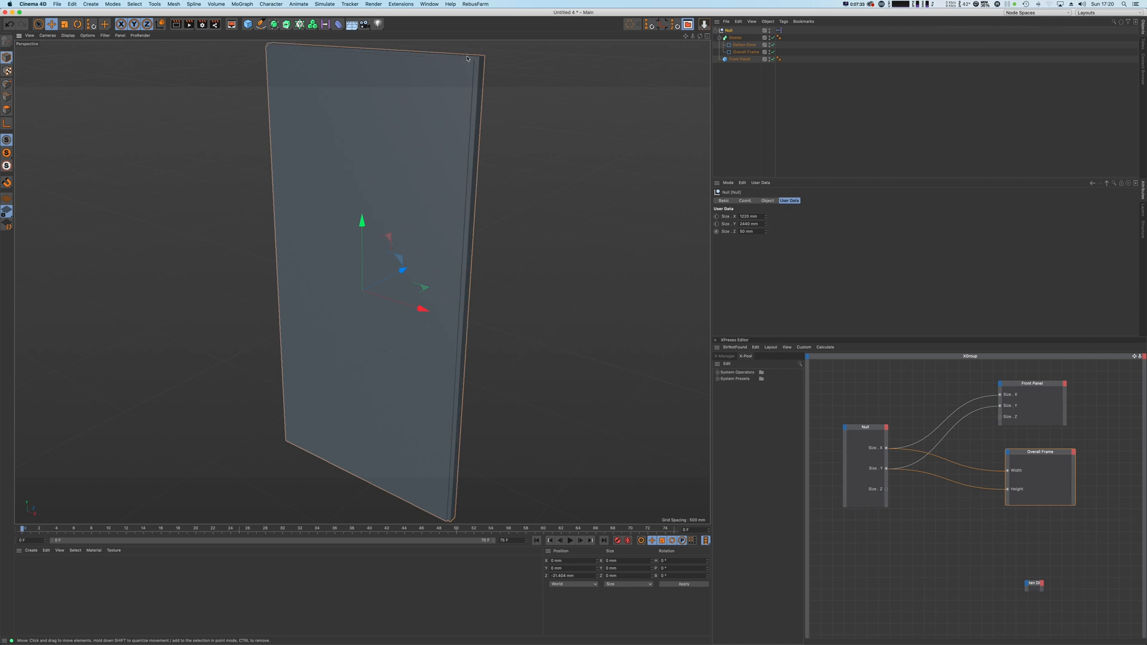
scroll(467, 58, up, 8)
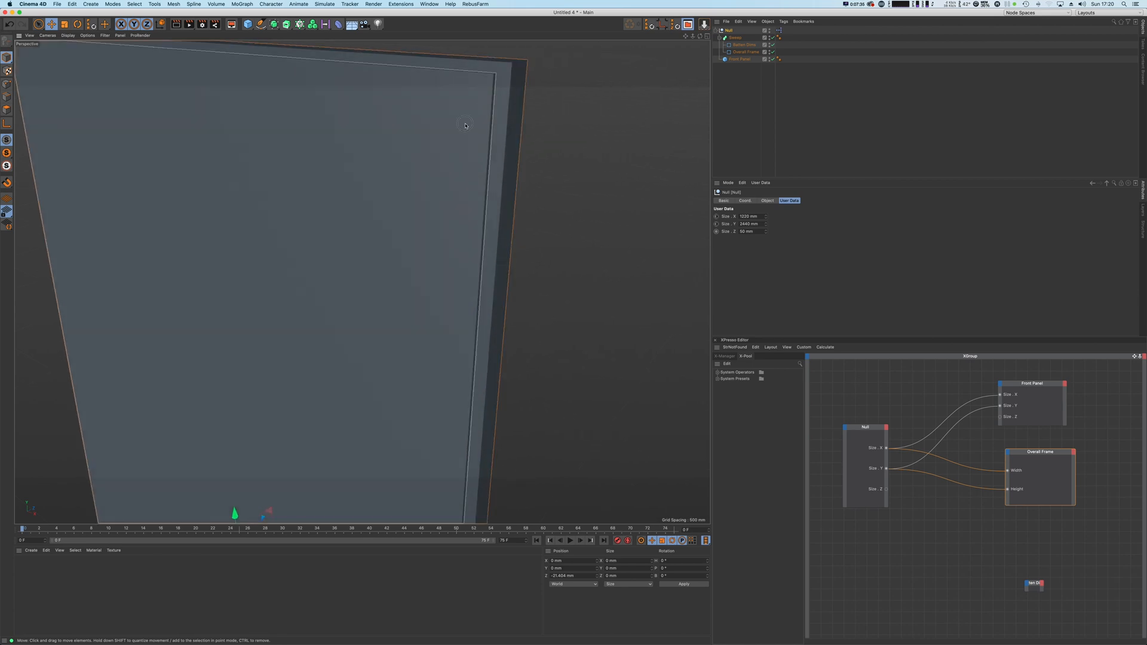
scroll(465, 126, down, 3)
click(320, 410)
scroll(315, 382, down, 3)
alt+drag(297, 382, 334, 461)
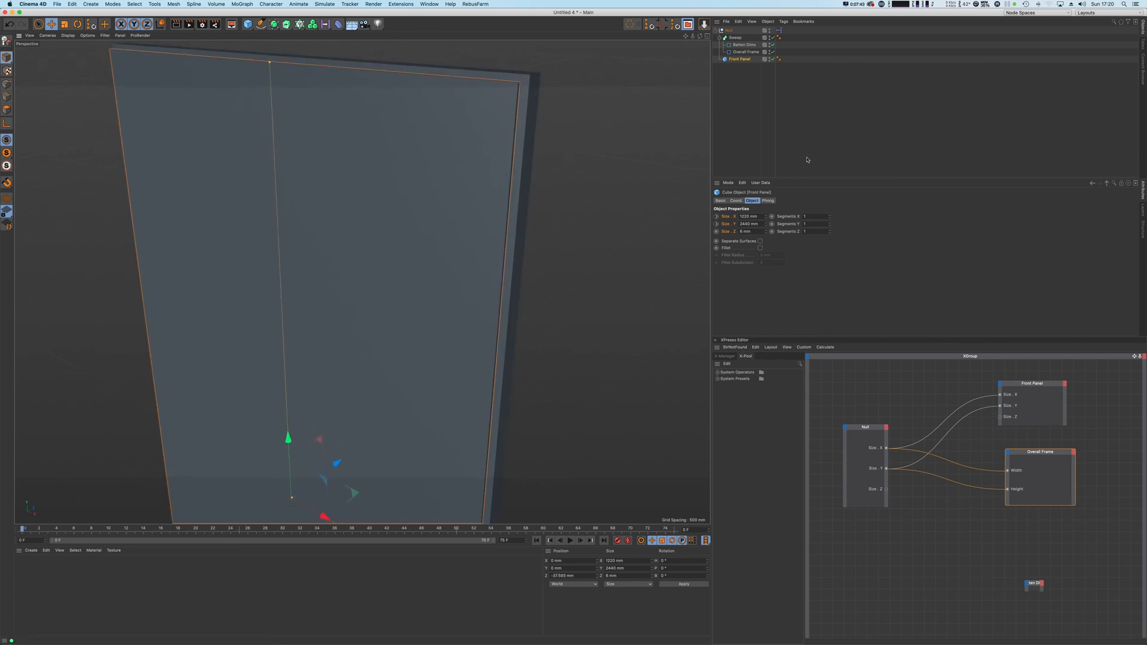
click(742, 46)
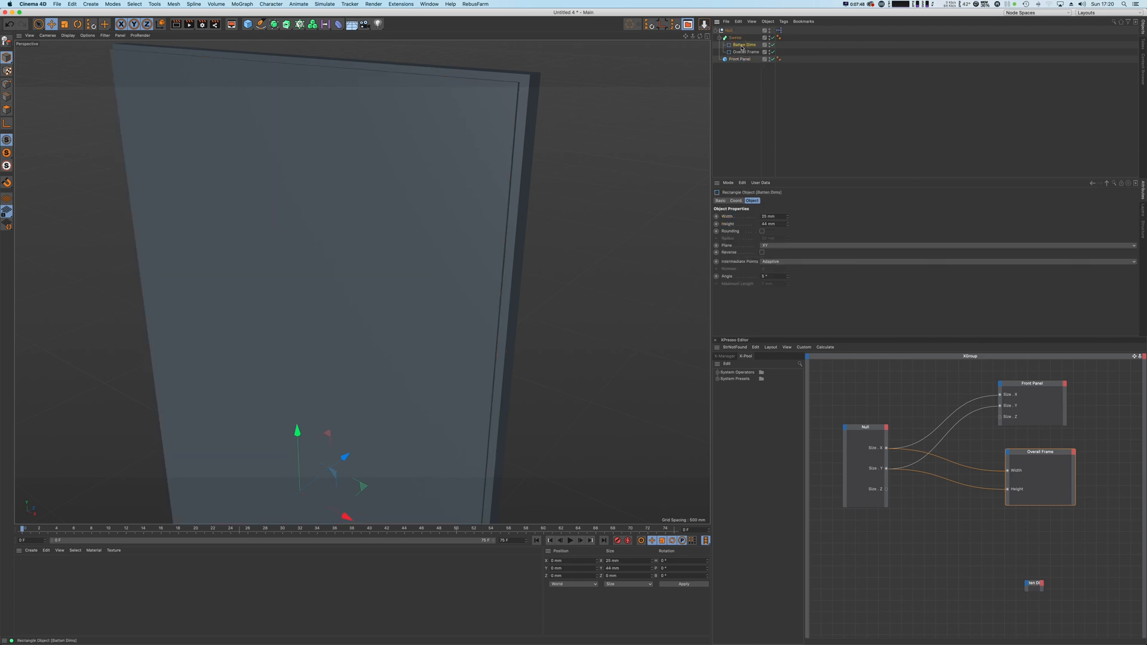
right_click(728, 218)
mouse_move(743, 238)
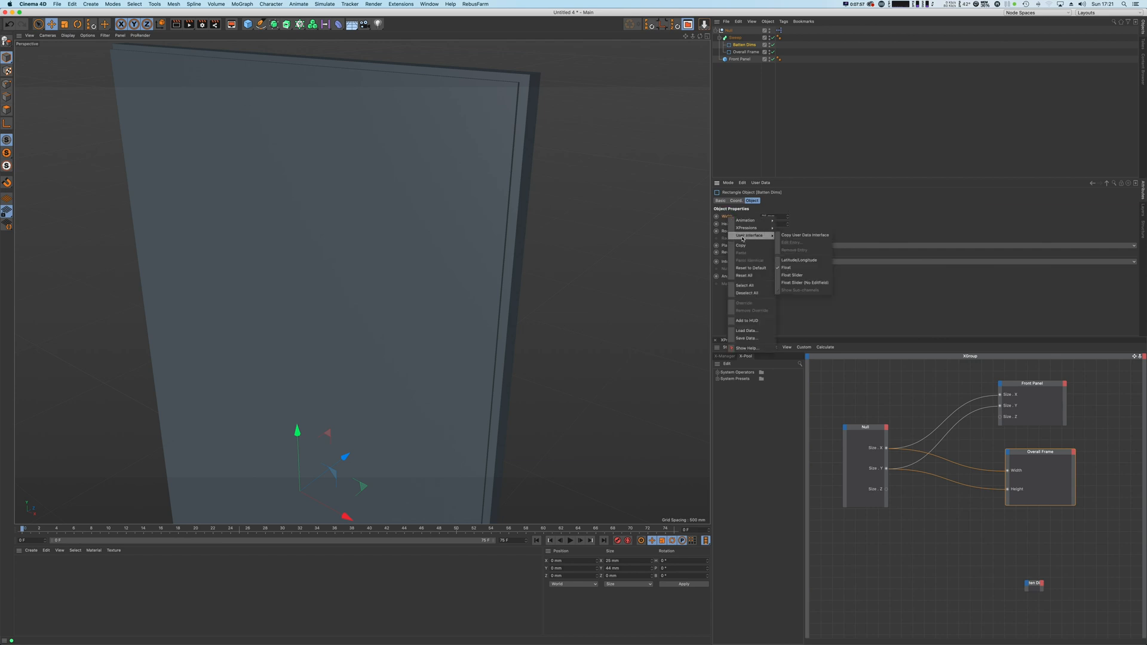
click(787, 236)
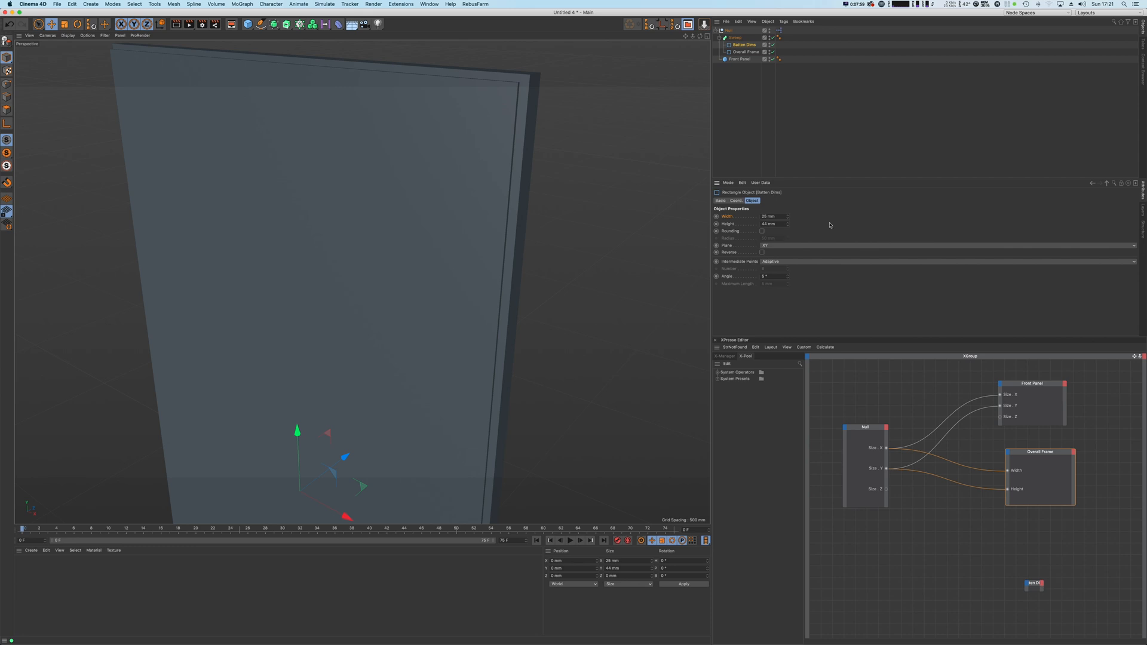
- Paste the copied interface into the null's user data and rename the entry Batten Width
click(728, 31)
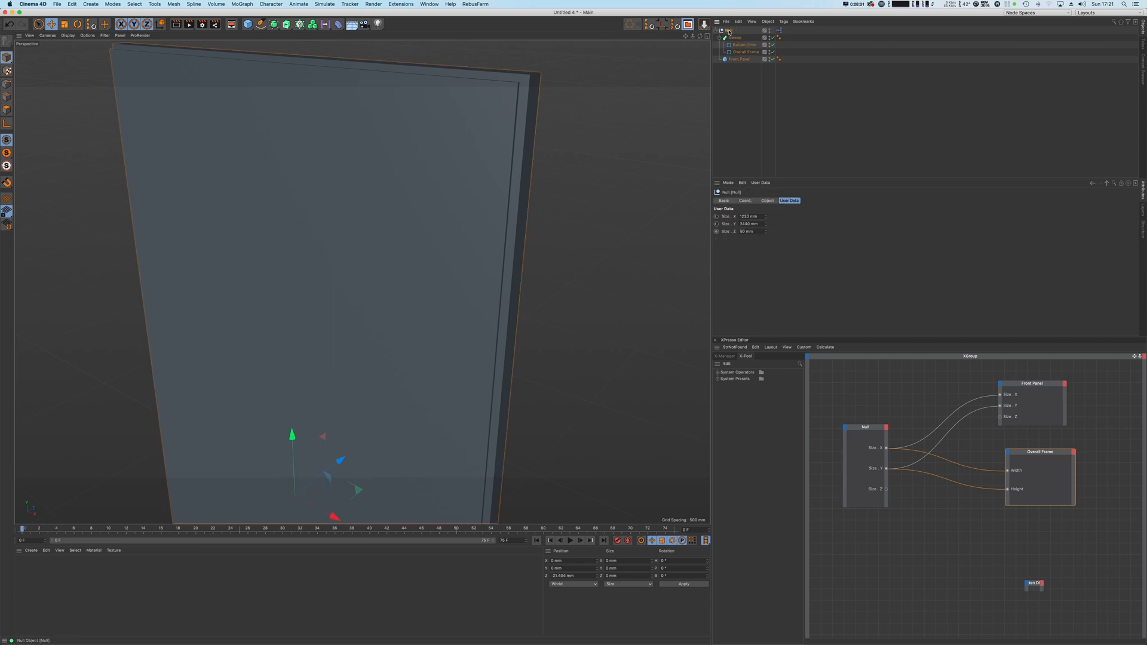
click(761, 183)
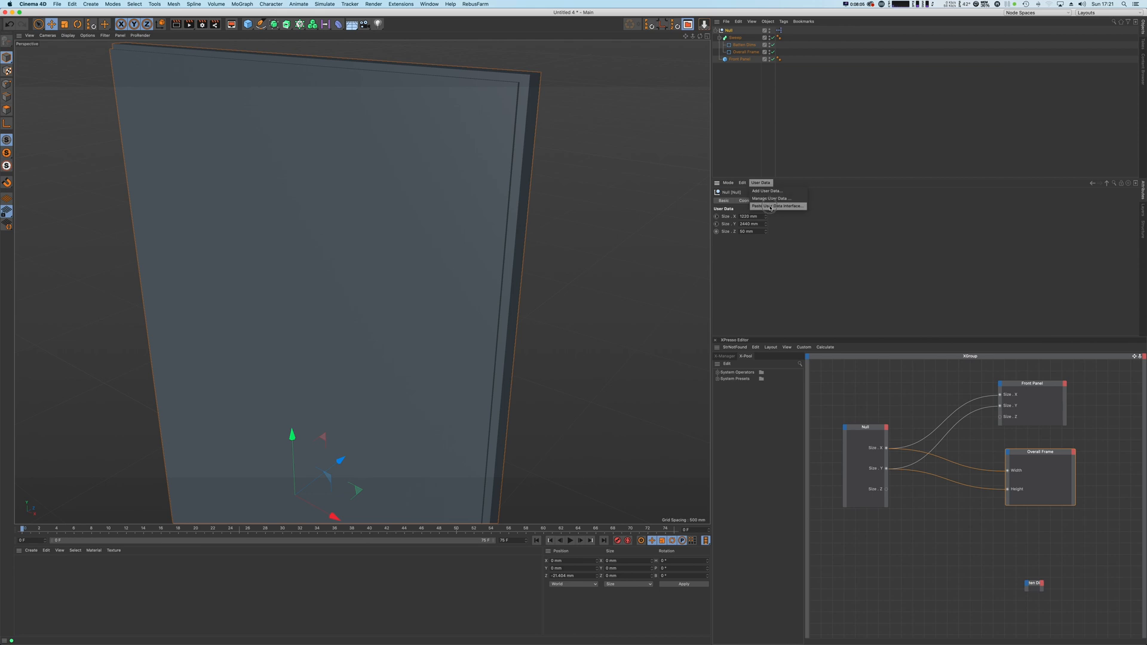
click(769, 198)
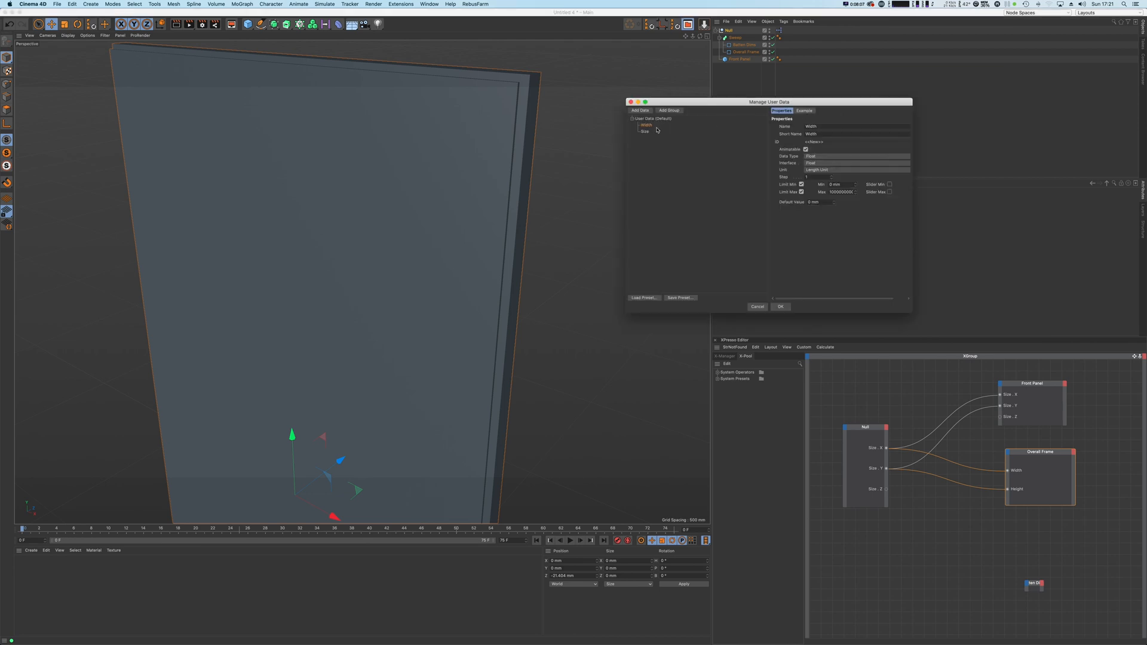
double_click(823, 127)
text(Batten)
- Rename the null's Size user data entry as Overall Panel Size
click(645, 131)
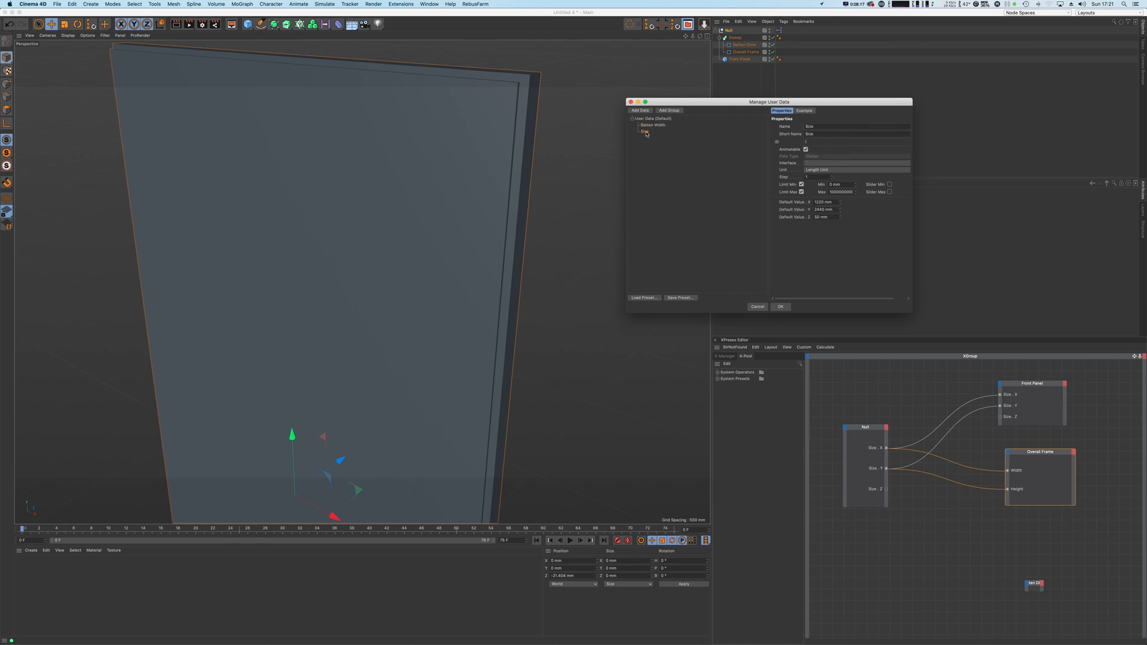
double_click(818, 126)
text(Overall Panel)
- Set the default value of Batten Width to 25 mm and accept the user data changes
click(649, 126)
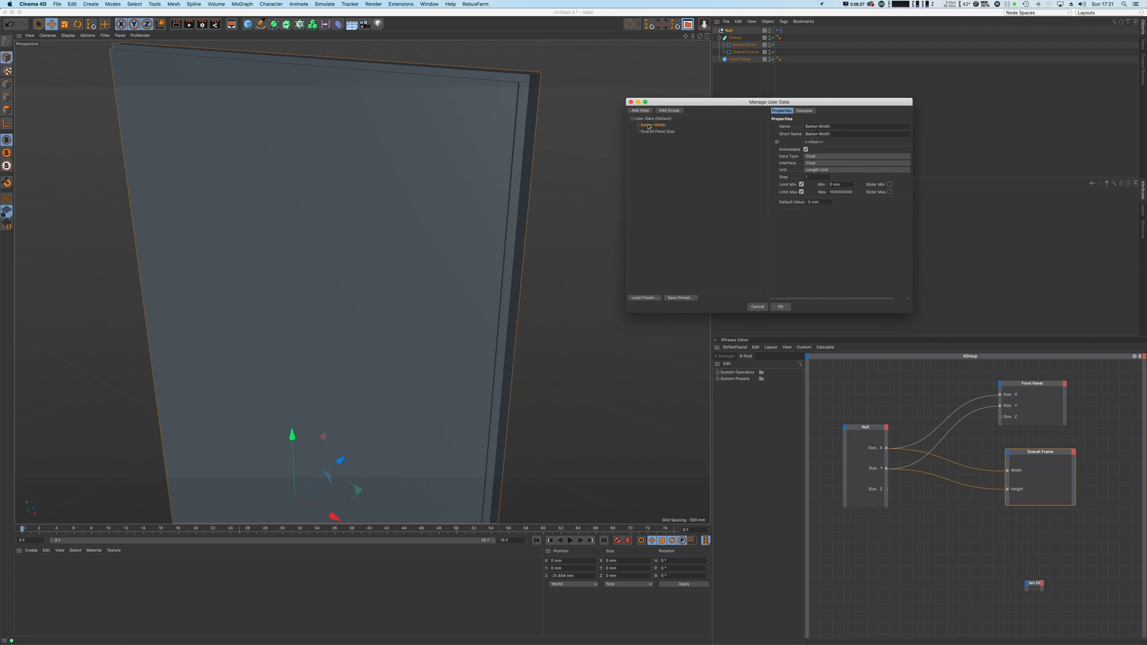
click(809, 202)
text(25)
click(779, 308)
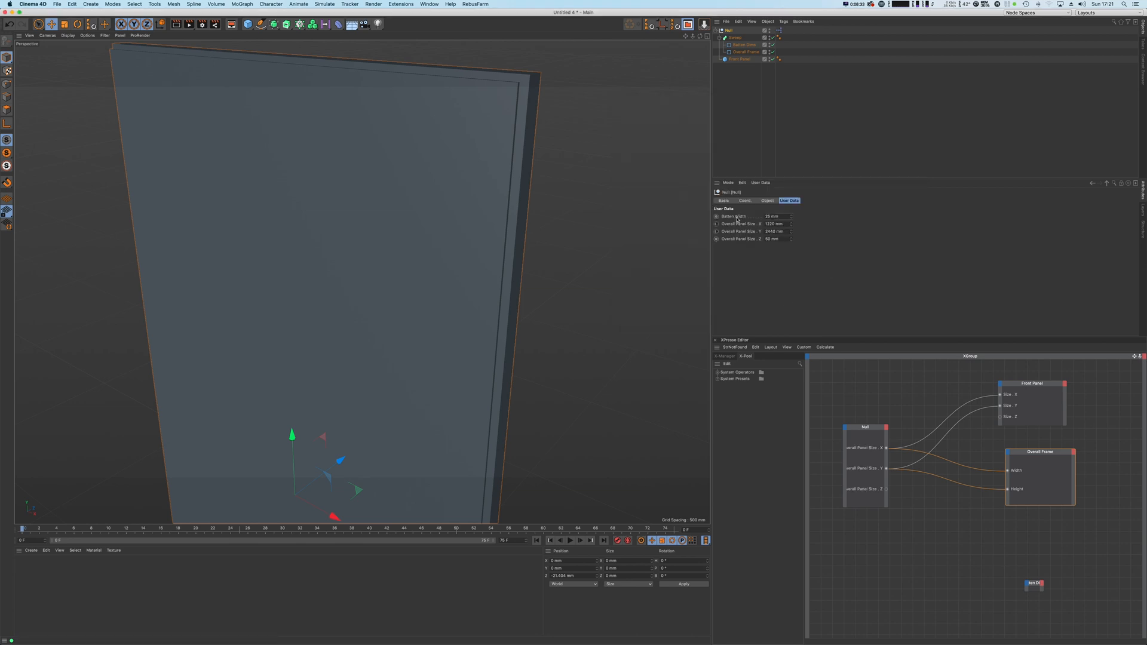
click(769, 216)
- Add the Batten Width user data as an output on the null node
click(886, 427)
mouse_move(900, 536)
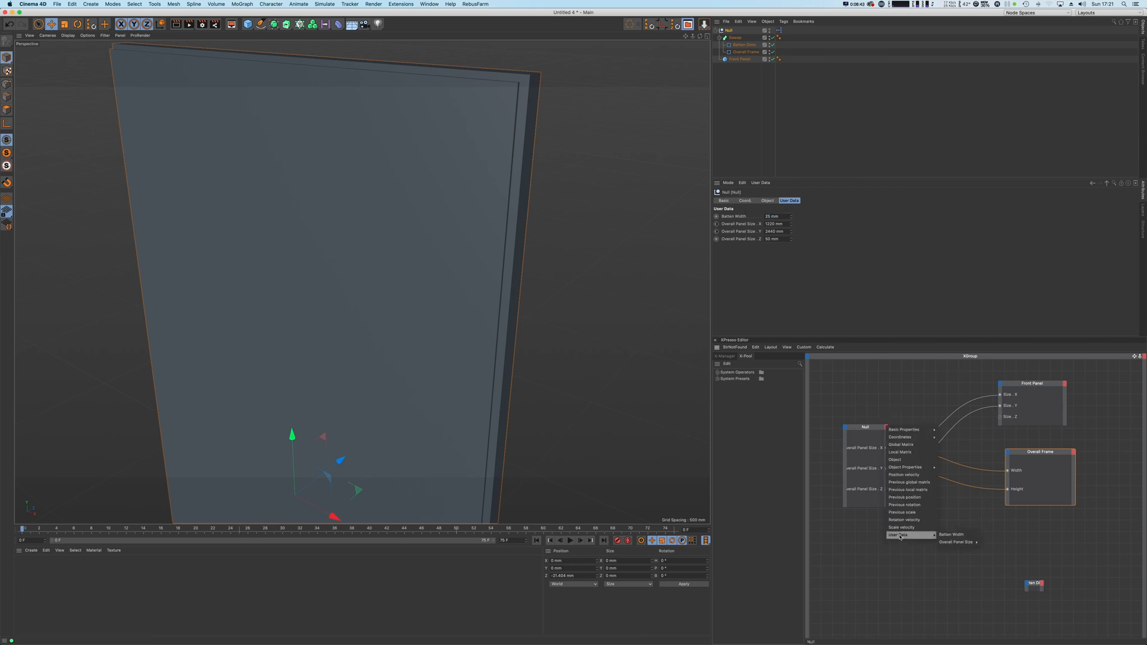
click(948, 535)
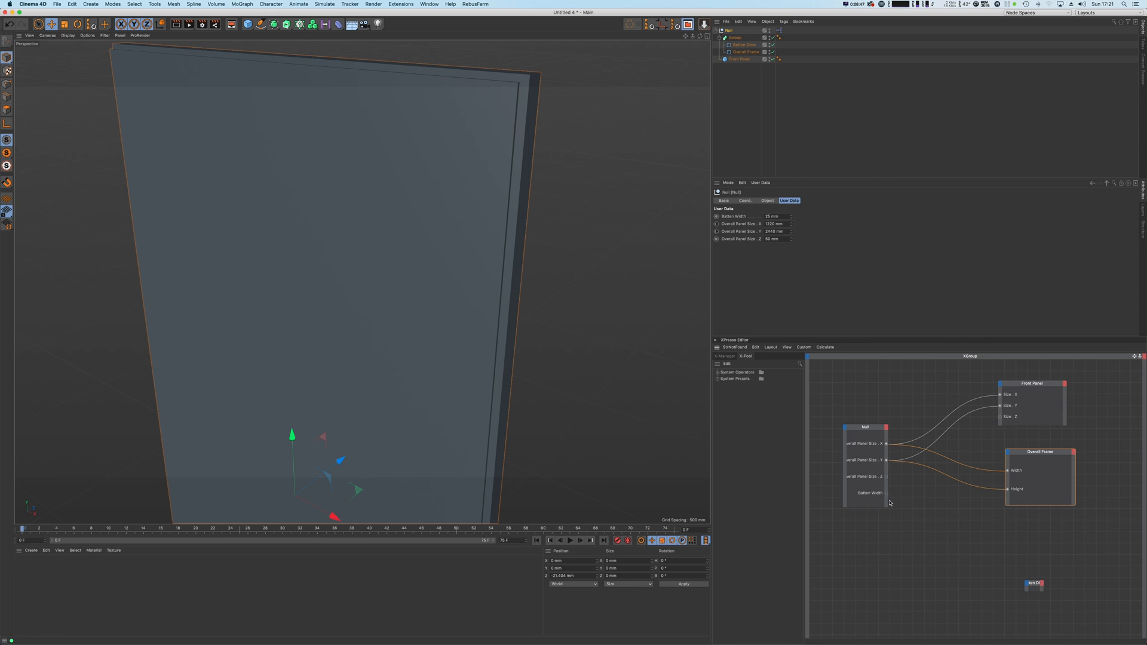
- Copy the user data interface of the Front Panel's Size parameter and paste it into the null as a further entry
click(738, 59)
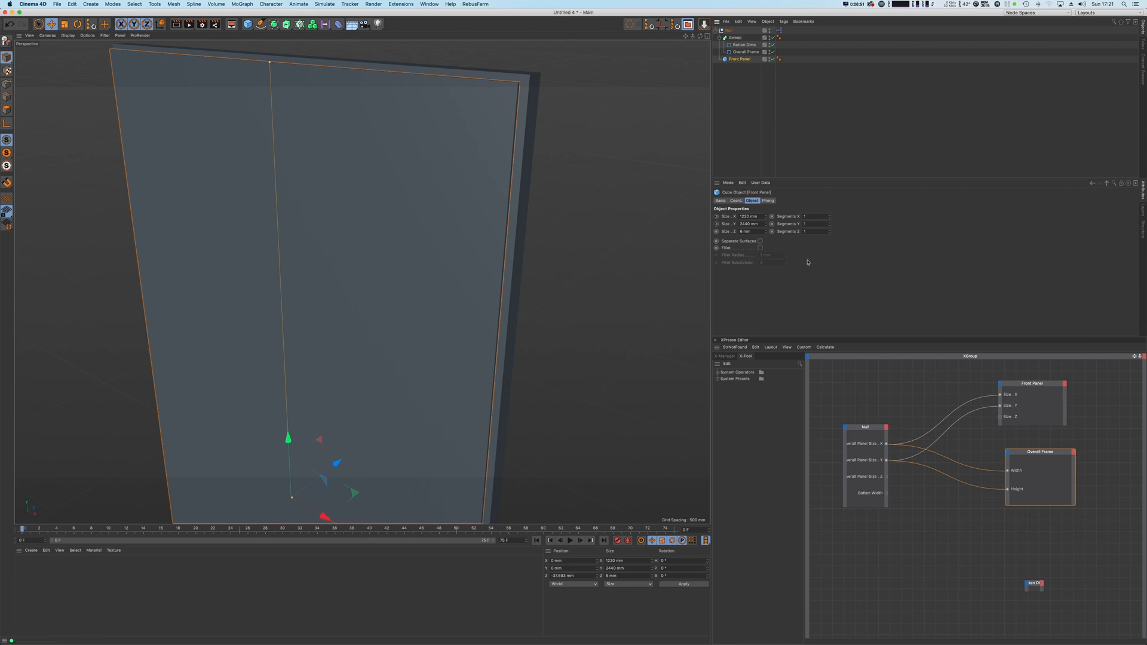
right_click(724, 233)
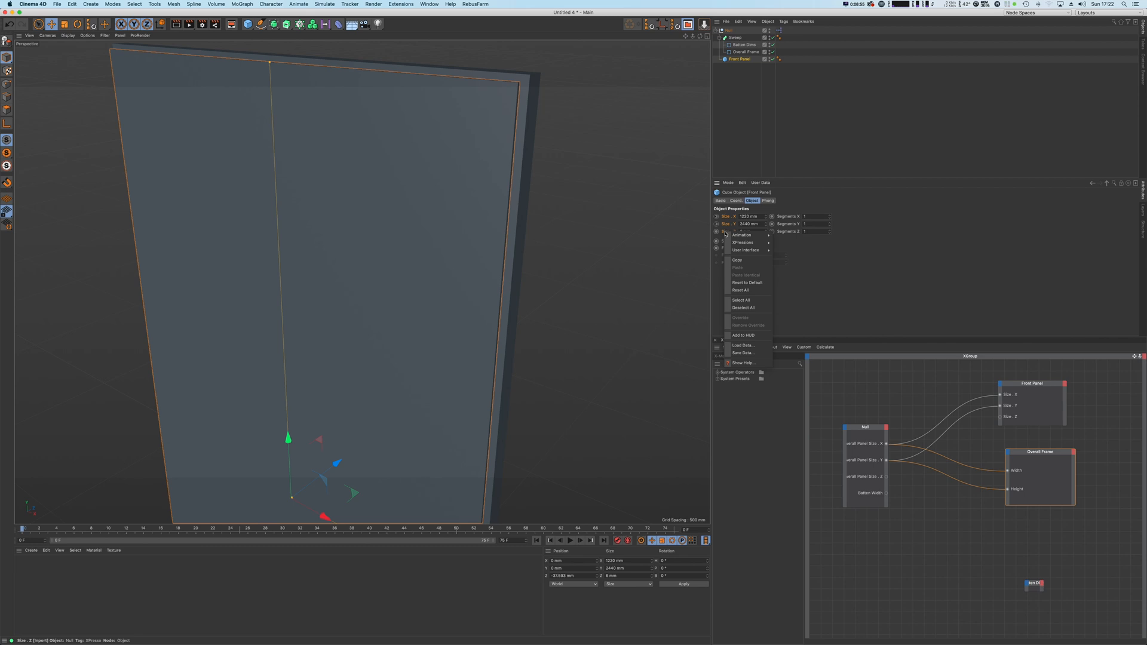
mouse_move(746, 249)
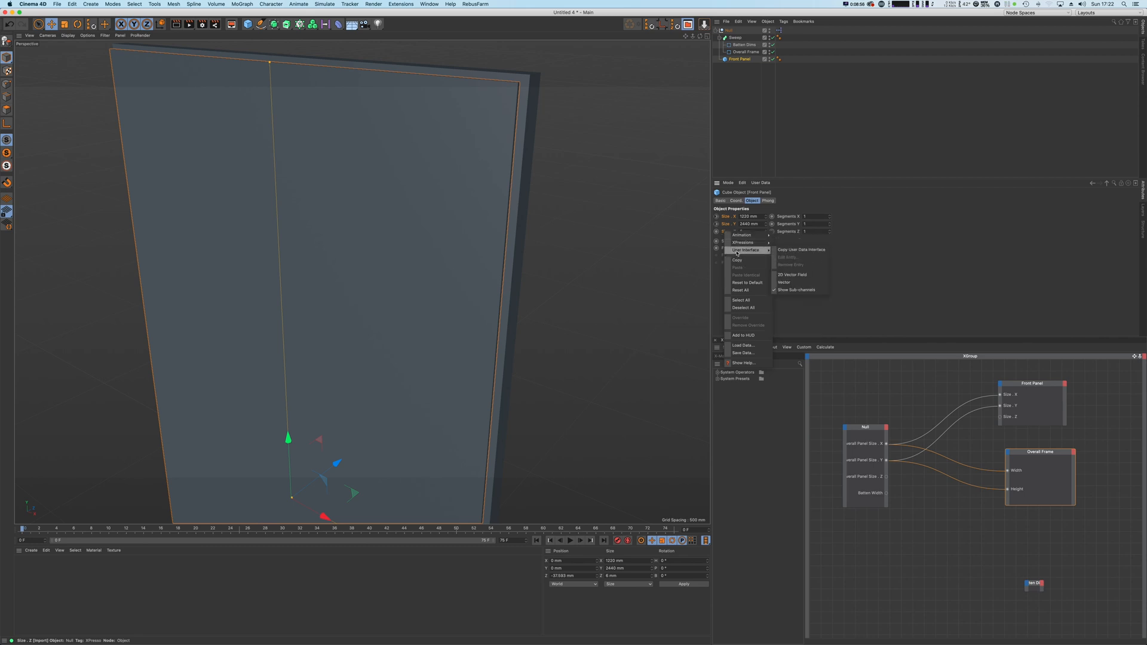
click(784, 251)
click(728, 30)
click(760, 182)
click(771, 206)
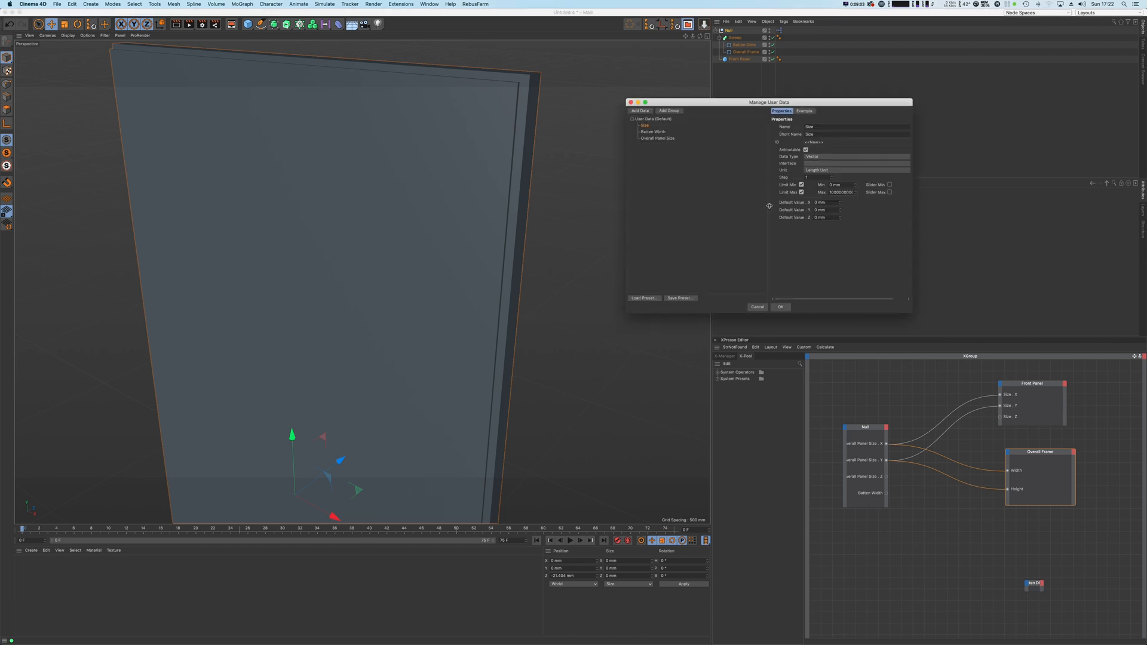
- Rename the pasted Size entry as Front Panel Thickness, set its default Z to 6 mm and accept the changes
double_click(817, 126)
text(Front Panel Thickness)
click(816, 218)
text(6)
click(780, 307)
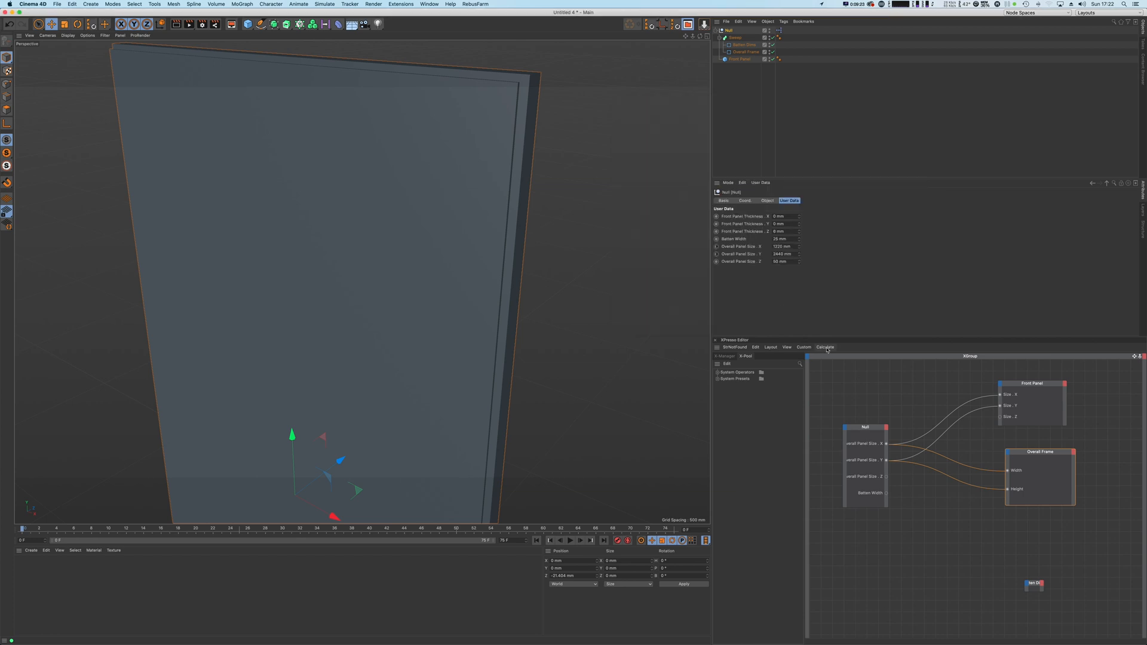
- Add the Front Panel Thickness Z output to the null node, heighten that node and shift Overall Frame farther away from it
click(886, 427)
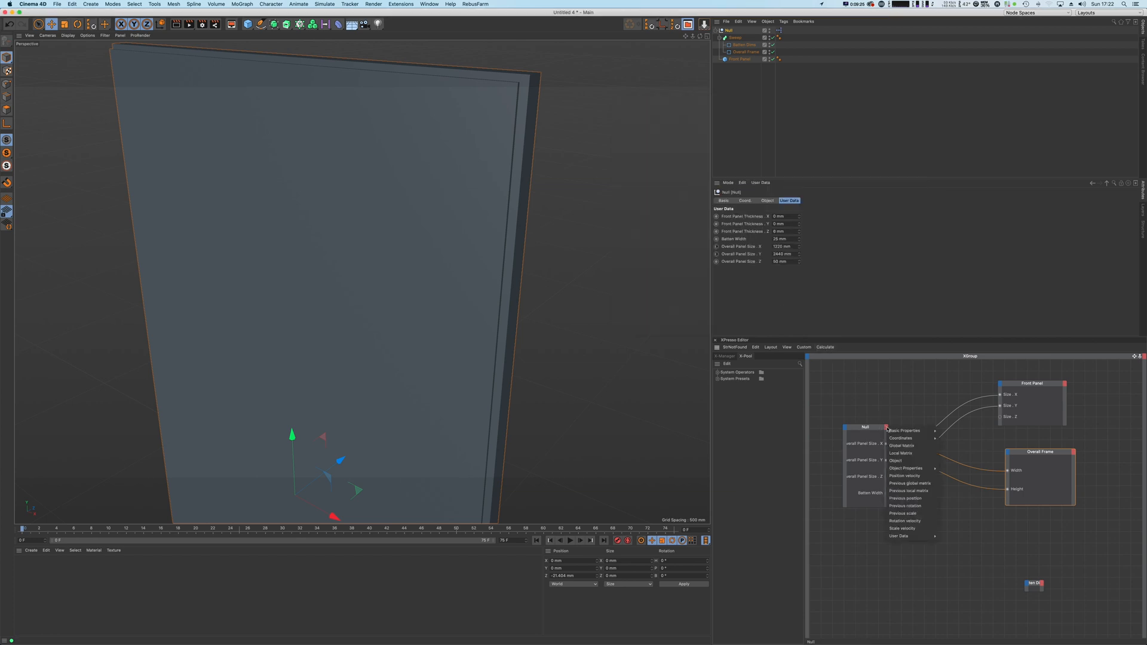
mouse_move(900, 540)
mouse_move(959, 543)
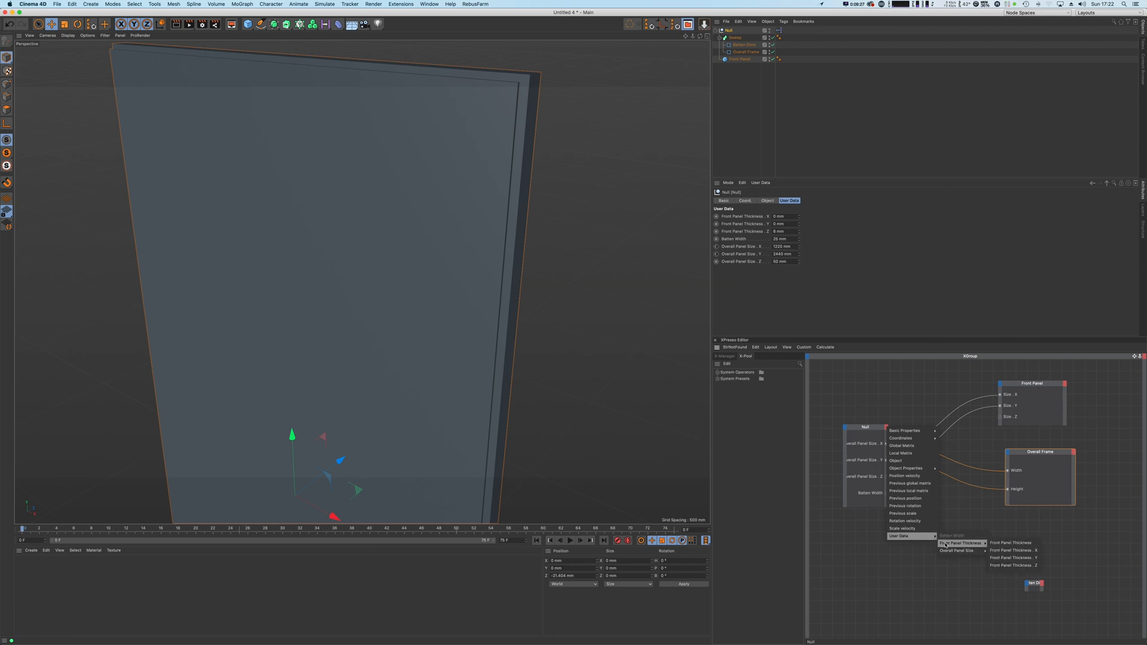
click(1012, 566)
drag(858, 426, 854, 421)
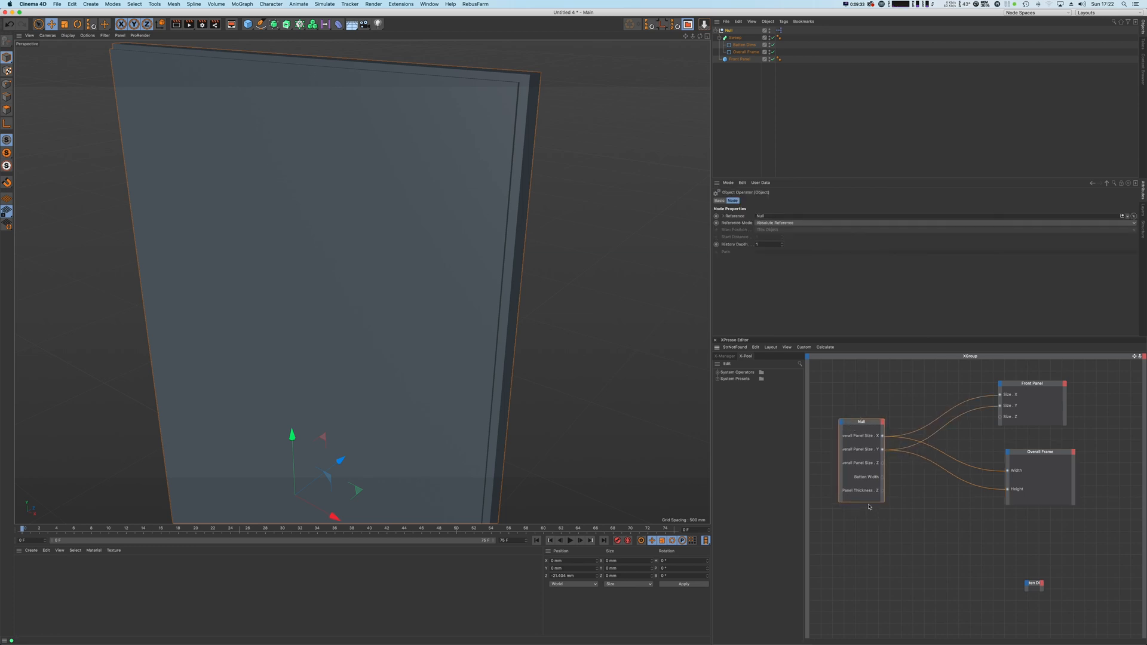
drag(867, 501, 866, 546)
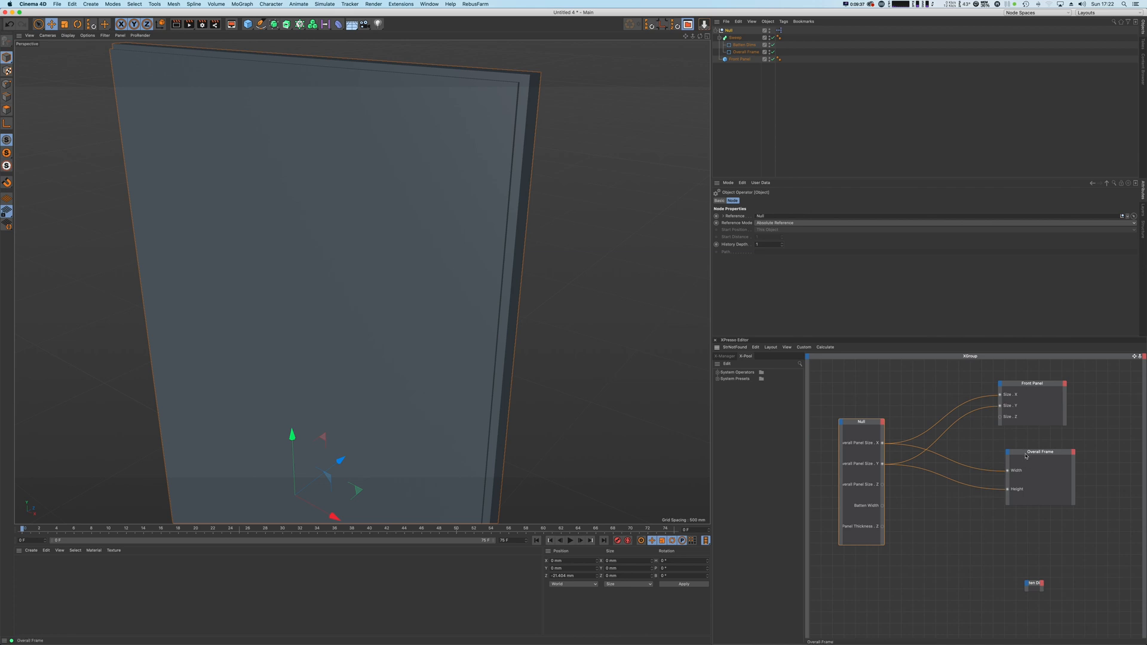
drag(1025, 454, 1049, 455)
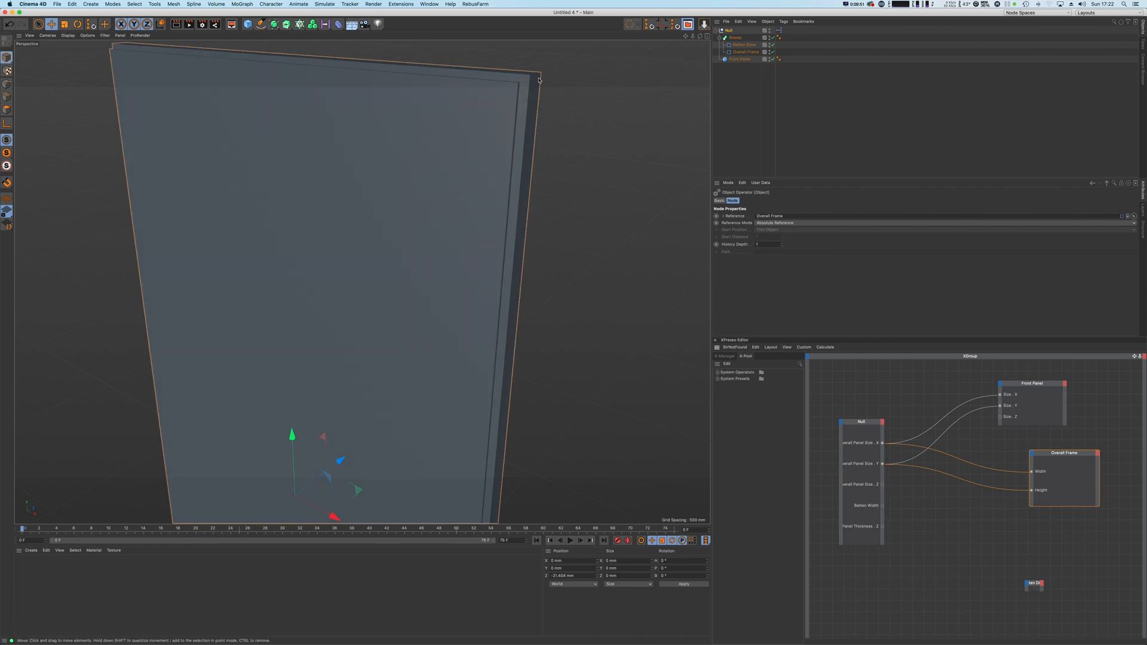
- Add a Math node between the null and Overall Frame nodes and set its data type to Integer
click(939, 494)
right_click(940, 487)
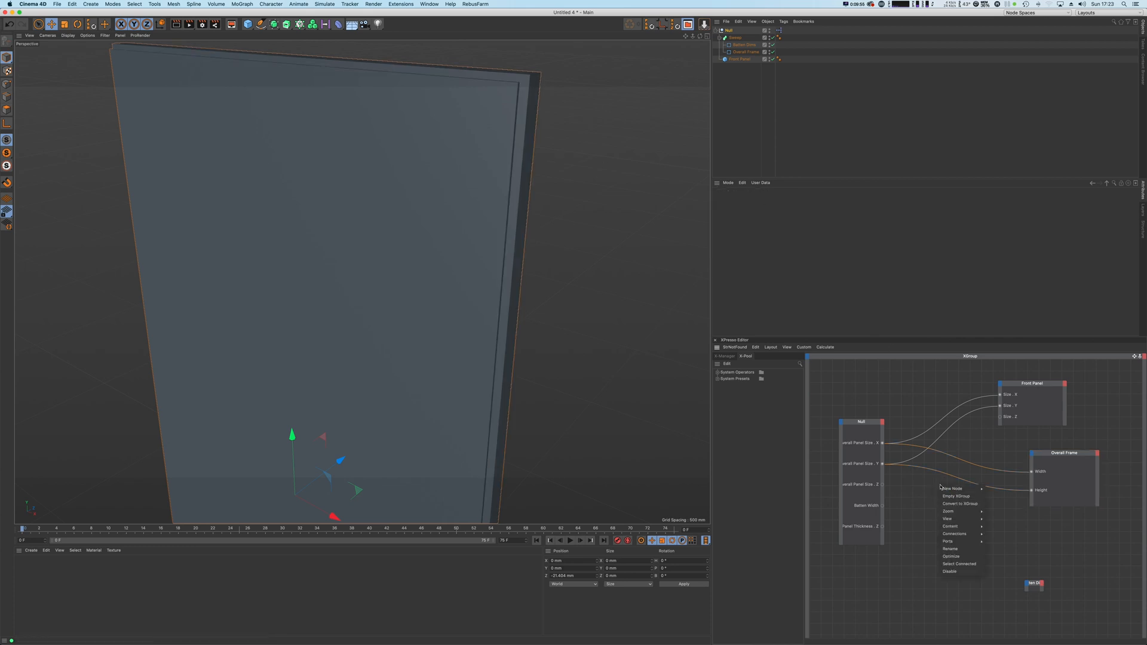
mouse_move(945, 491)
mouse_move(1003, 489)
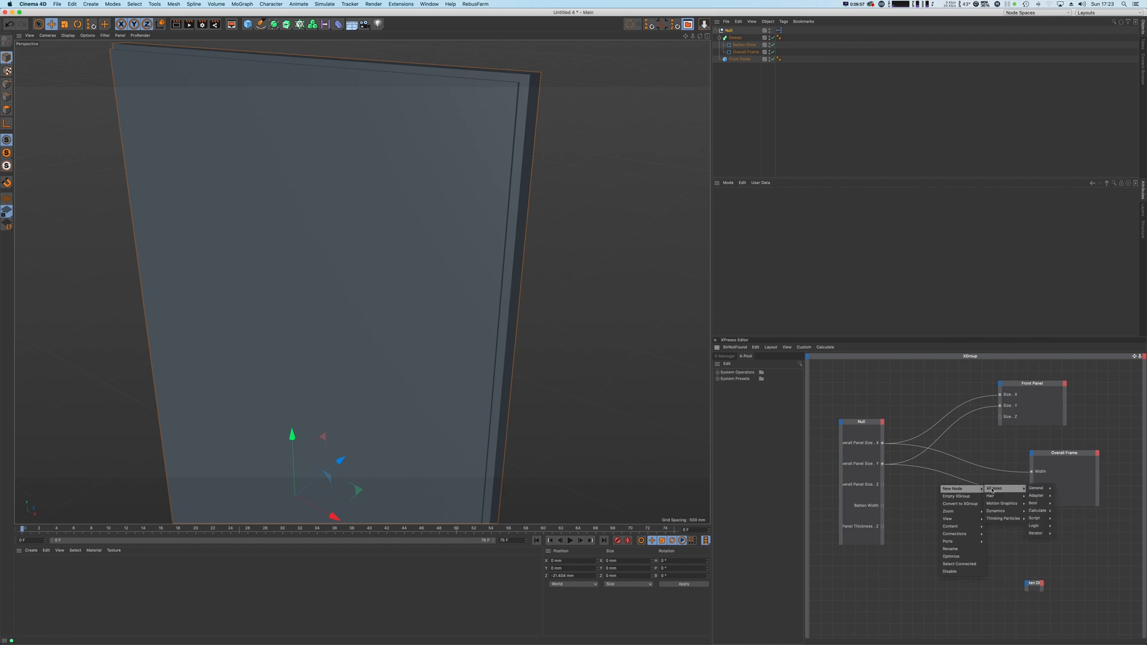
mouse_move(1045, 515)
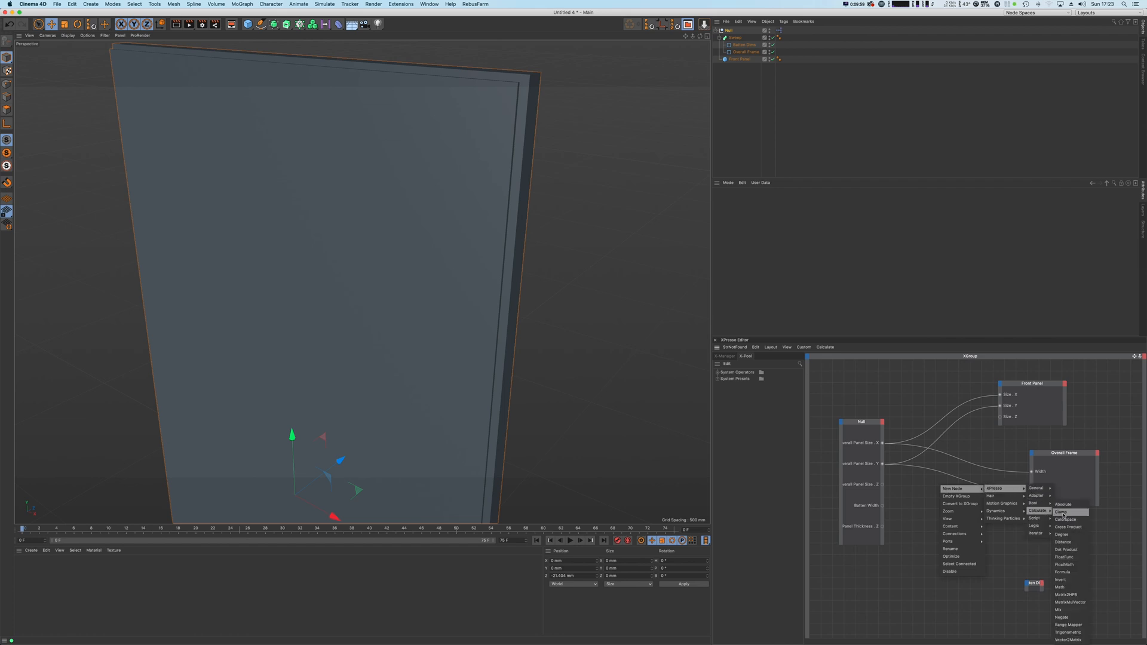
click(1062, 587)
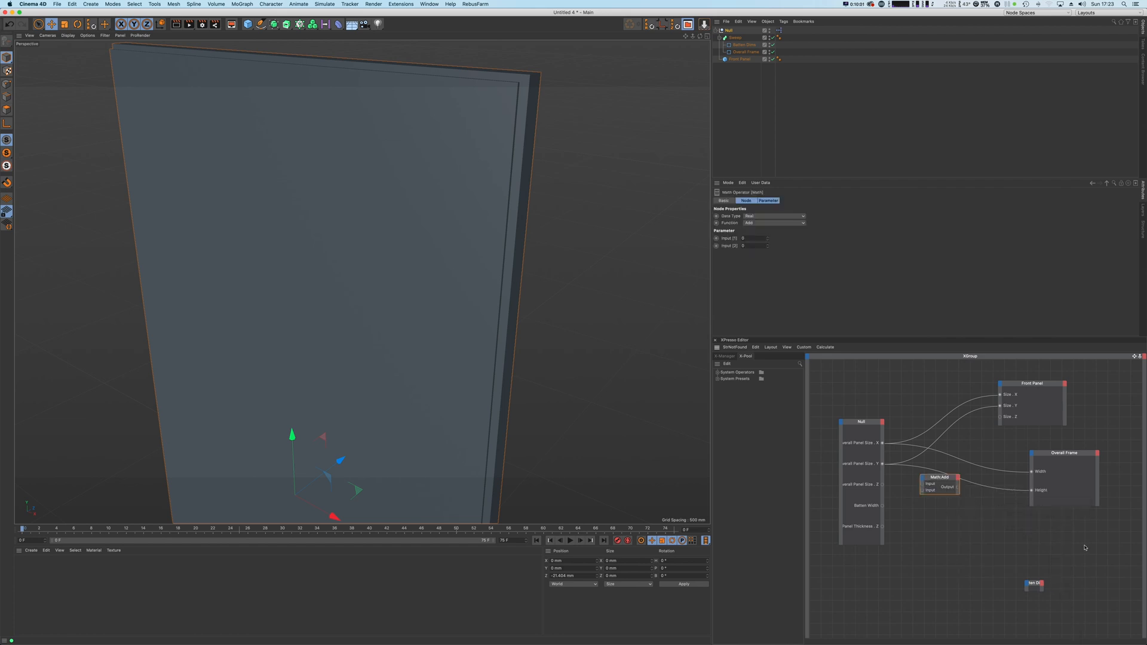
drag(935, 482, 952, 490)
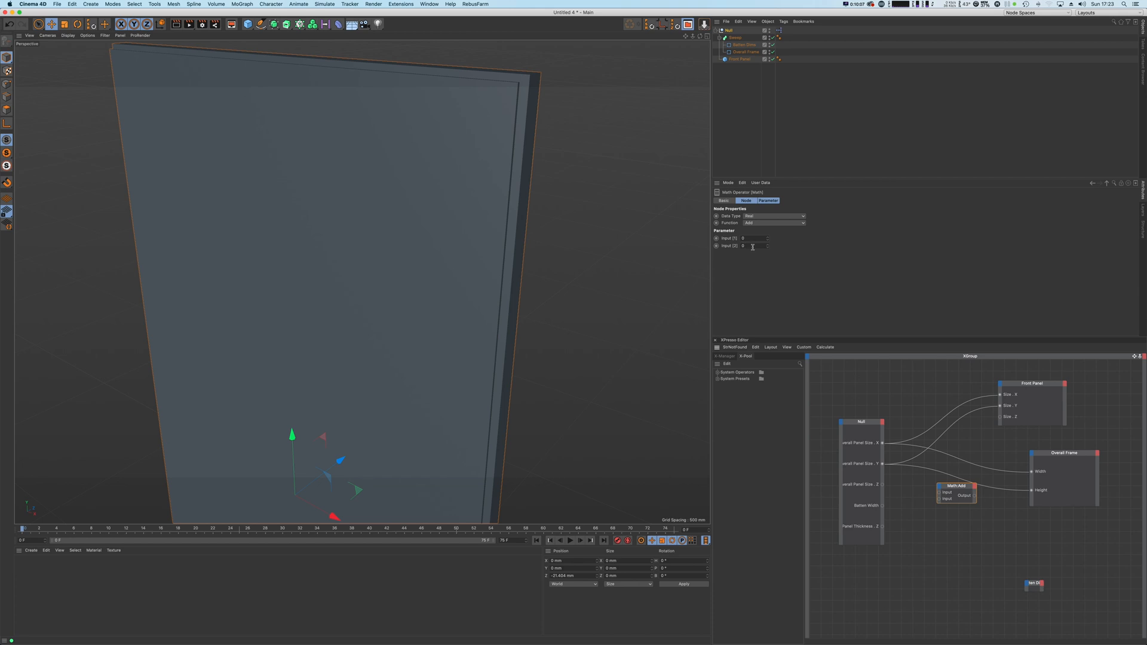
click(752, 217)
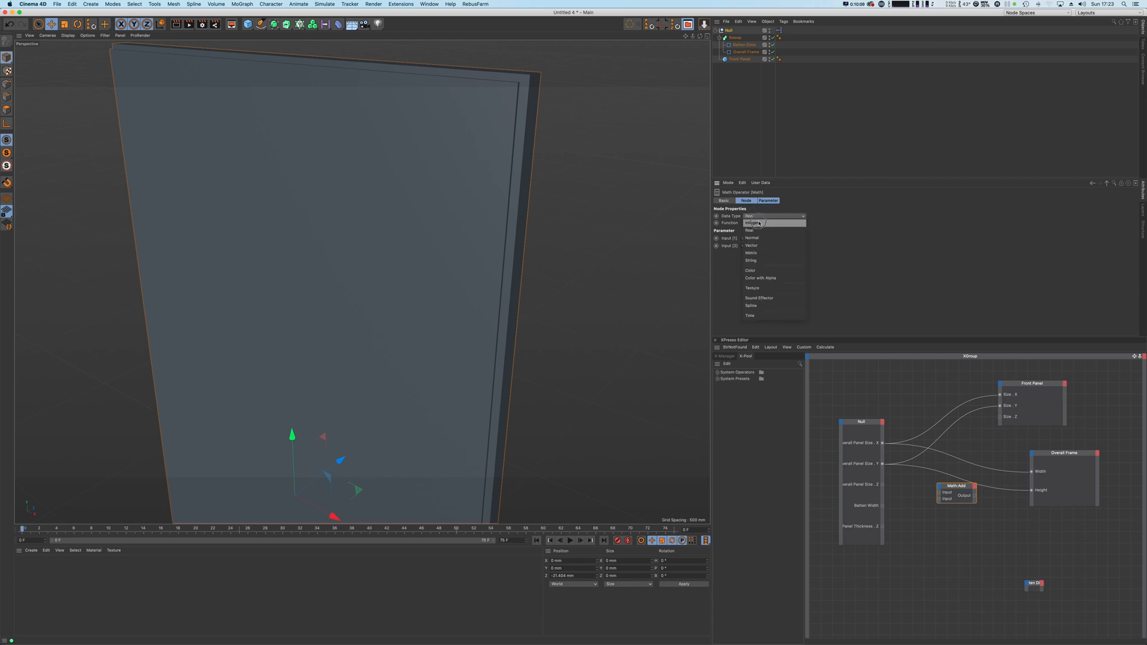
click(755, 225)
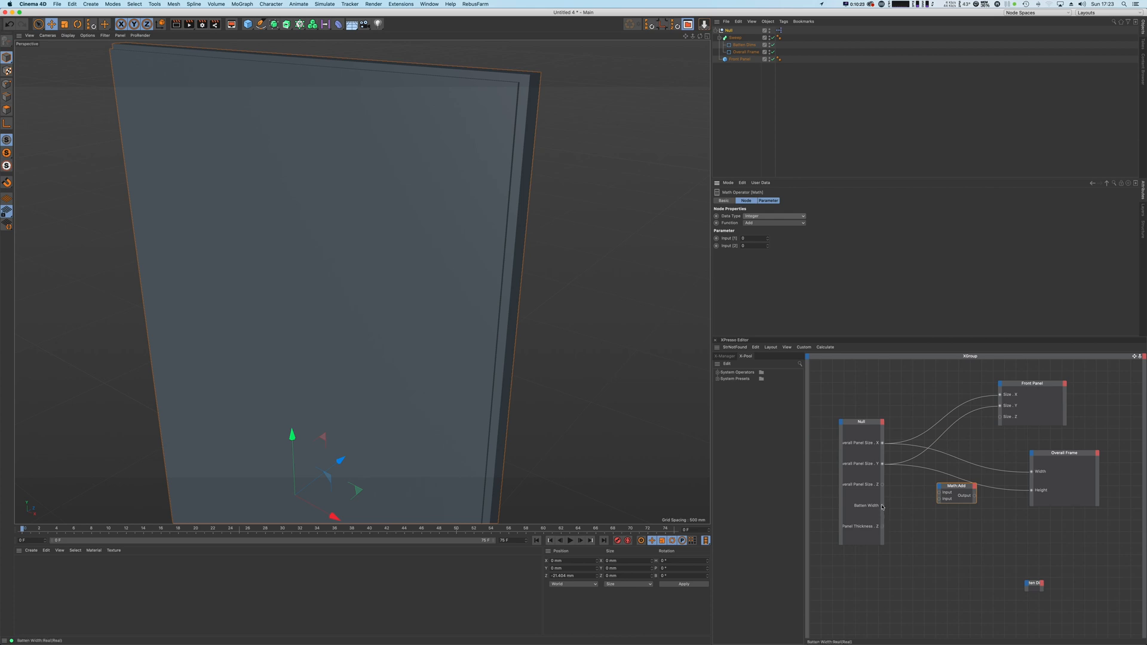
- Wire Overall Panel Size Y and Batten Width into the Math node's inputs and its output into Overall Frame's Height
drag(882, 506, 940, 501)
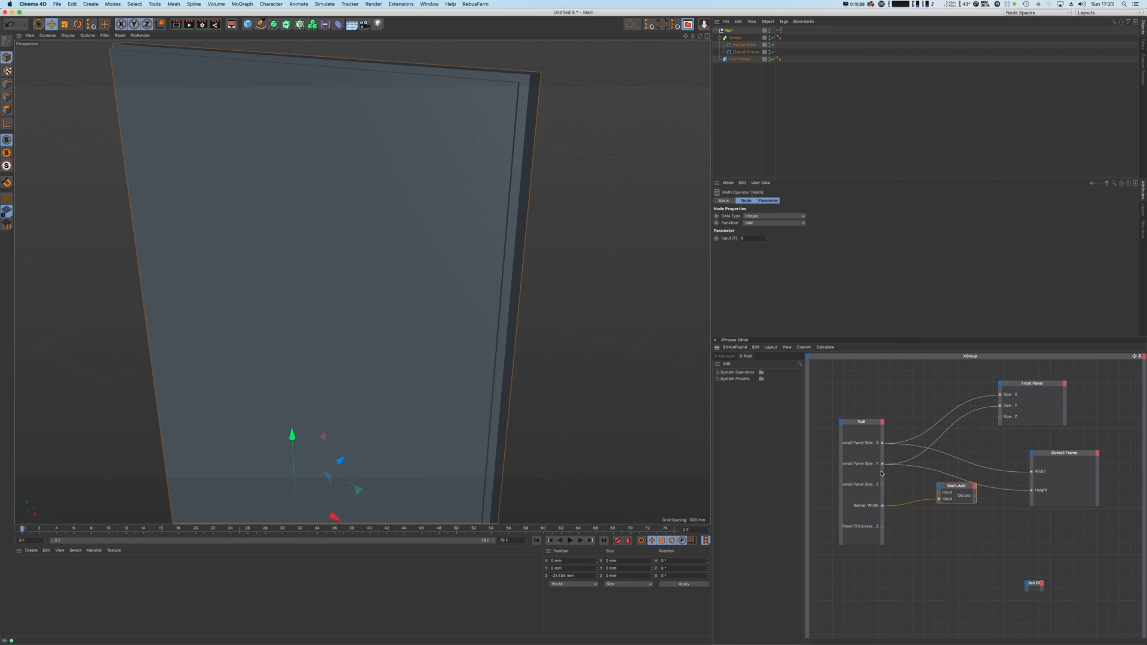
drag(883, 463, 934, 491)
drag(882, 463, 940, 493)
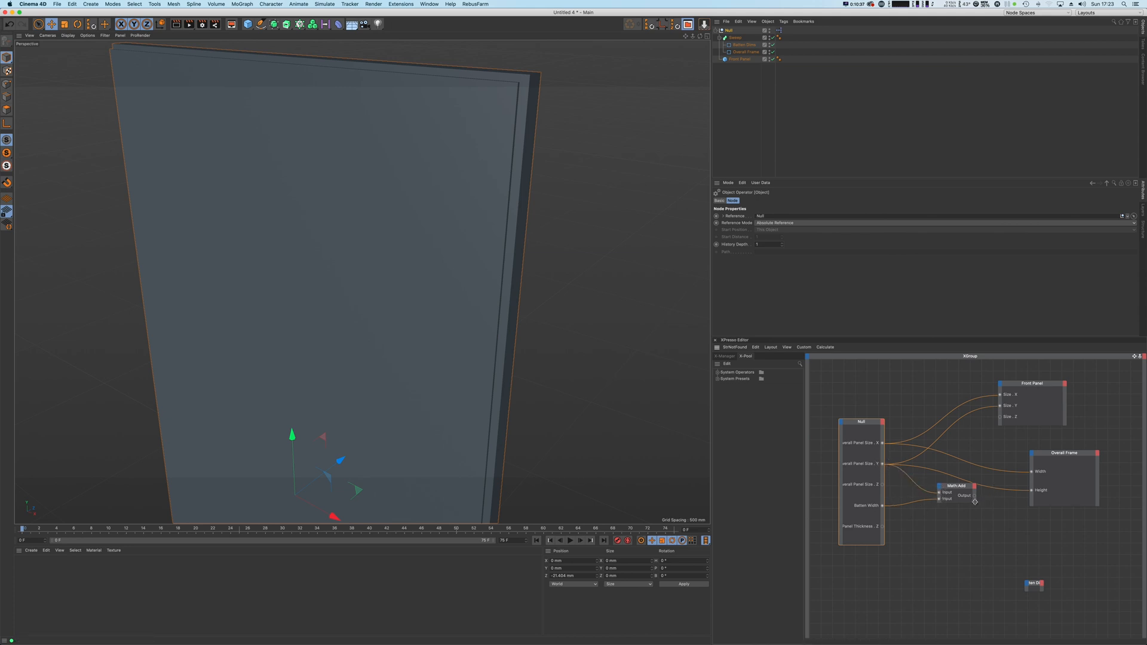
drag(980, 495, 1031, 492)
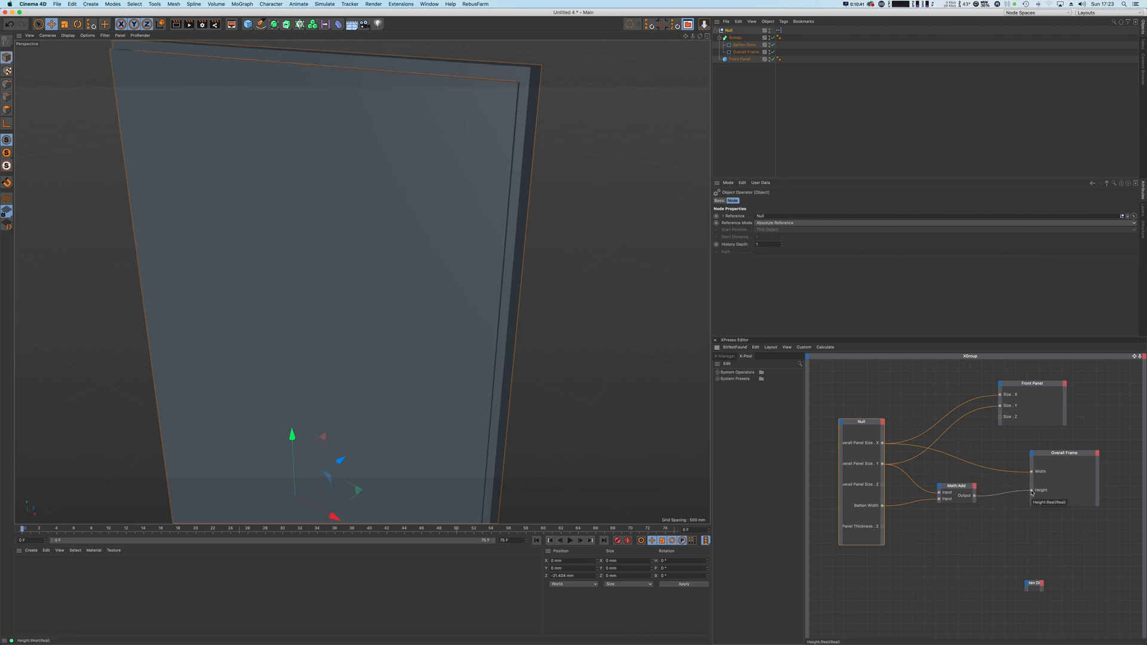
- Change the Math node's function to Subtract
click(952, 487)
click(753, 224)
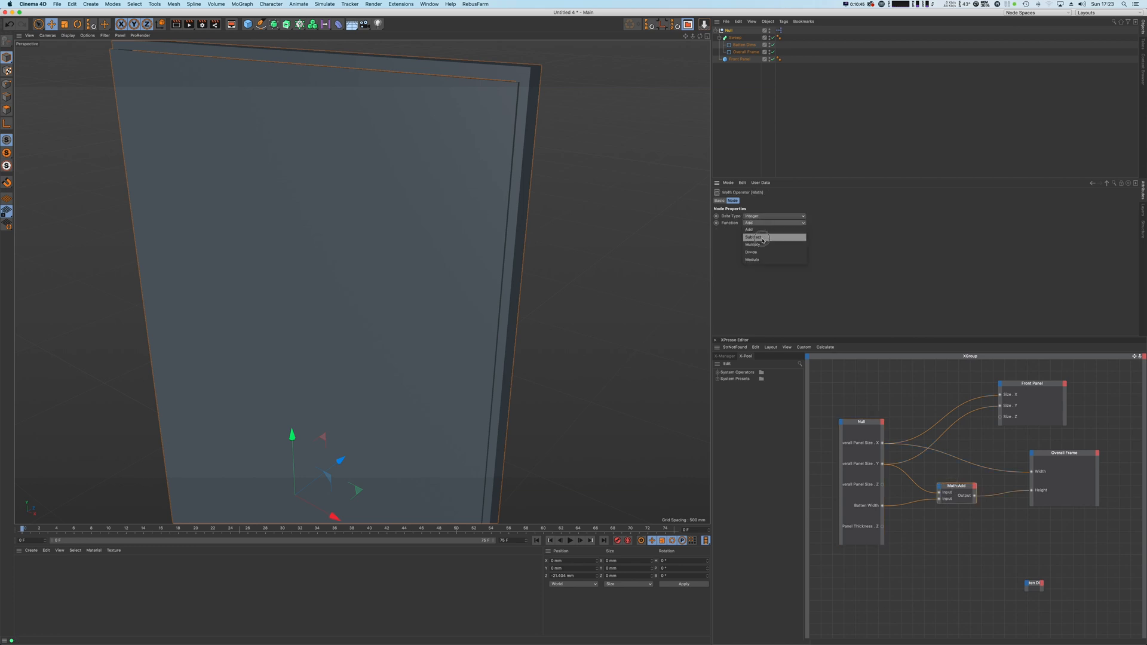
click(761, 238)
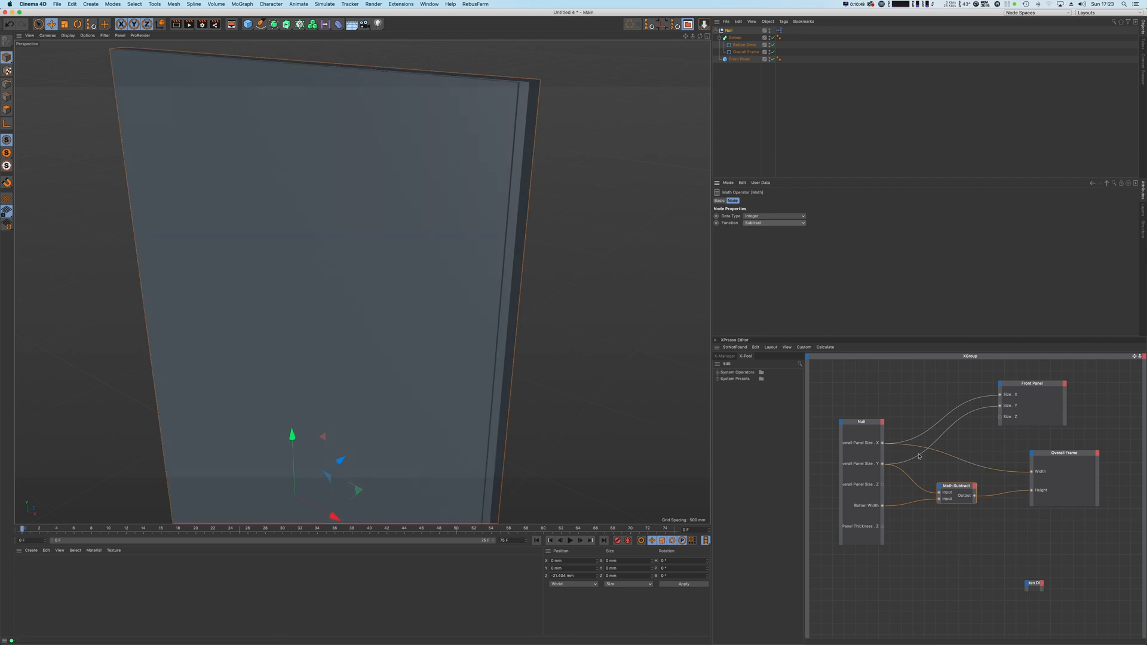
- Duplicate the Subtract node and route Overall Panel Size X minus Batten Width through the copy into Overall Frame's Width
drag(951, 488, 952, 446)
drag(958, 486, 961, 502)
drag(952, 439, 958, 458)
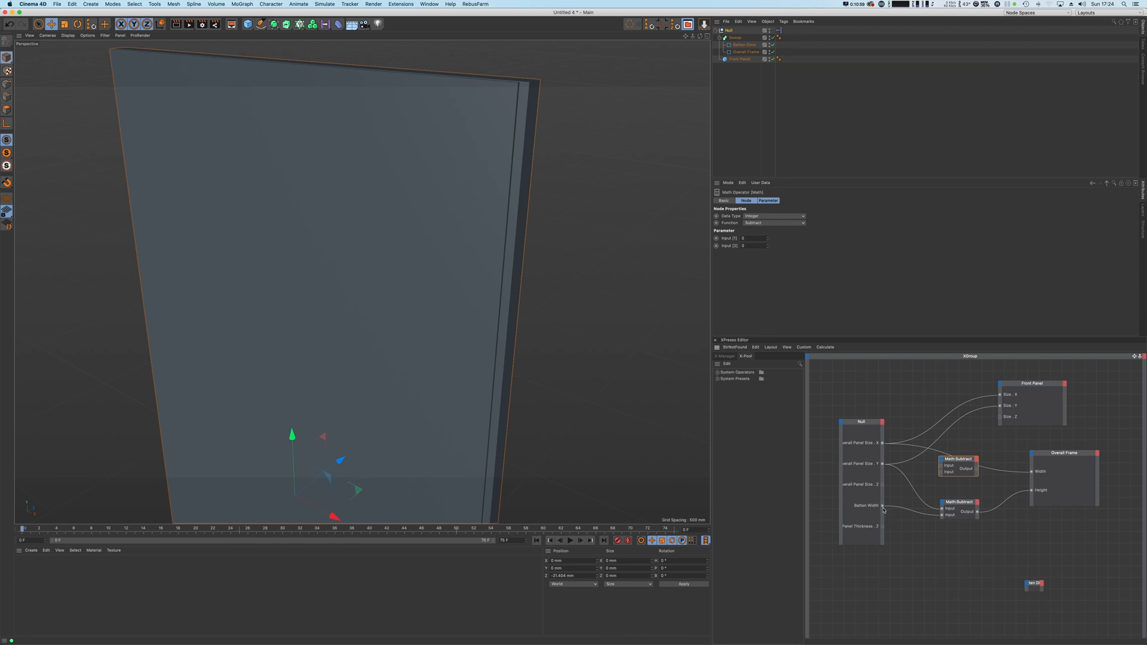
drag(883, 506, 941, 472)
drag(883, 445, 1032, 475)
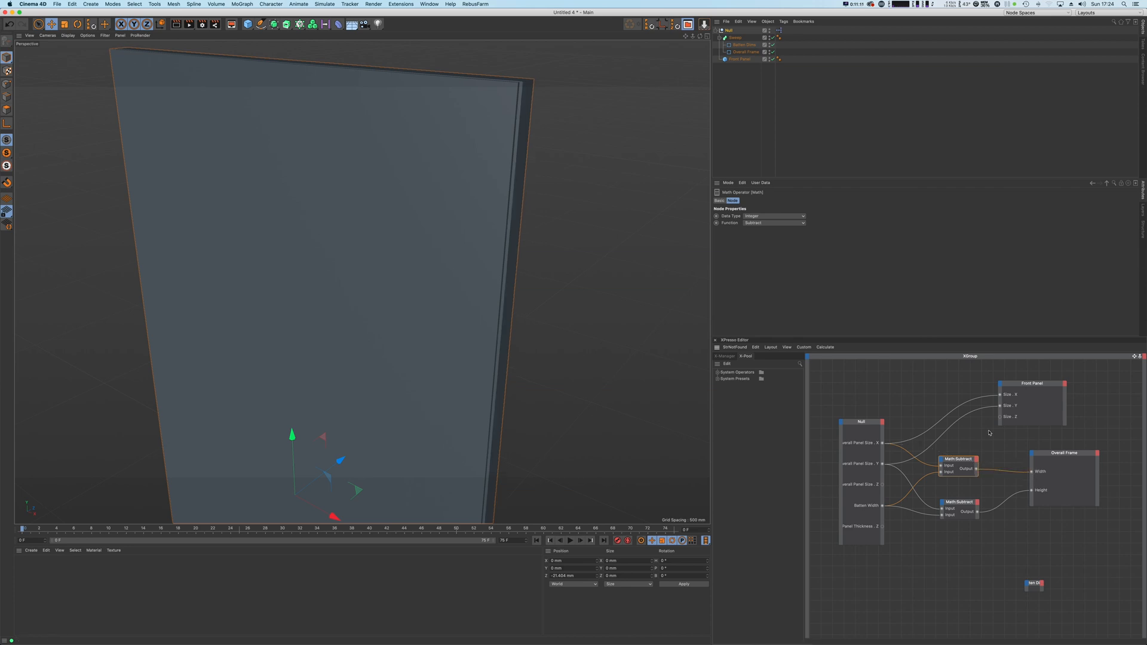
- Set the Front Panel's Z position to 0 mm
click(738, 59)
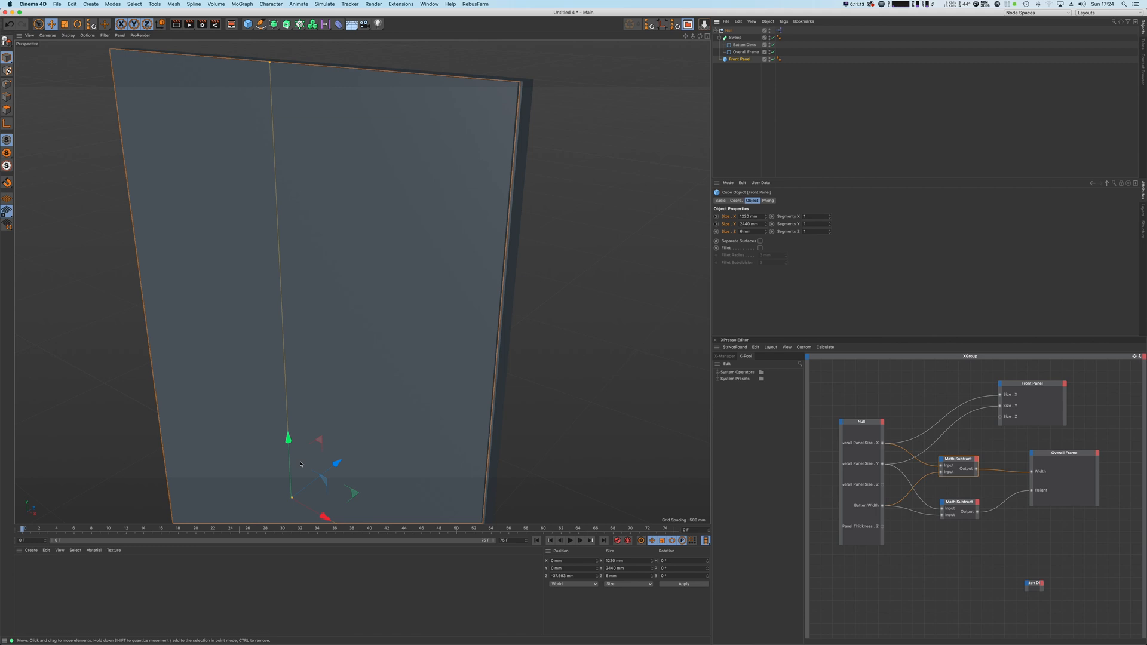
click(560, 576)
text(0)
key(Return)
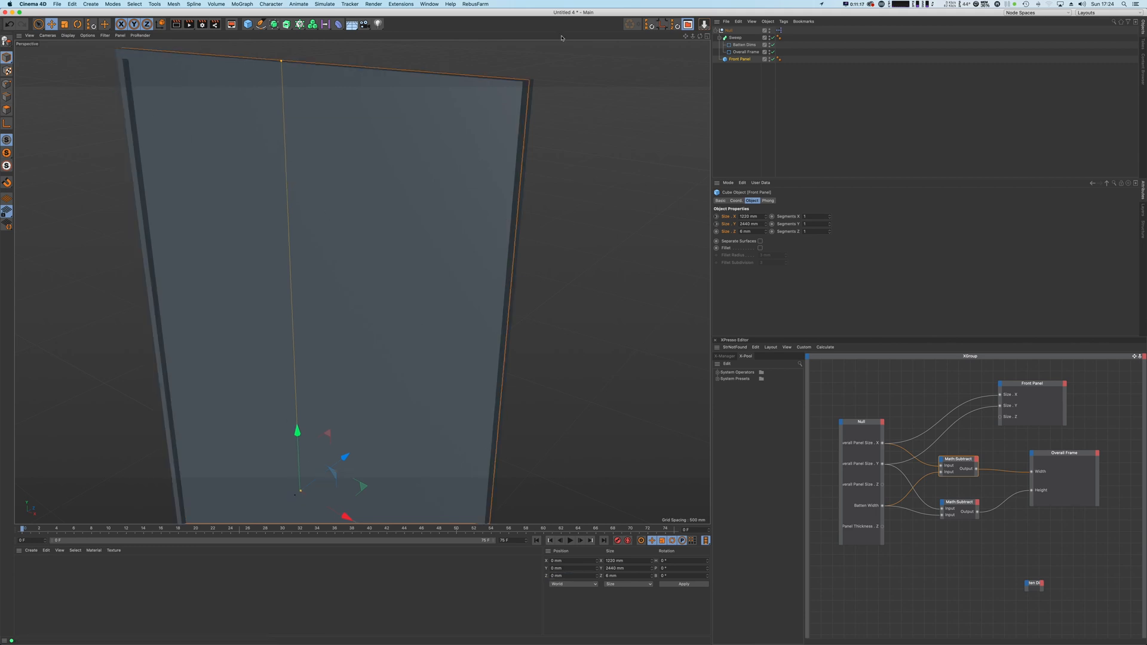
- Set the null's Overall Panel Size to 800 mm in X and 400 mm in Y
click(729, 29)
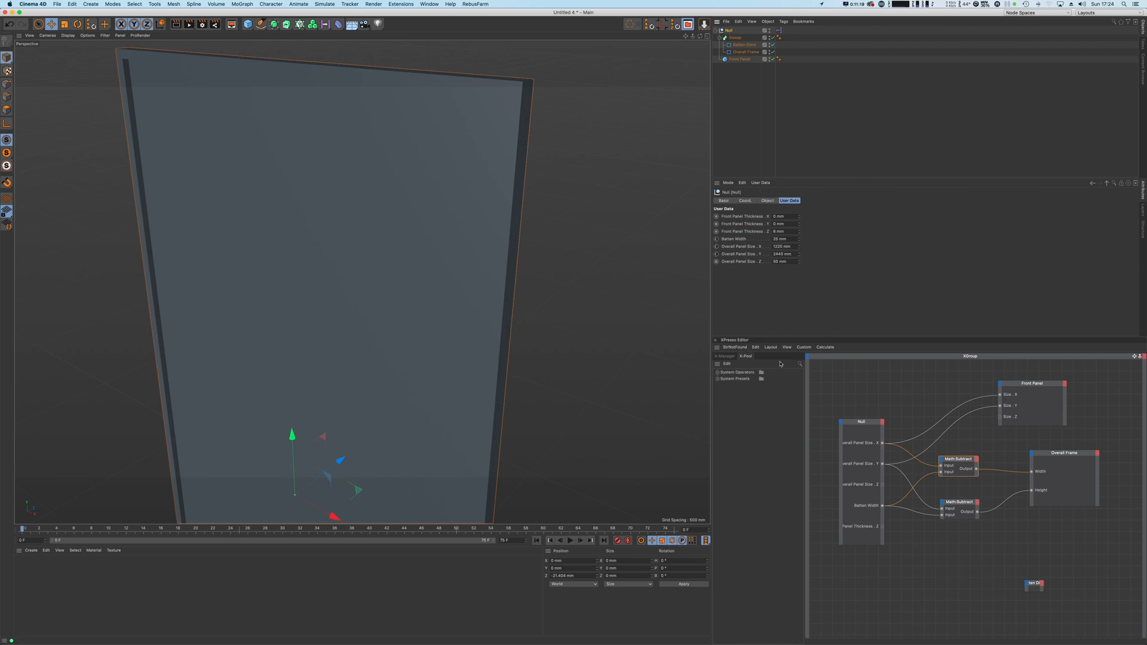
double_click(779, 246)
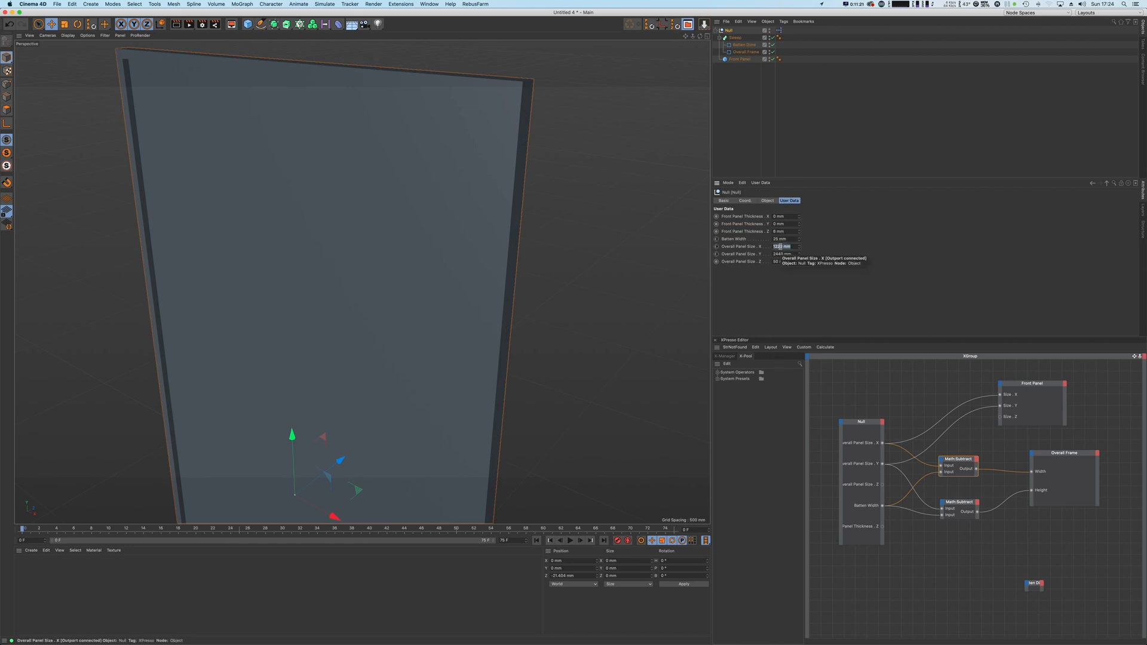
text(800)
key(Tab)
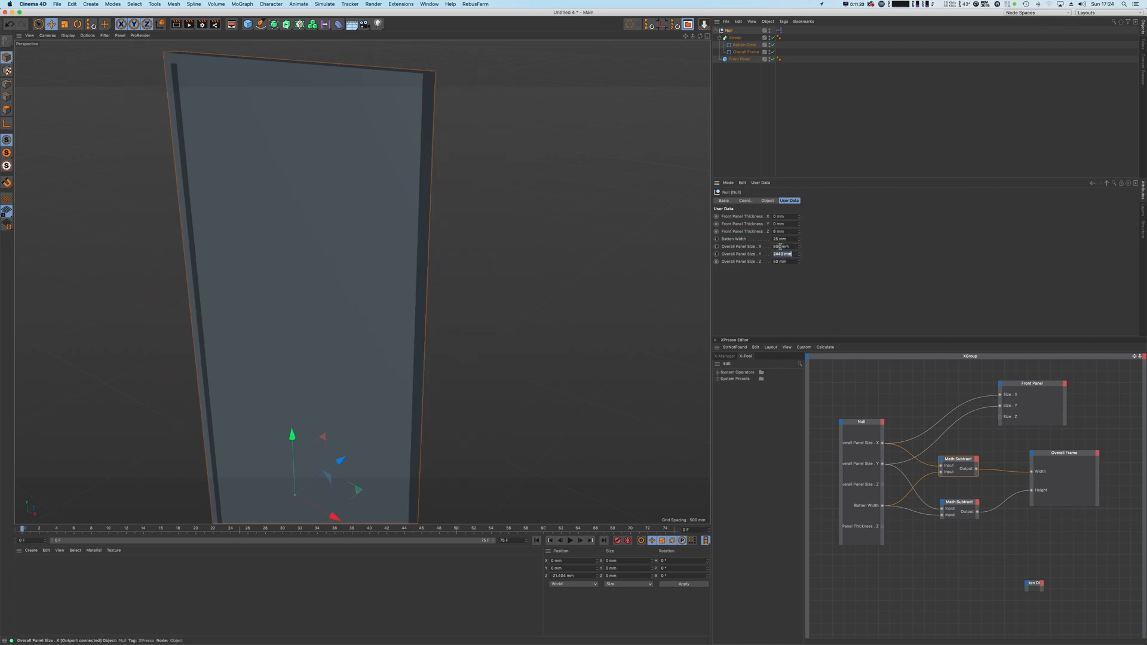
text(400)
key(Return)
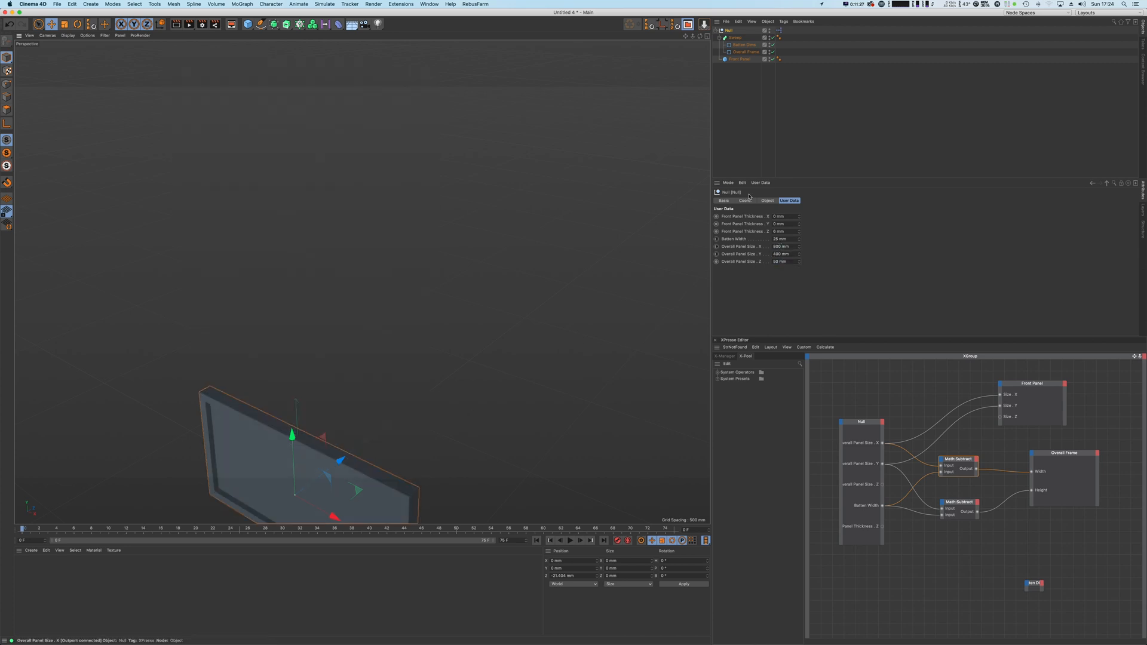
click(303, 506)
mouse_move(341, 454)
mouse_down()
mouse_move(332, 463)
mouse_move(343, 455)
mouse_up()
key(super+z)
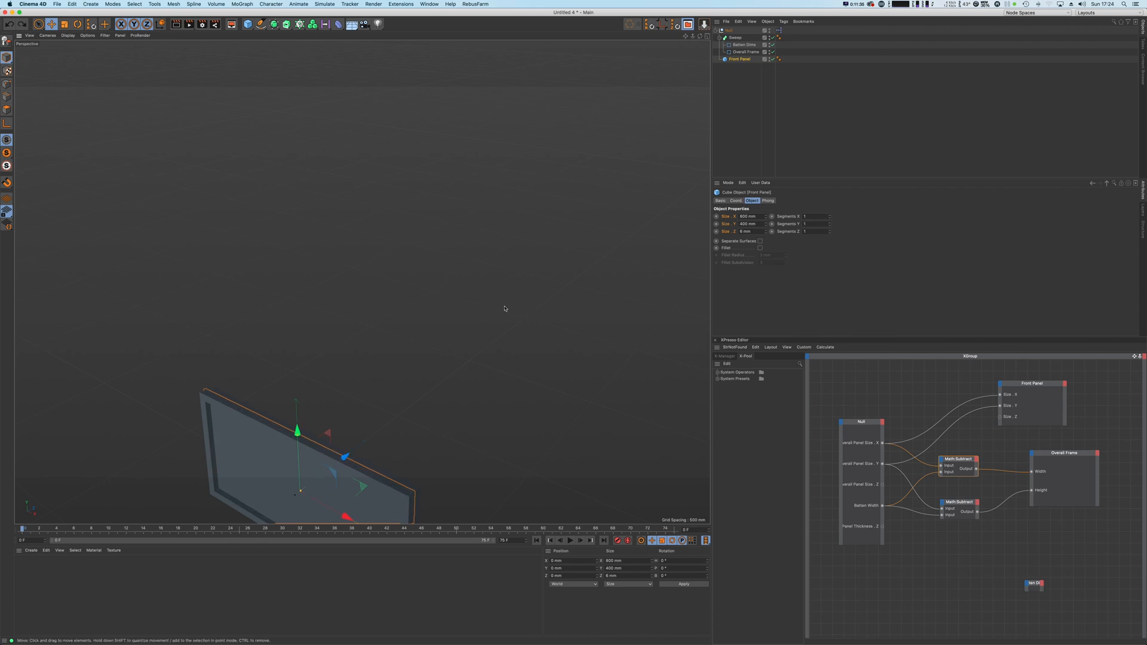
- Enlarge the Batten Dims node below Overall Frame and add Height and Width as its input ports
key(o)
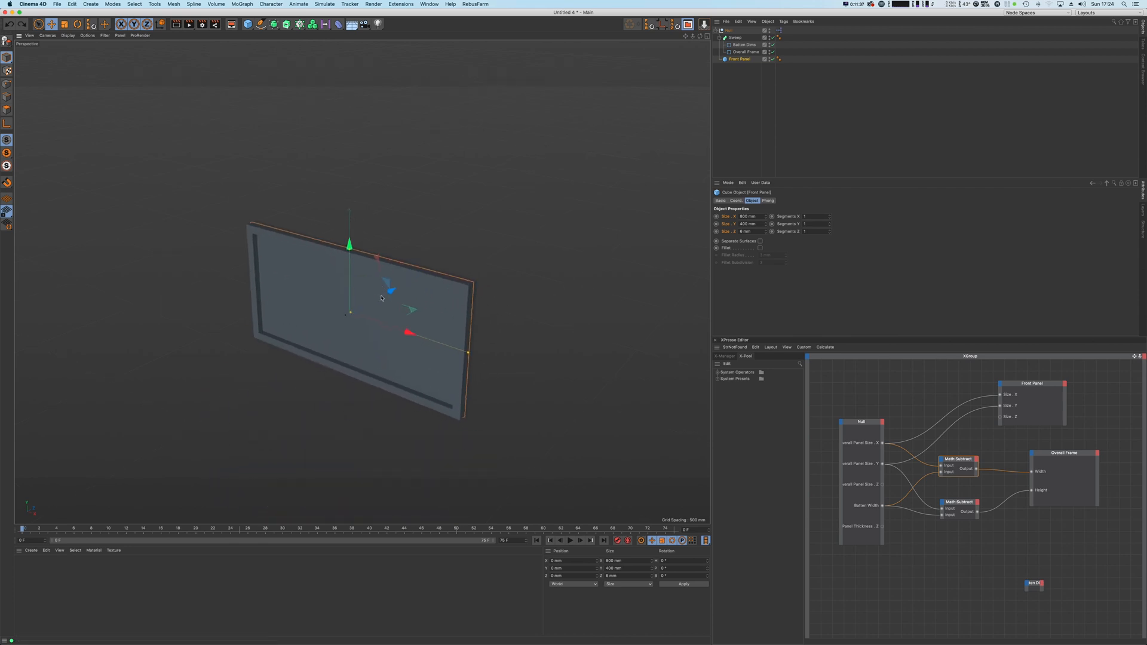
scroll(381, 298, up, 5)
alt+drag(371, 298, 459, 294)
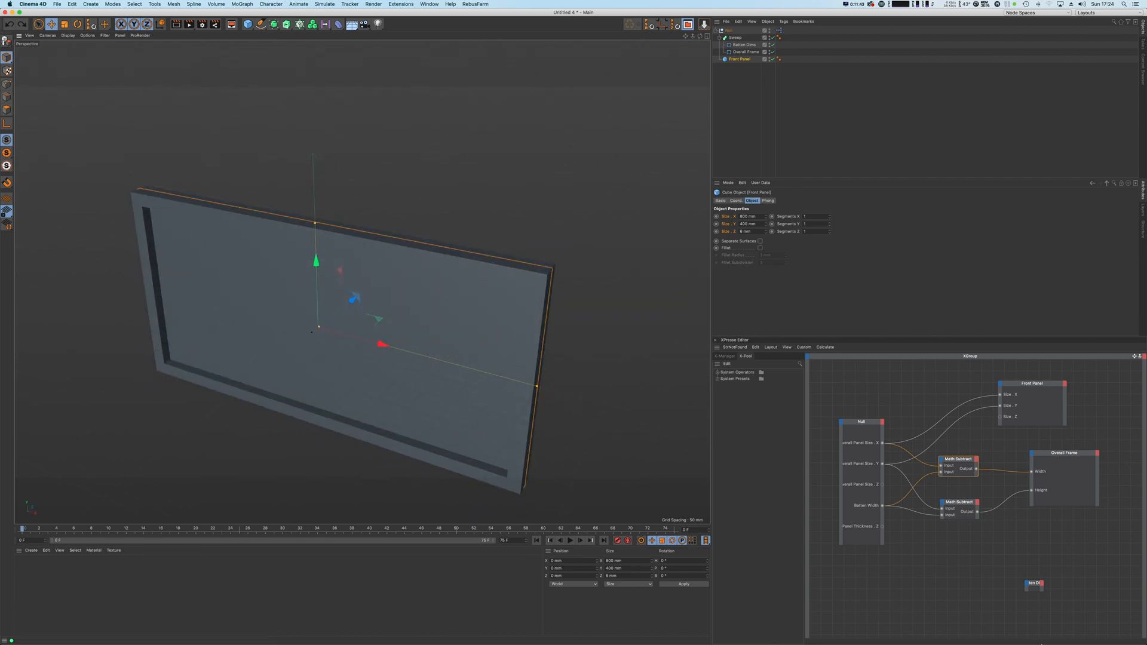
drag(1033, 584, 1103, 560)
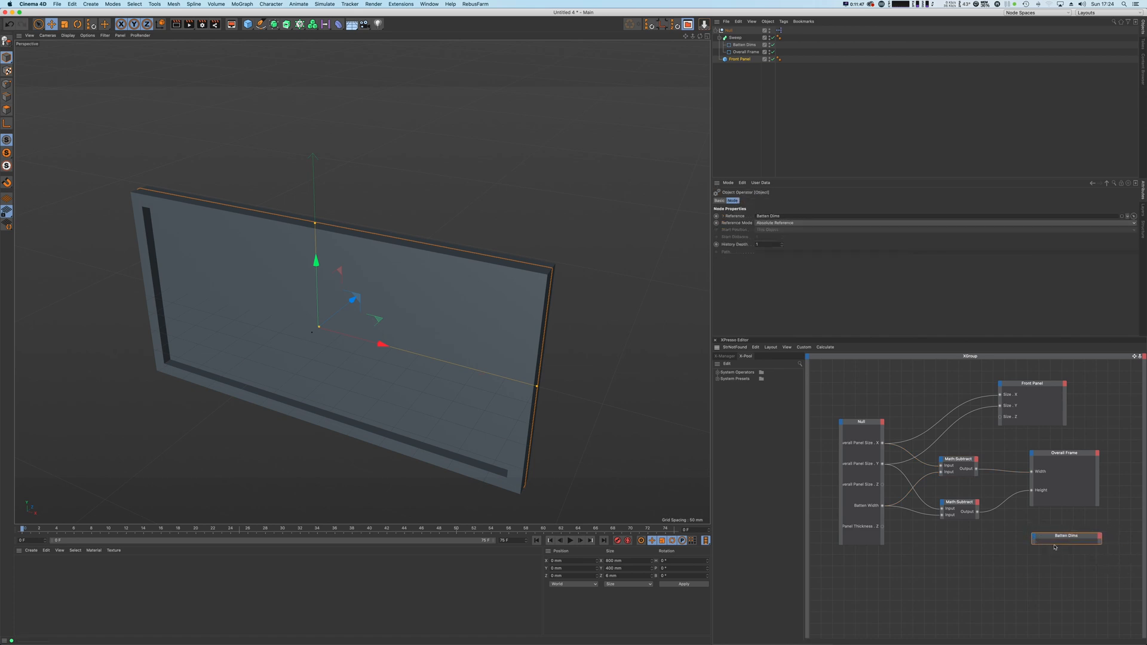
click(1034, 537)
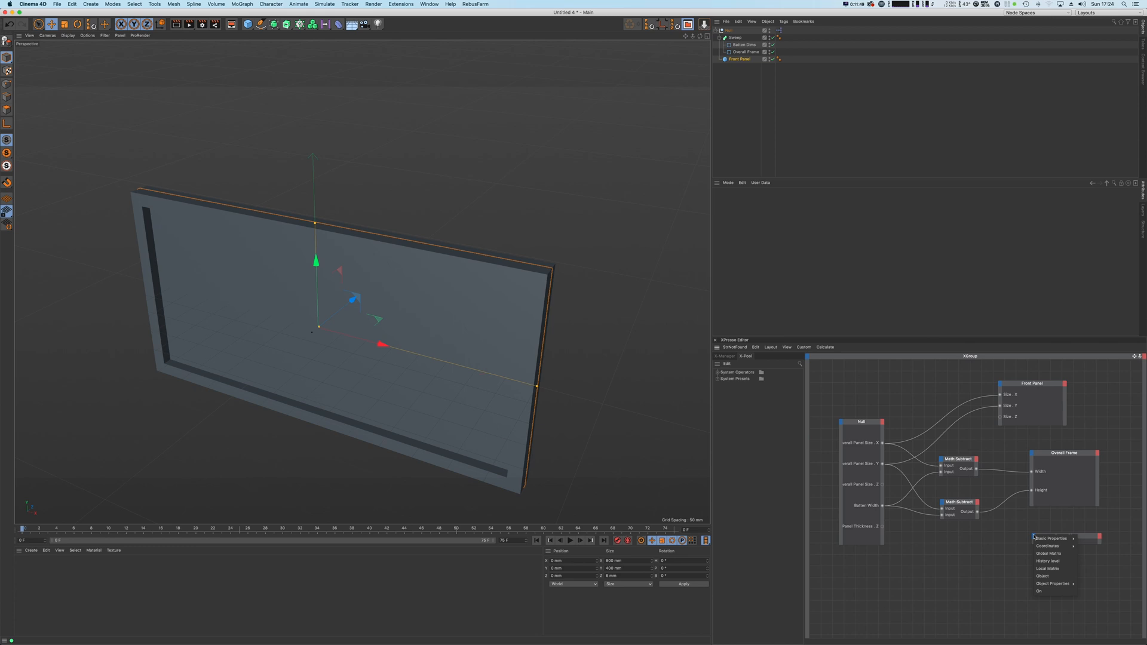
click(1083, 582)
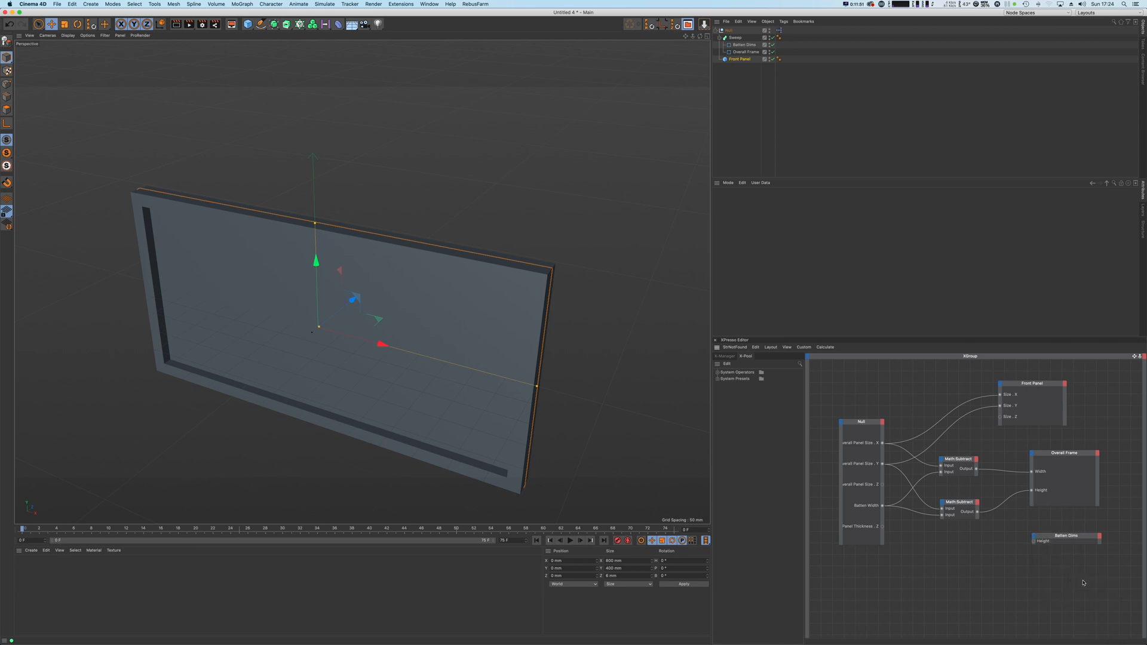
click(1033, 536)
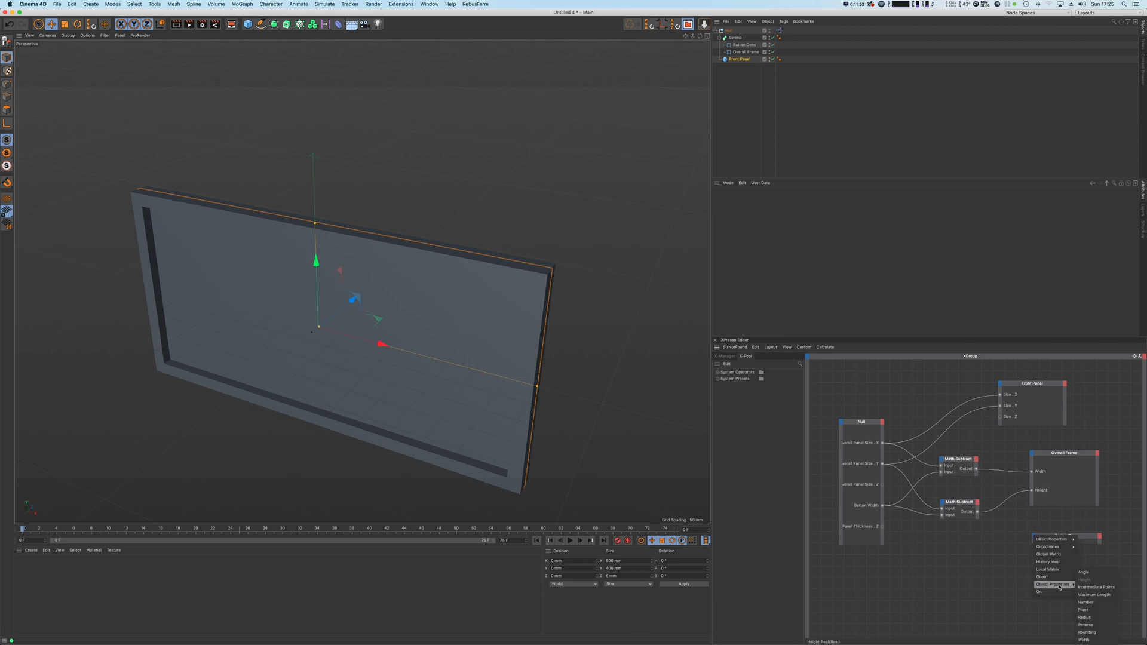
click(1084, 639)
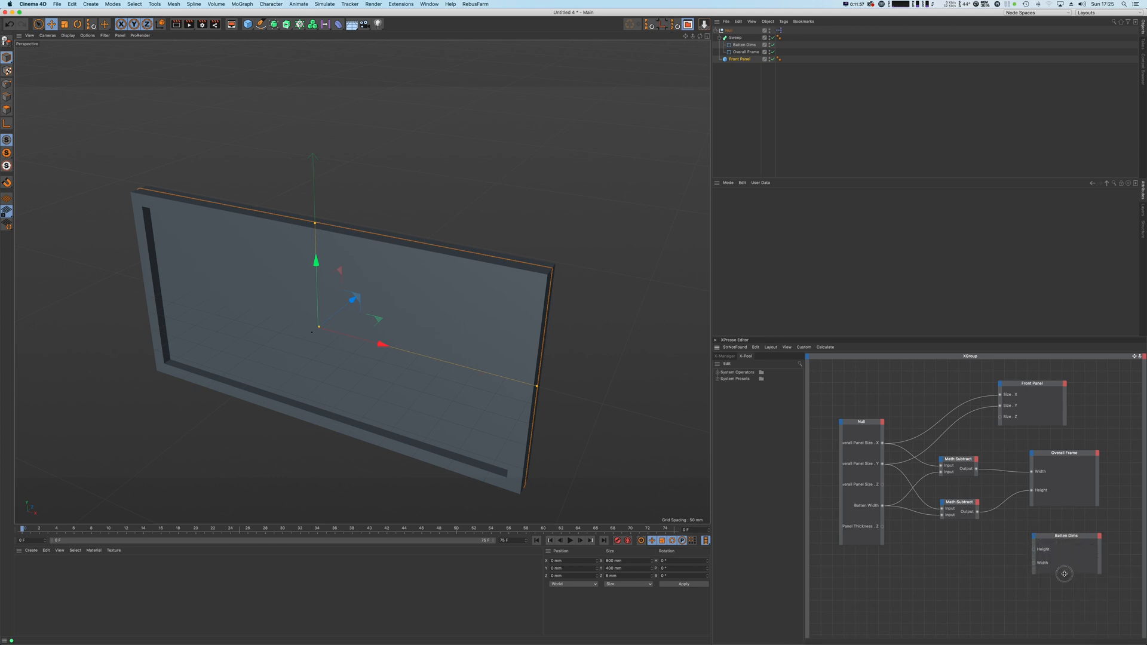
- Connect the null's Batten Width output to the Width input of Batten Dims
click(1049, 537)
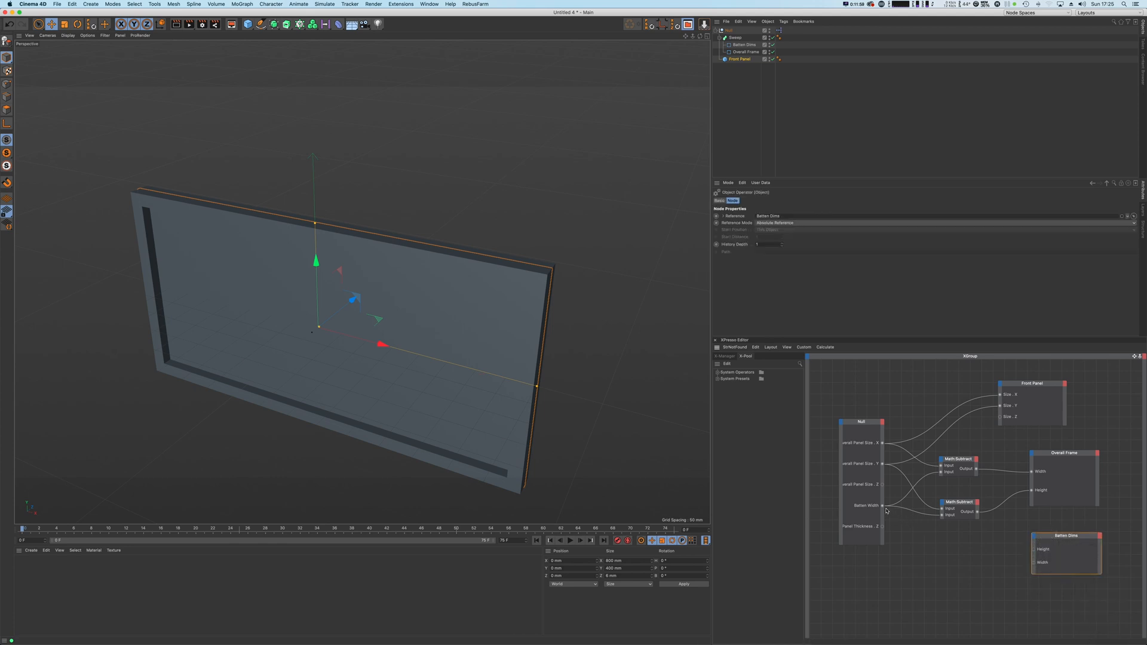
drag(882, 505, 1035, 565)
drag(1051, 537, 1051, 539)
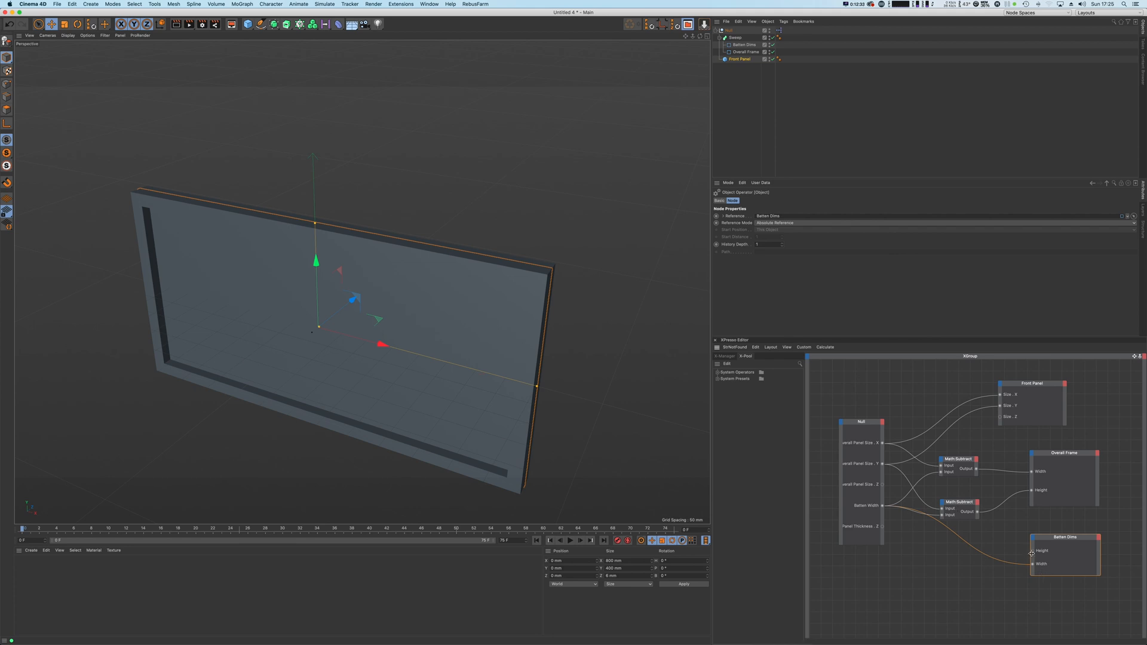
- Duplicate the Subtract node and route Overall Panel Size Z minus Front Panel Thickness Z through it into Batten Dims' Height
drag(963, 499, 959, 552)
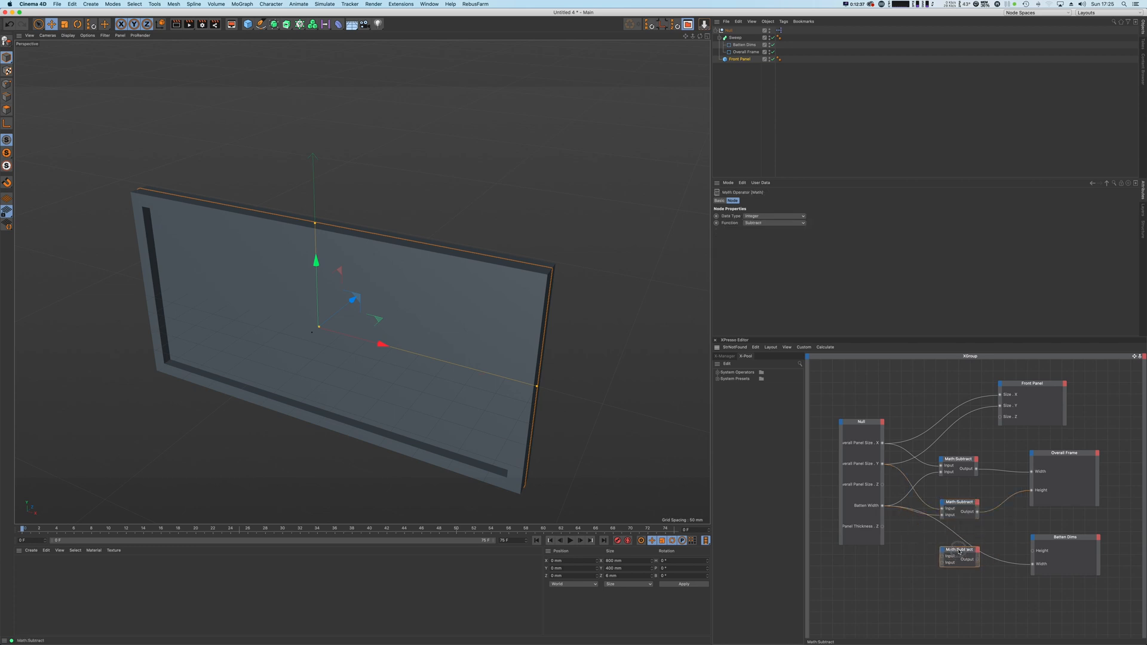
drag(882, 526, 941, 563)
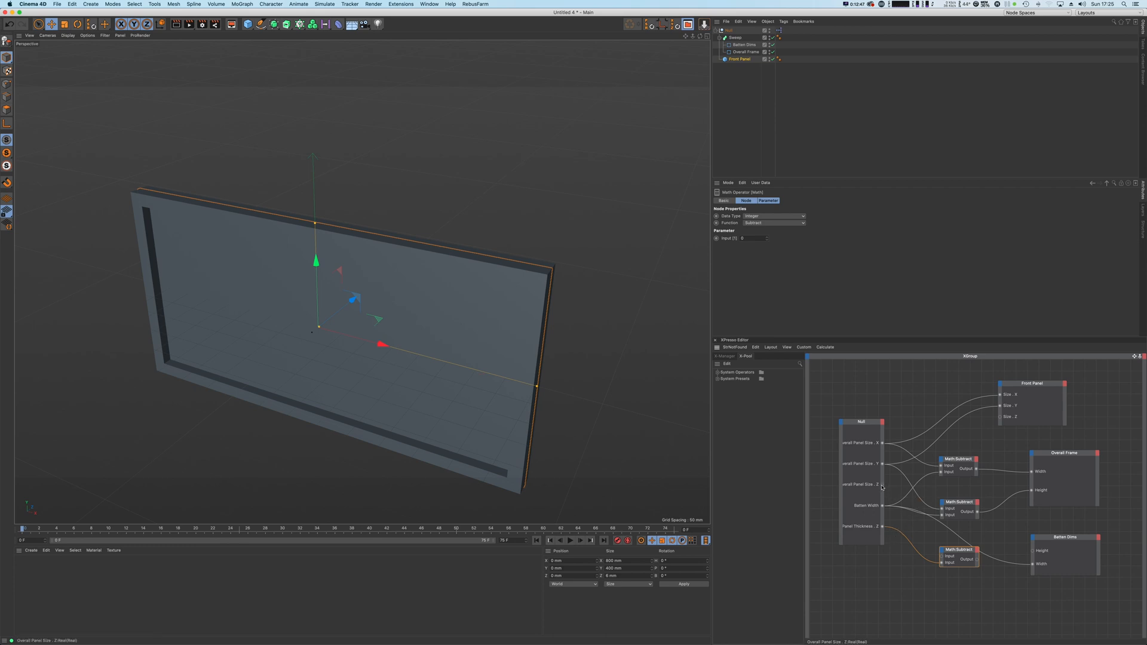
drag(882, 484, 1033, 552)
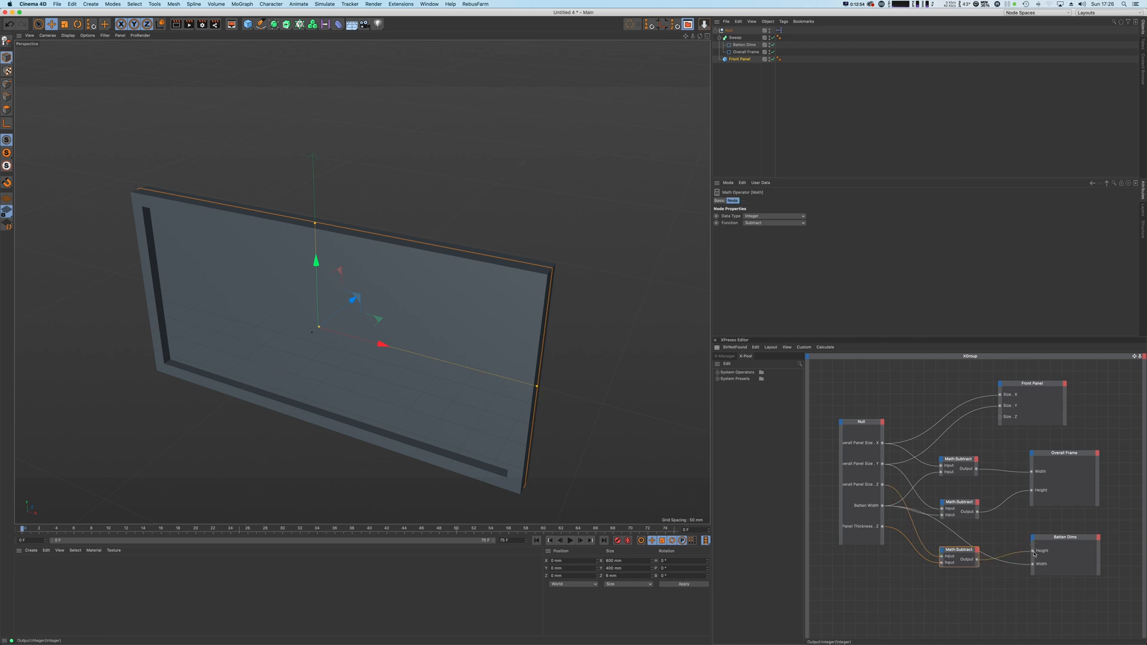
- Set the null's Overall Panel Size Z to 100 mm
click(729, 30)
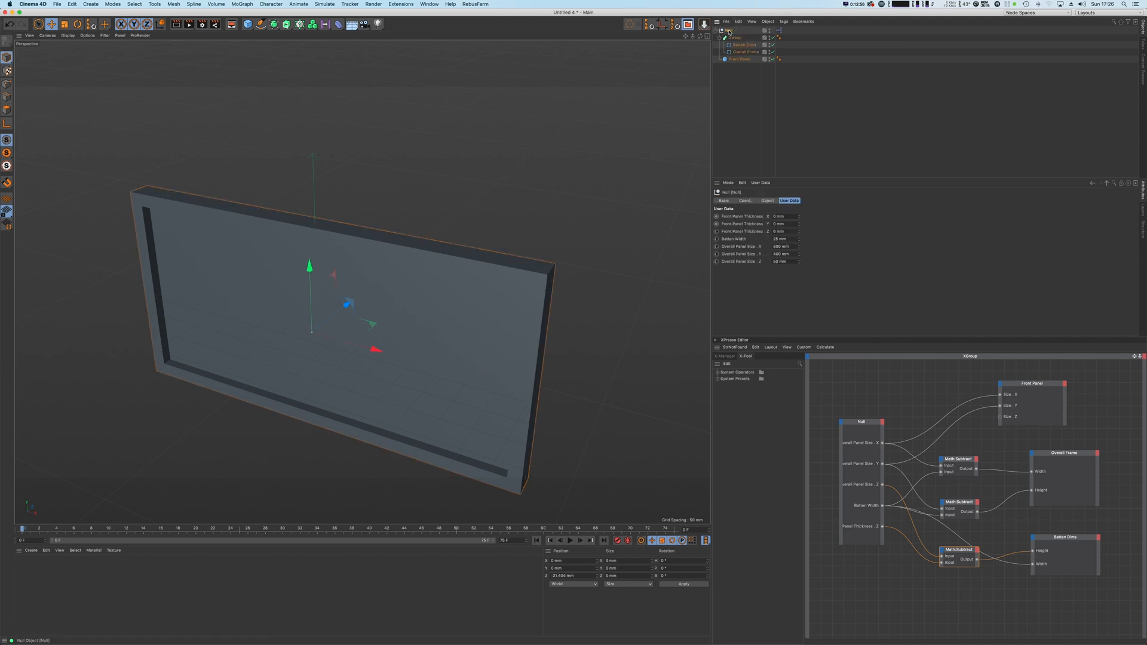
double_click(776, 262)
text(100)
key(Return)
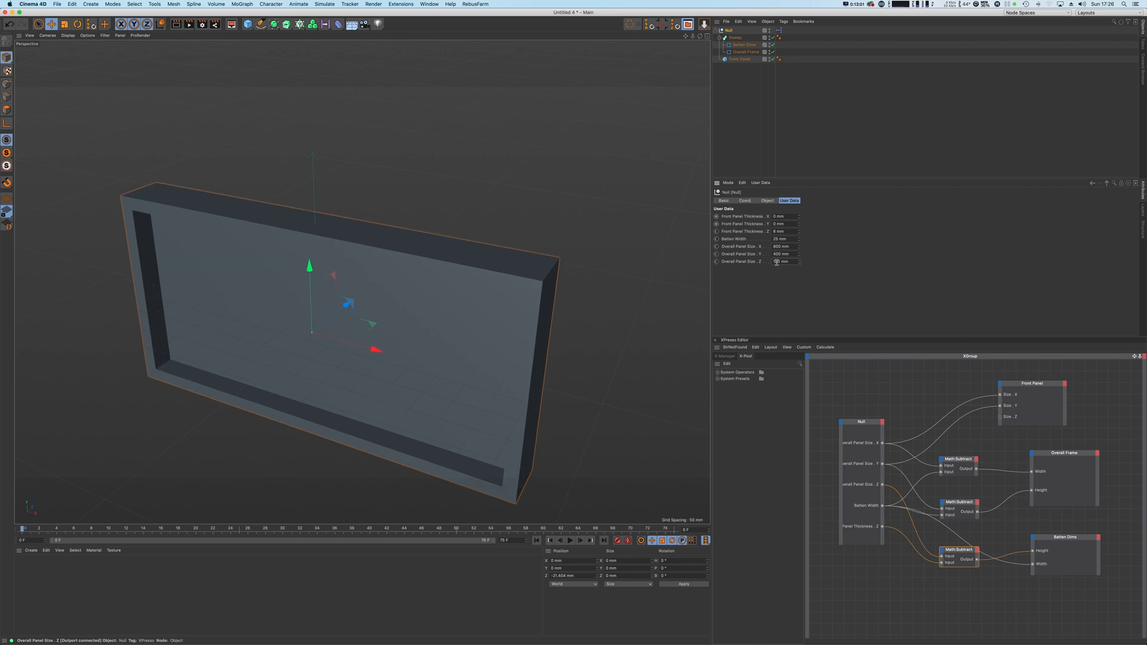
- Set the null's Front Panel Thickness Z to 20 mm and check the Batten Dims rectangle's height
click(740, 53)
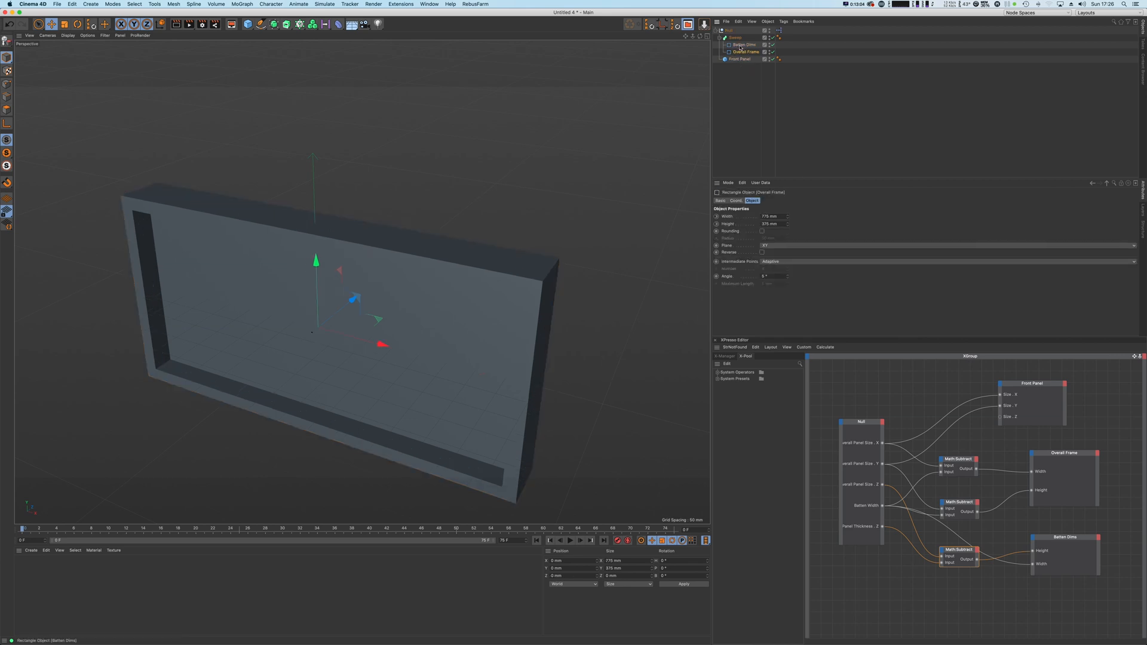
click(741, 44)
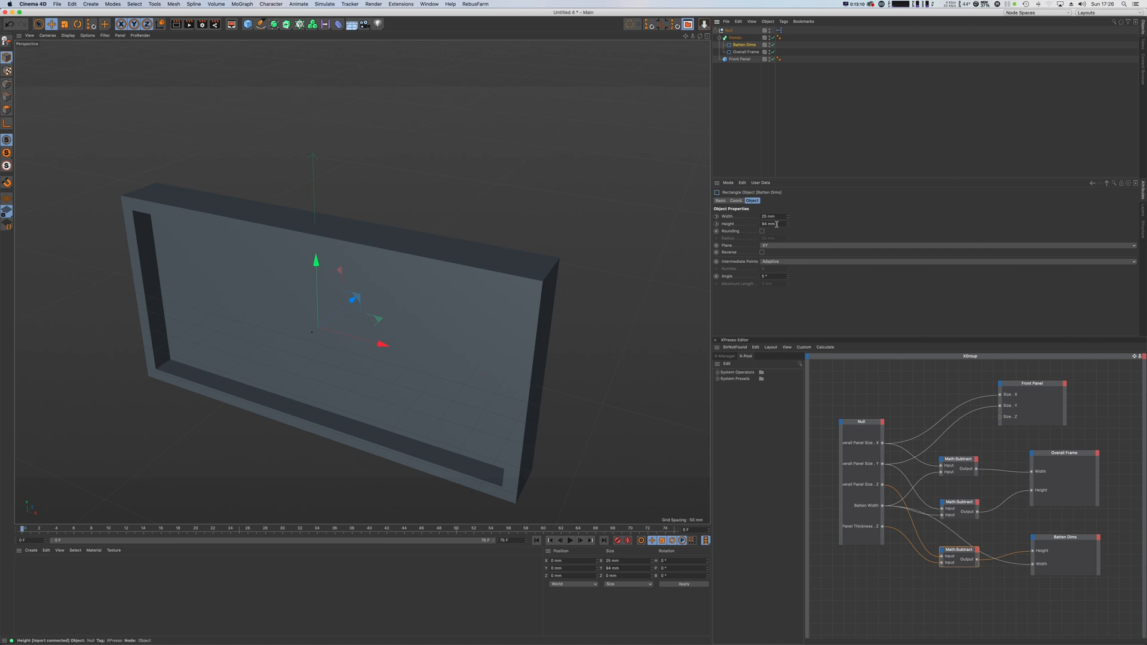
click(729, 30)
click(775, 232)
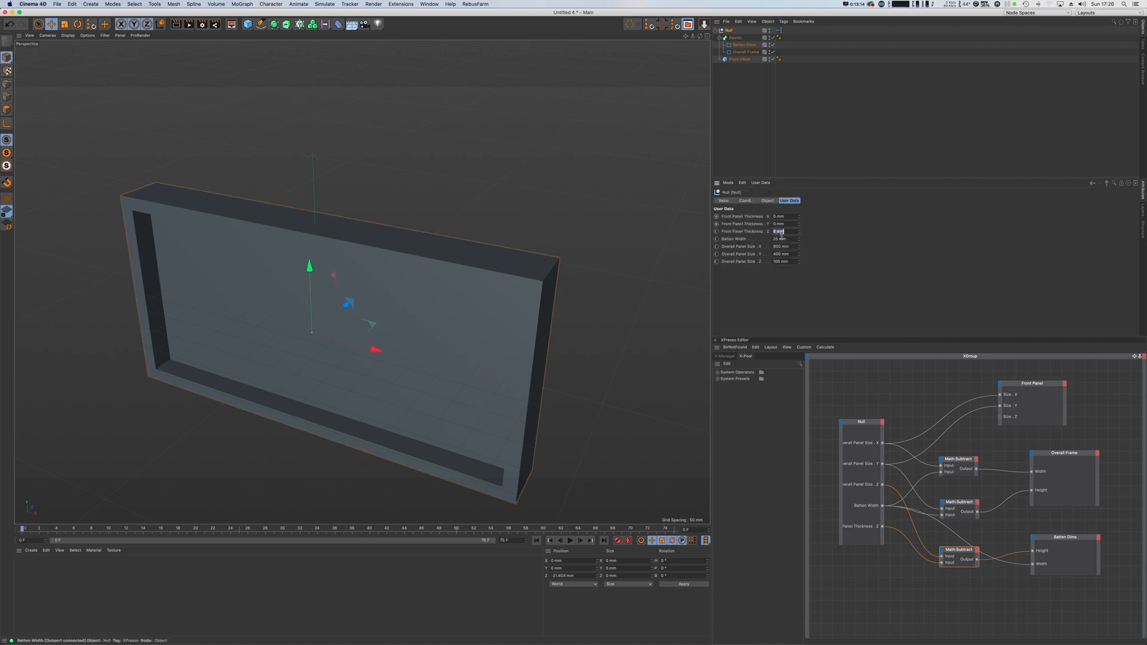
text(20)
key(Return)
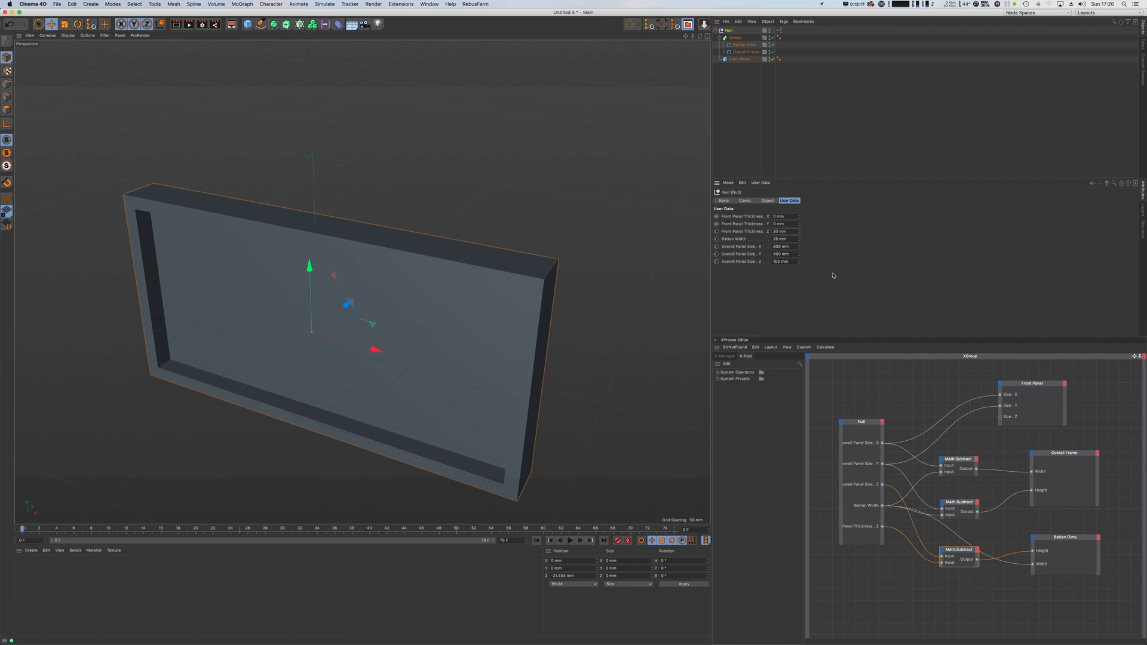
click(743, 45)
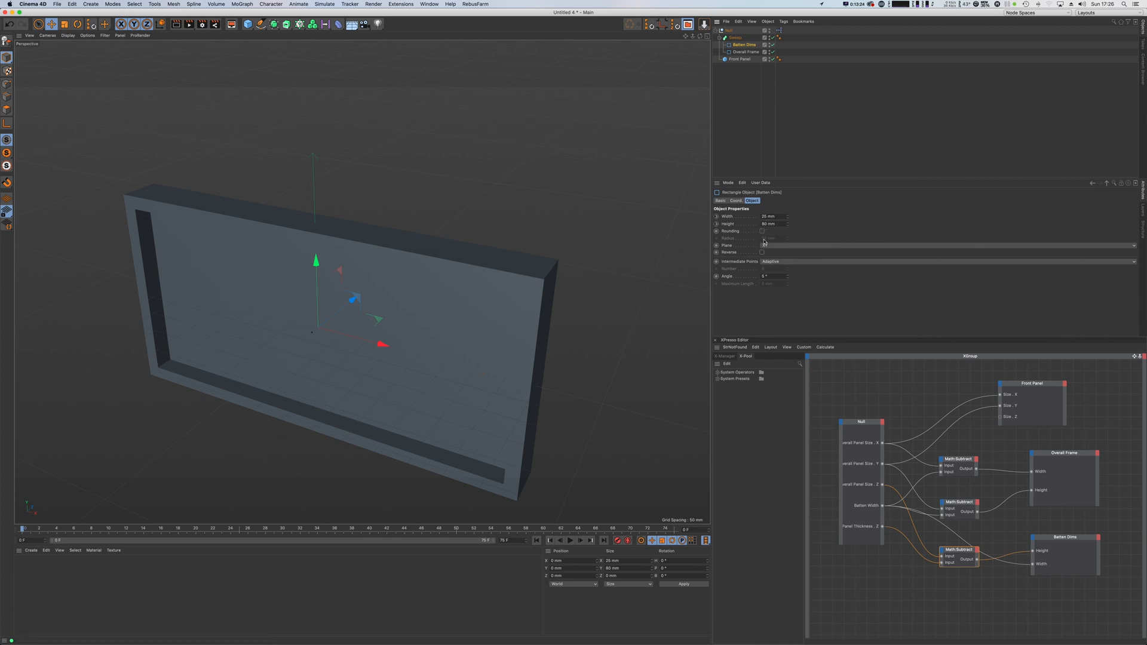
- Set the null's Overall Panel Size Z to 50 mm
click(729, 30)
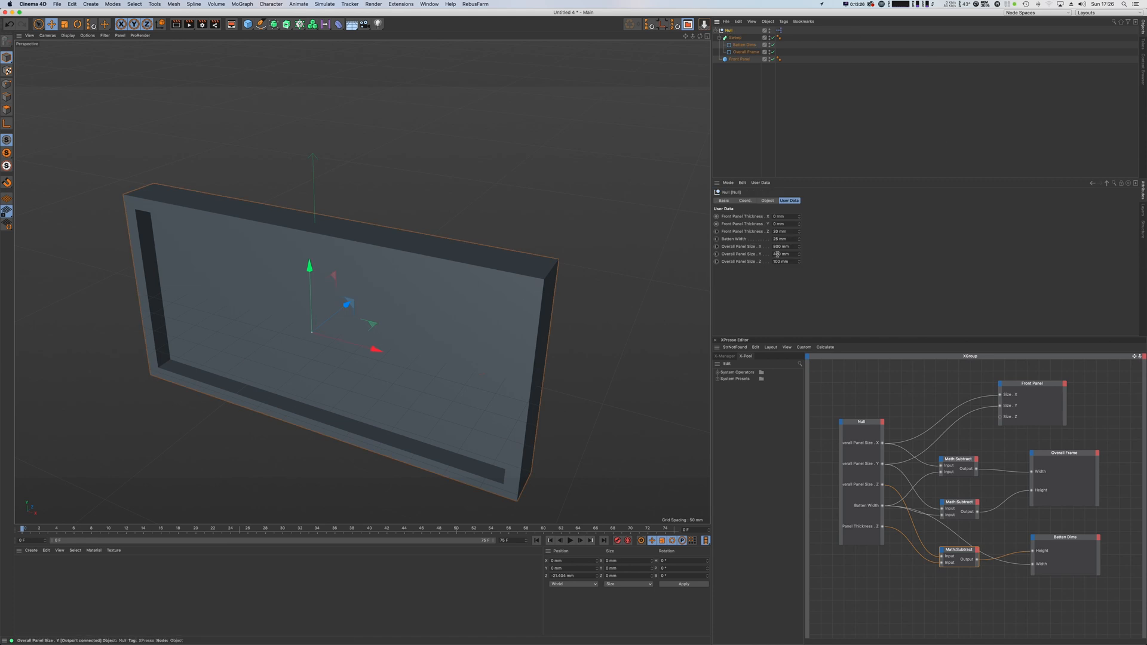
click(780, 261)
text(50)
key(Return)
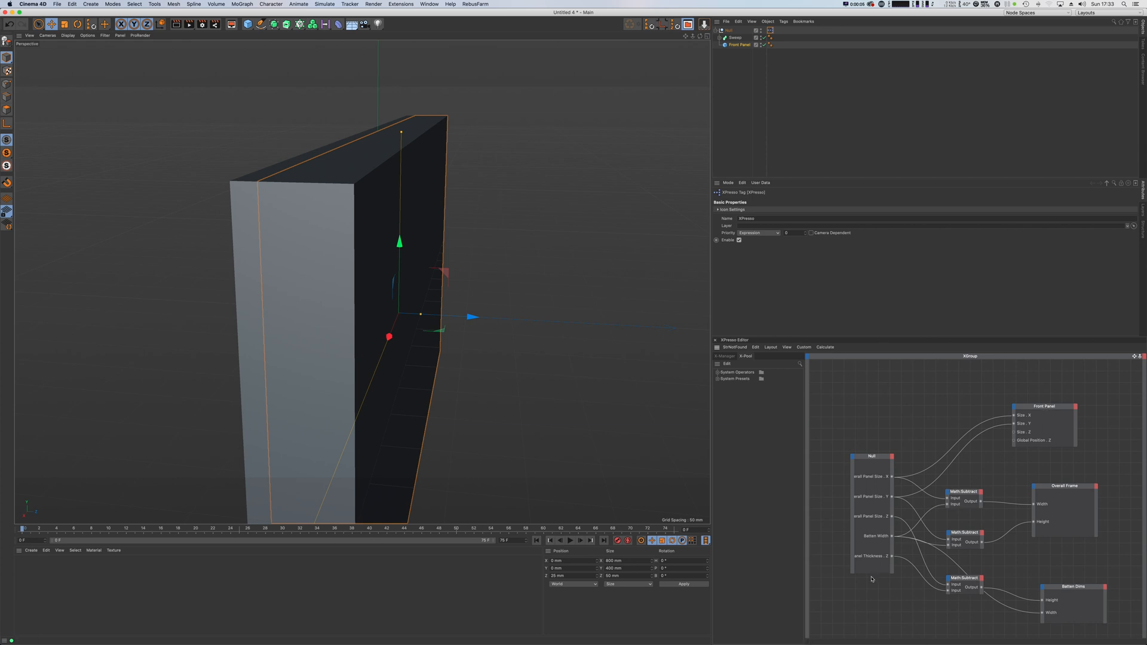
- Connect the null's Front Panel Thickness Z to the Front Panel node's Size Z input and set the Front Panel's Z position to 0 mm
drag(892, 557, 1016, 433)
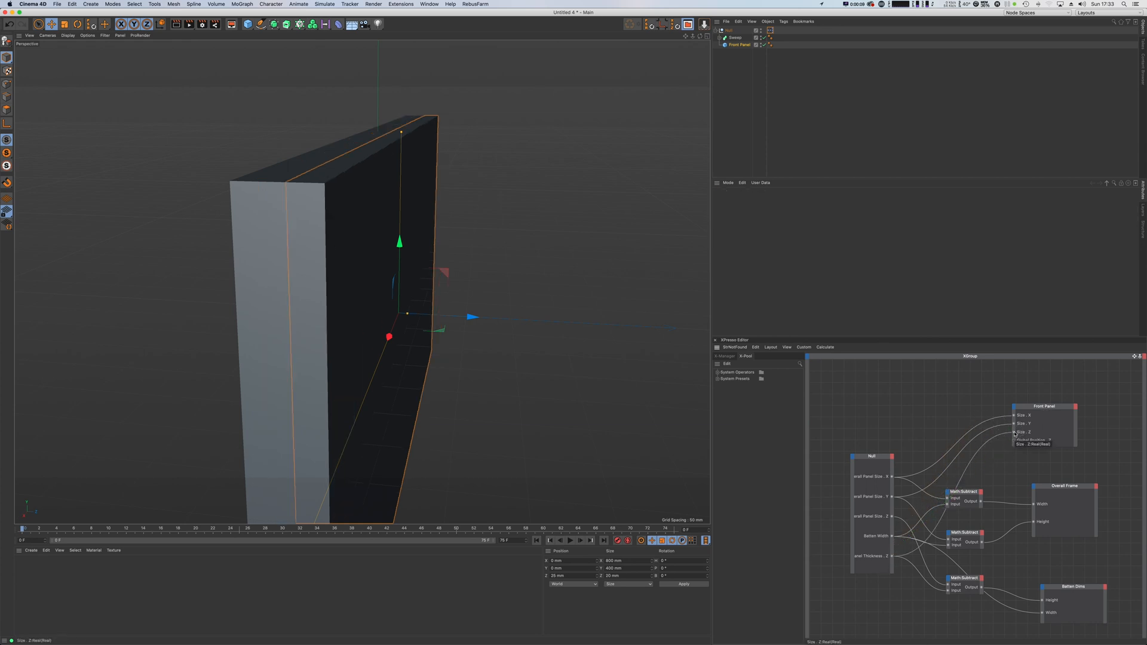
click(739, 44)
click(553, 576)
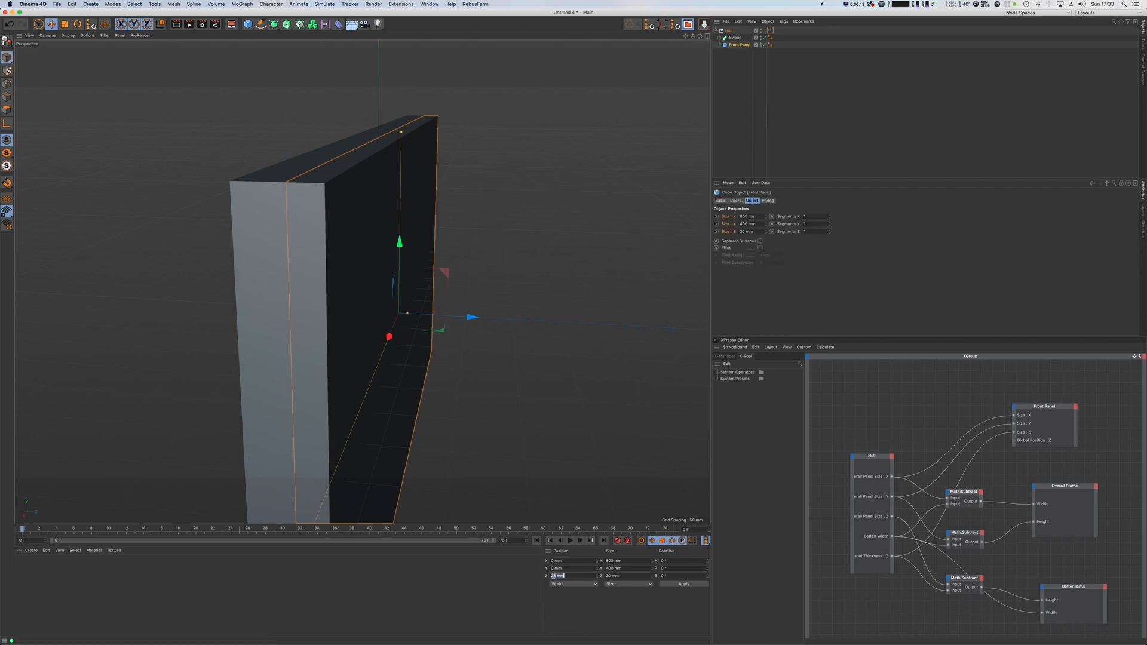
text(0)
key(Return)
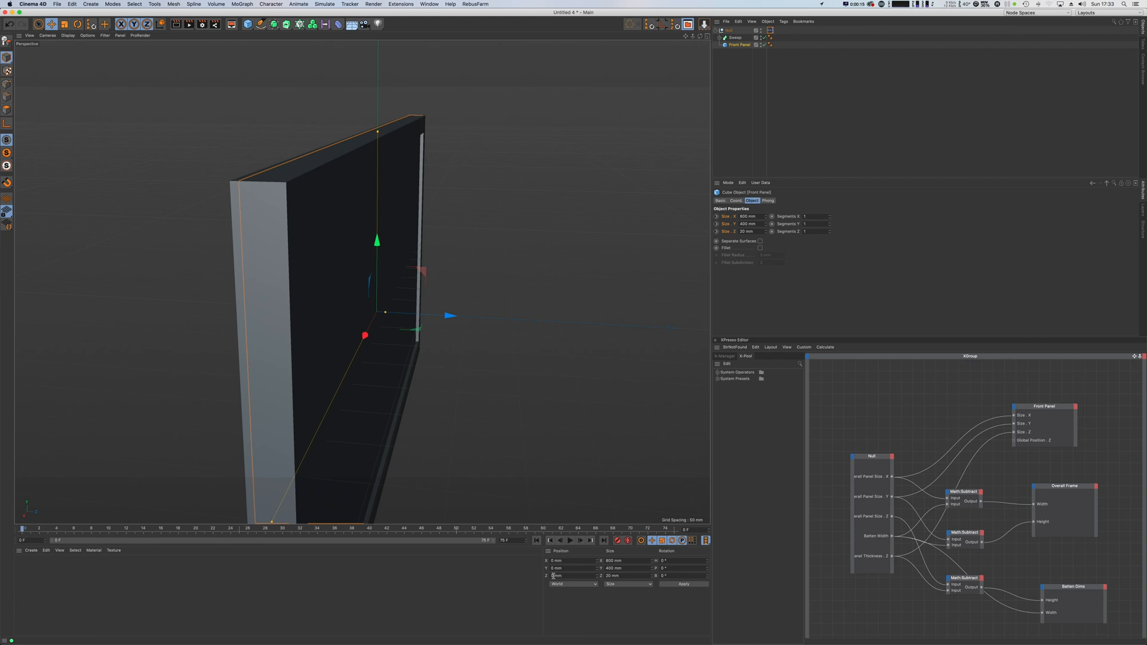
- Add a Math node beside the Front Panel node, set its function to Divide and its second input to 2
click(727, 31)
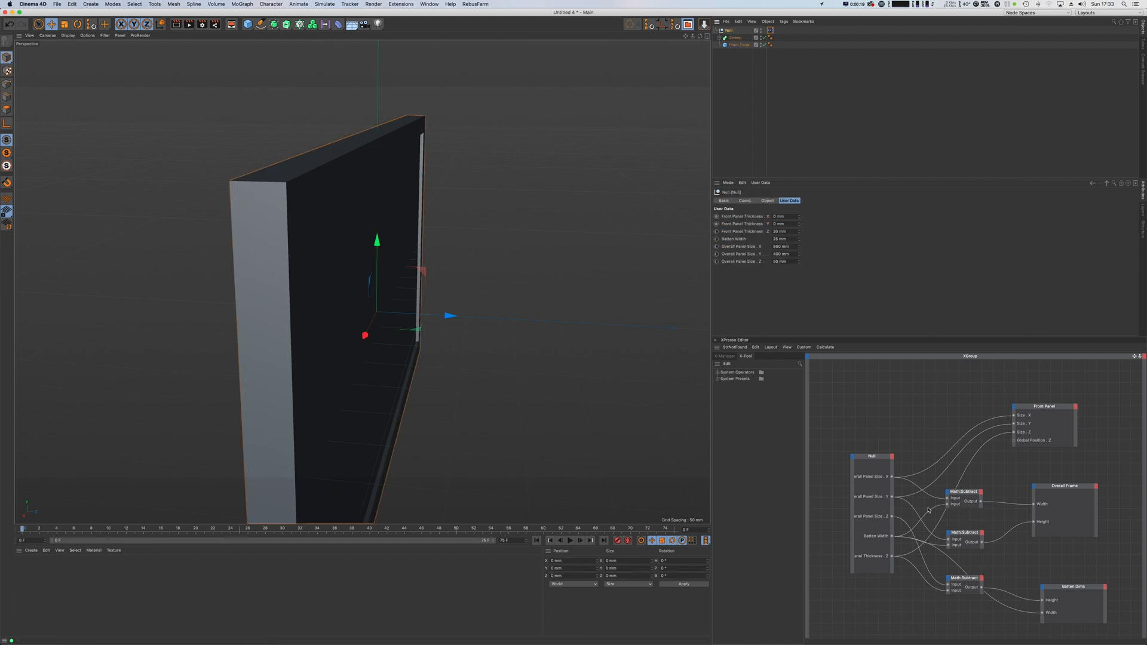
drag(958, 494, 957, 498)
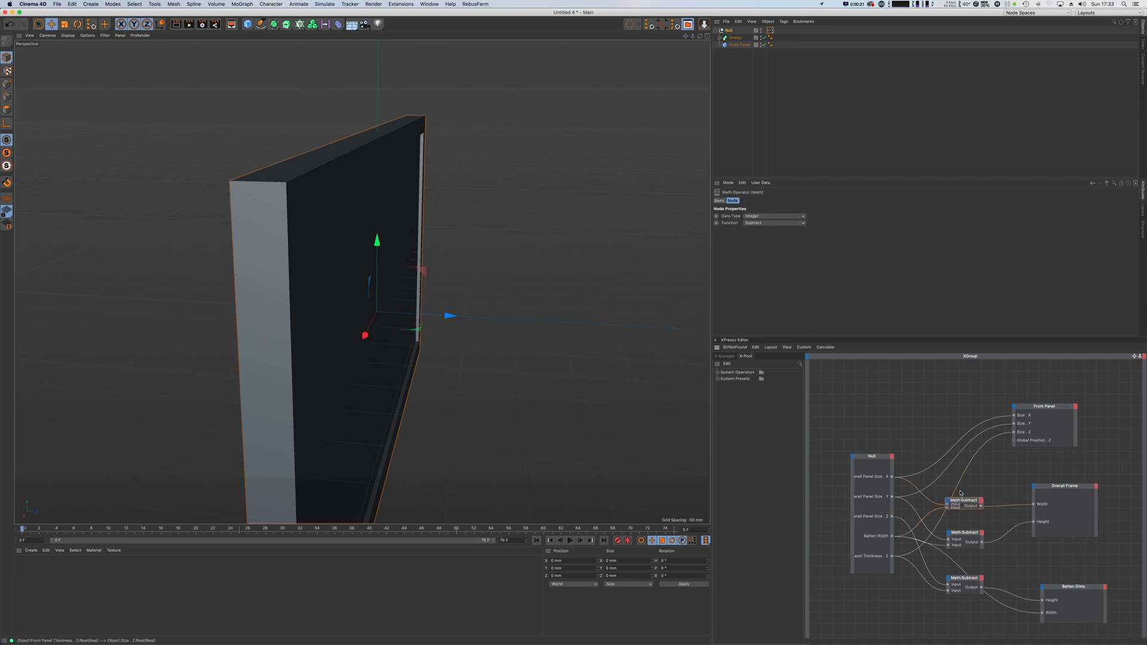
right_click(953, 411)
mouse_move(972, 412)
mouse_move(1015, 412)
mouse_move(1049, 434)
click(1081, 517)
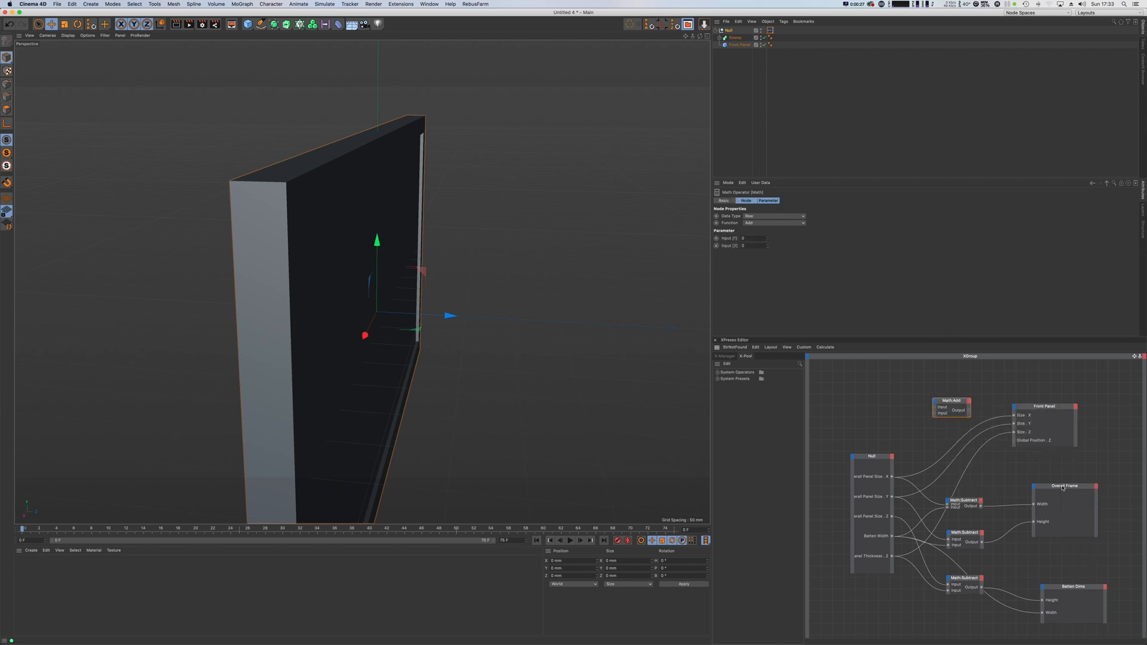
click(776, 225)
click(754, 256)
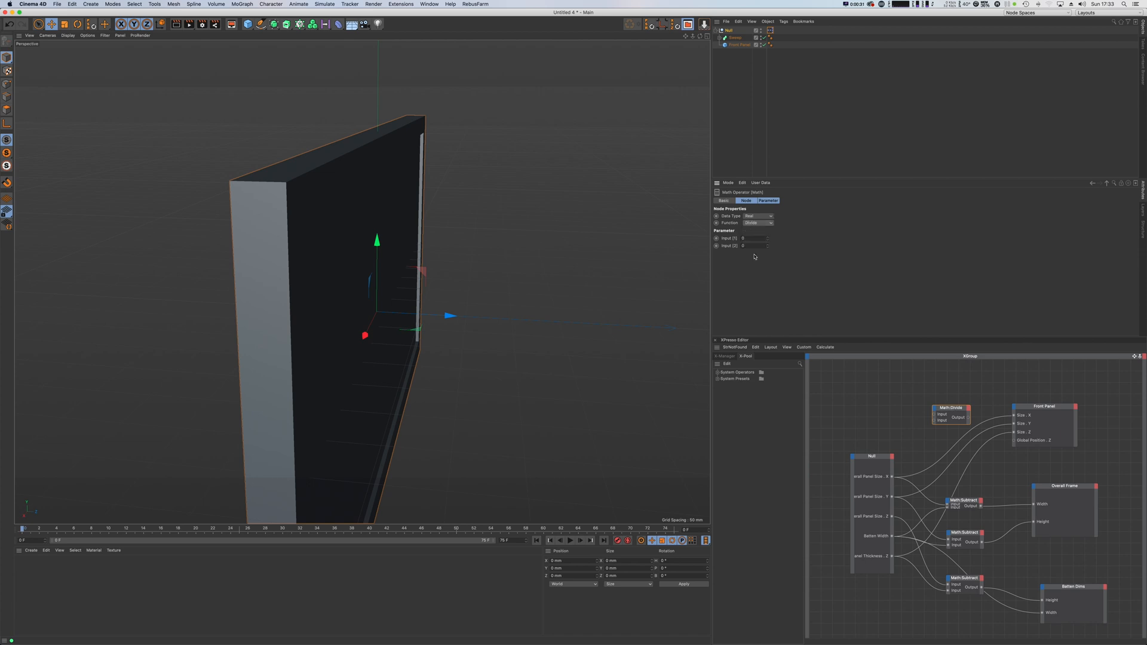
click(747, 246)
- Route the null's Overall Panel Size Z through the Divide node into the Front Panel's Global Position Z
drag(958, 408, 960, 412)
drag(893, 516, 936, 421)
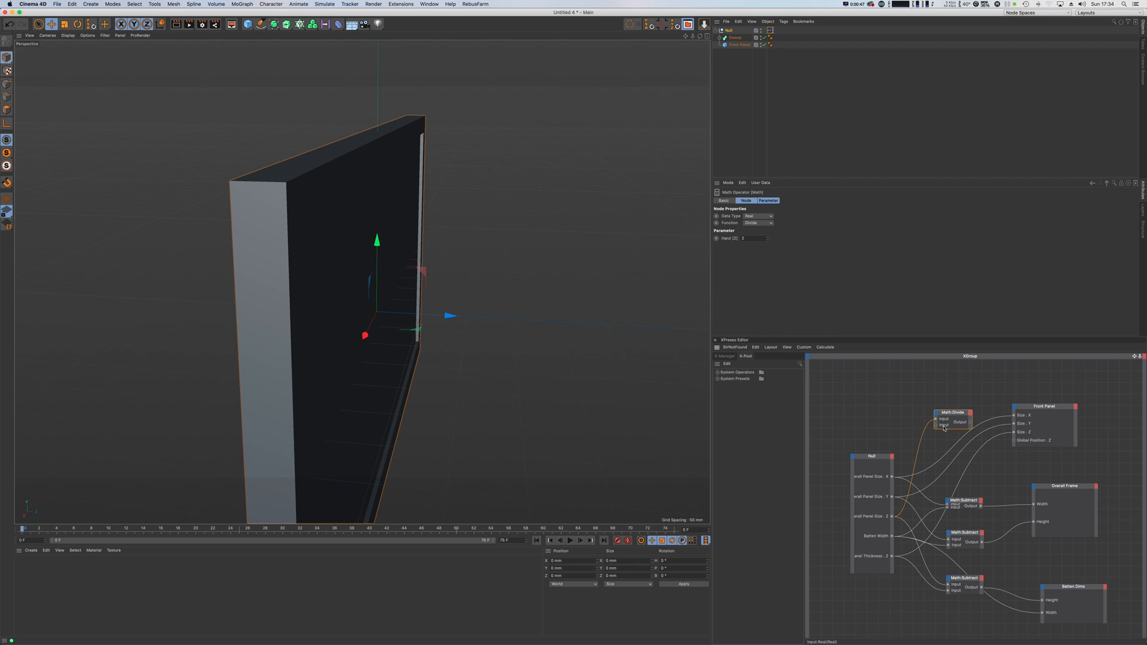
drag(969, 422, 1014, 443)
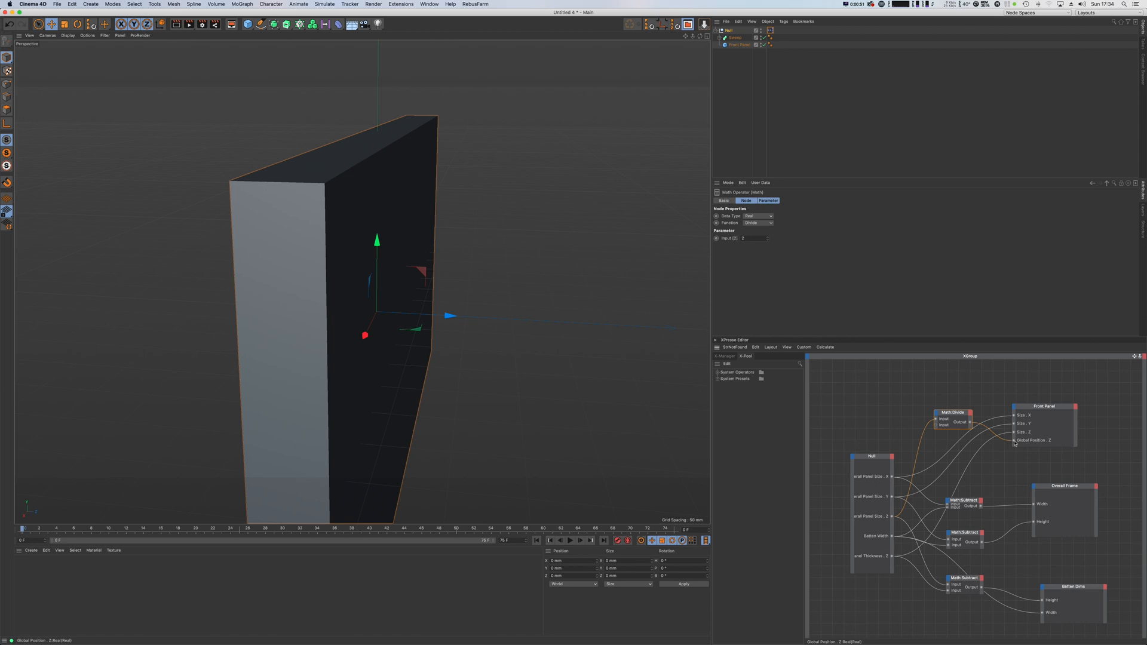
- Change the viewport display mode to Constant Shading (Lines)
click(68, 35)
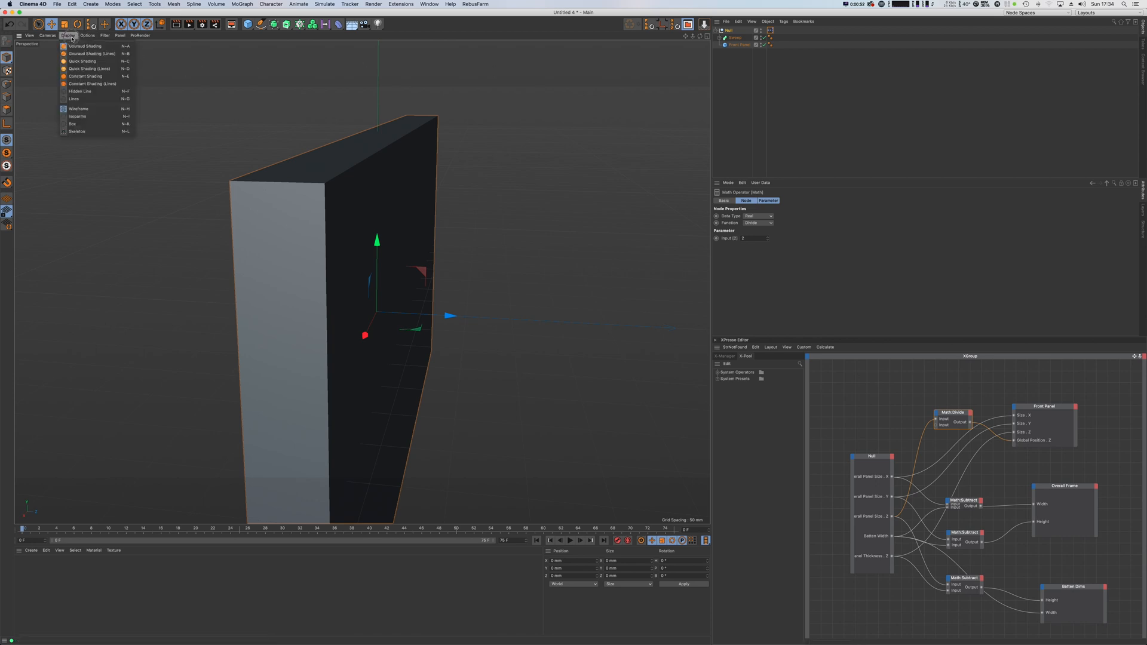
click(81, 84)
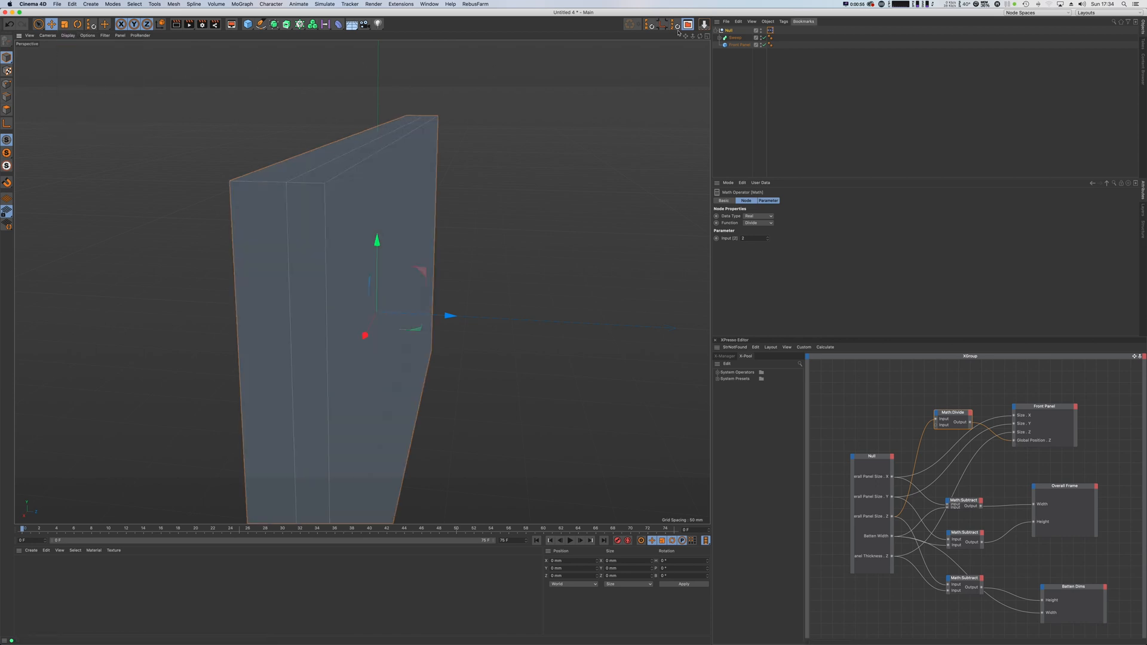
- Test the null's Front Panel Thickness Z at 6 mm and return it to 20 mm
click(729, 30)
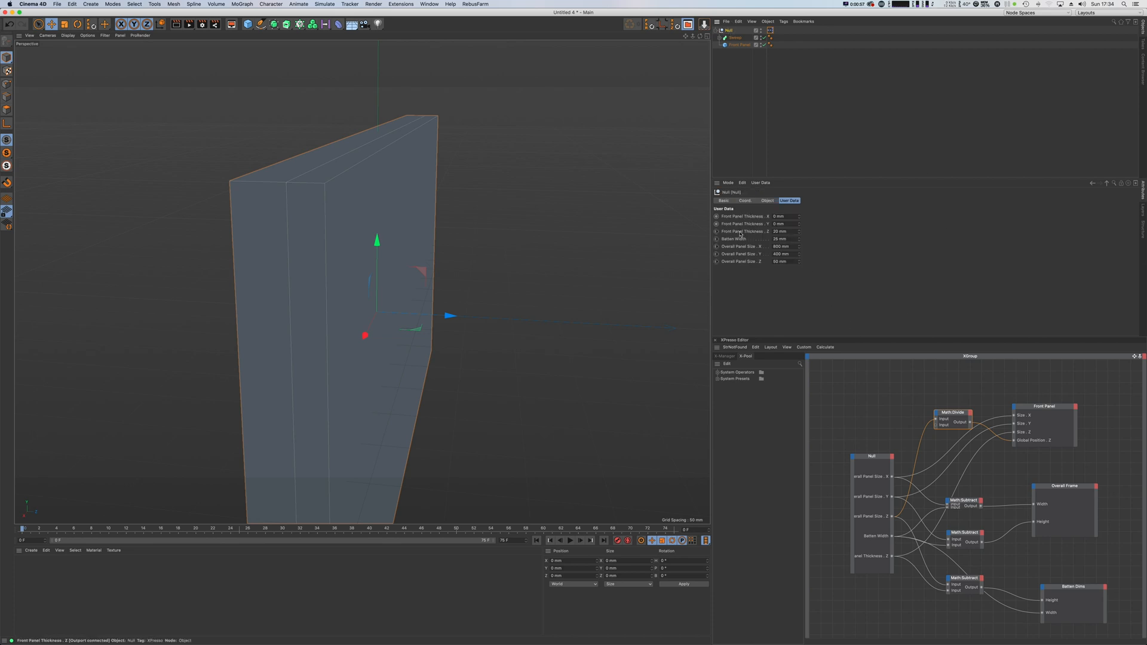
click(776, 232)
text(8)
key(Return)
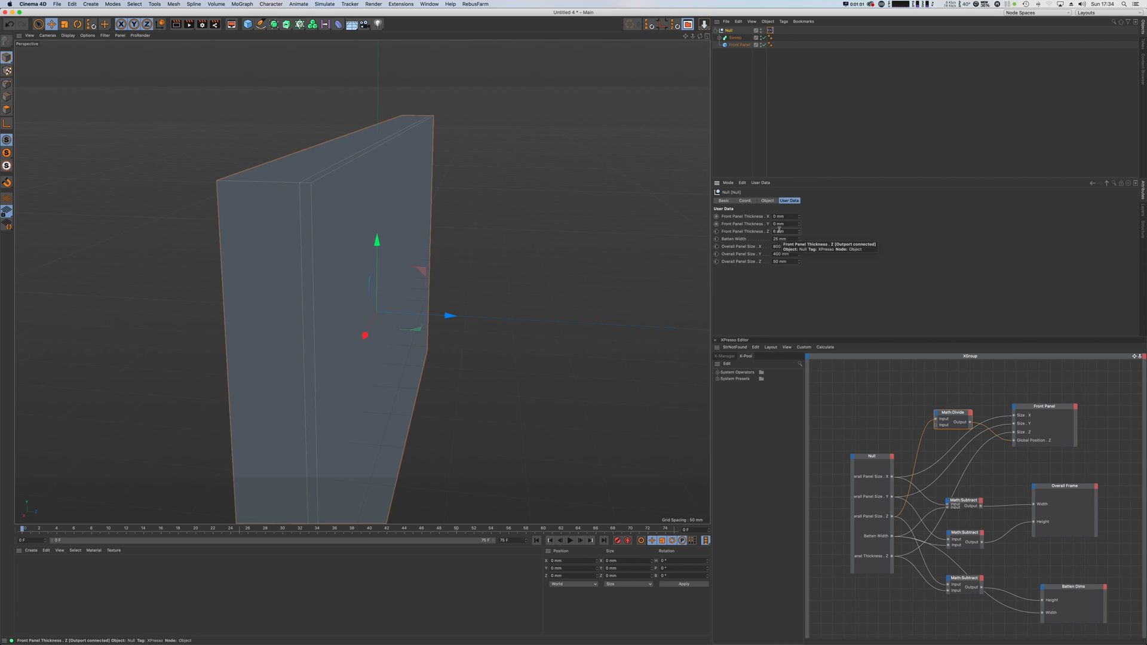
double_click(775, 231)
text(20)
key(Return)
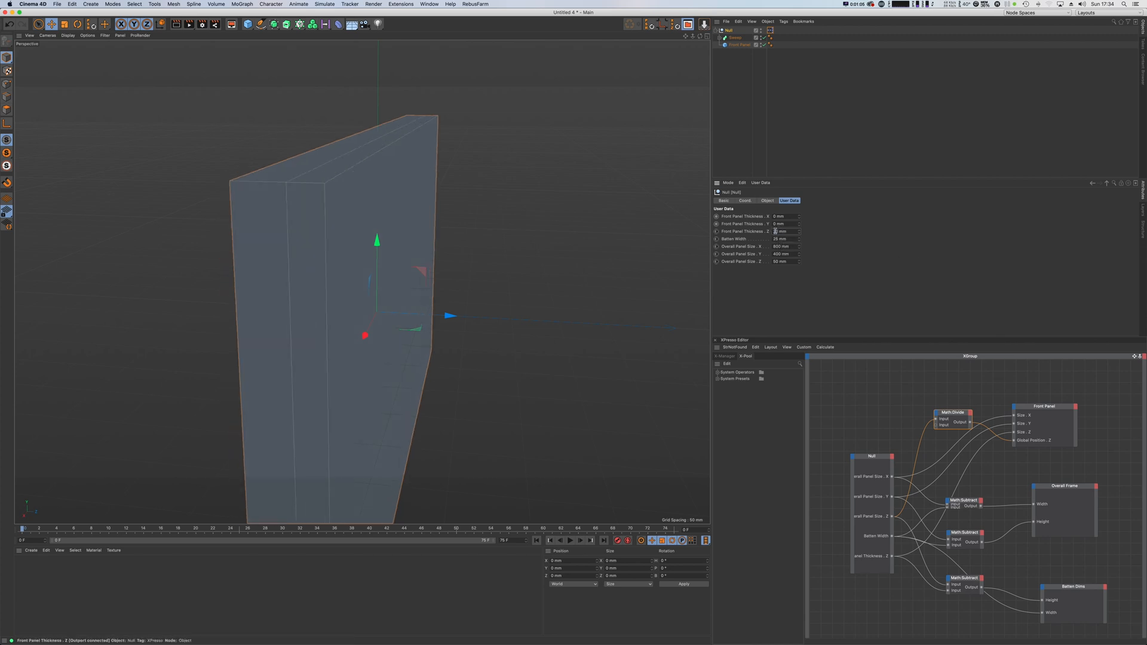
- Set the null's Front Panel Thickness Z to 6 mm and check the Batten Dims rectangle's dimensions
double_click(777, 261)
mouse_move(699, 36)
mouse_down()
mouse_move(848, 30)
mouse_move(711, 48)
mouse_up()
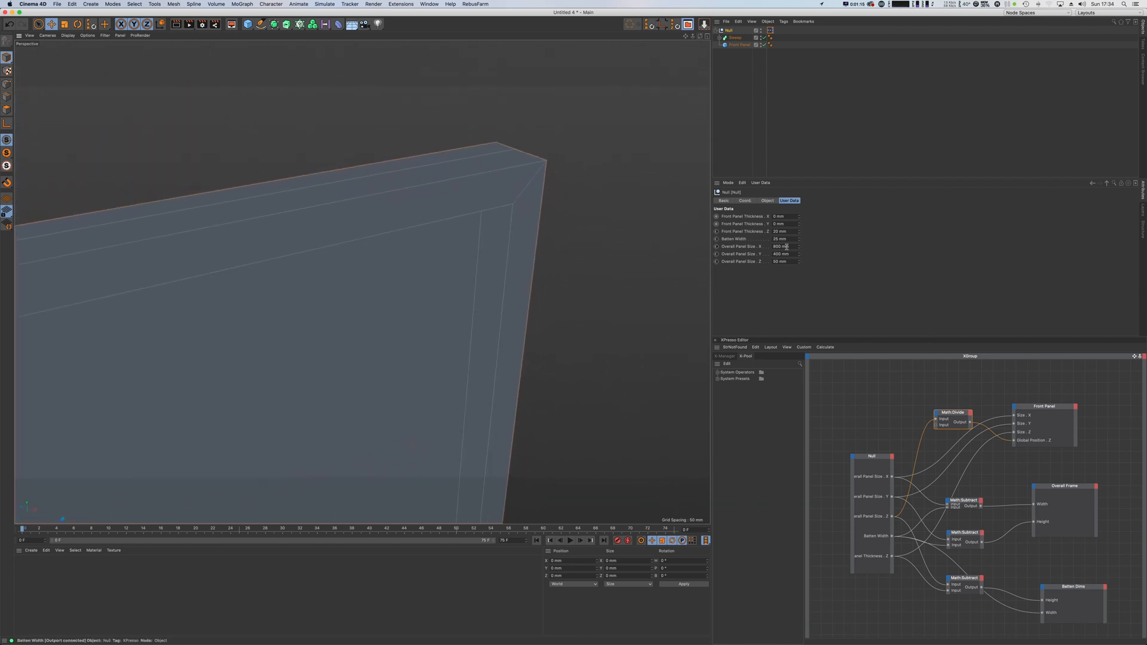
click(775, 232)
text(6)
key(Return)
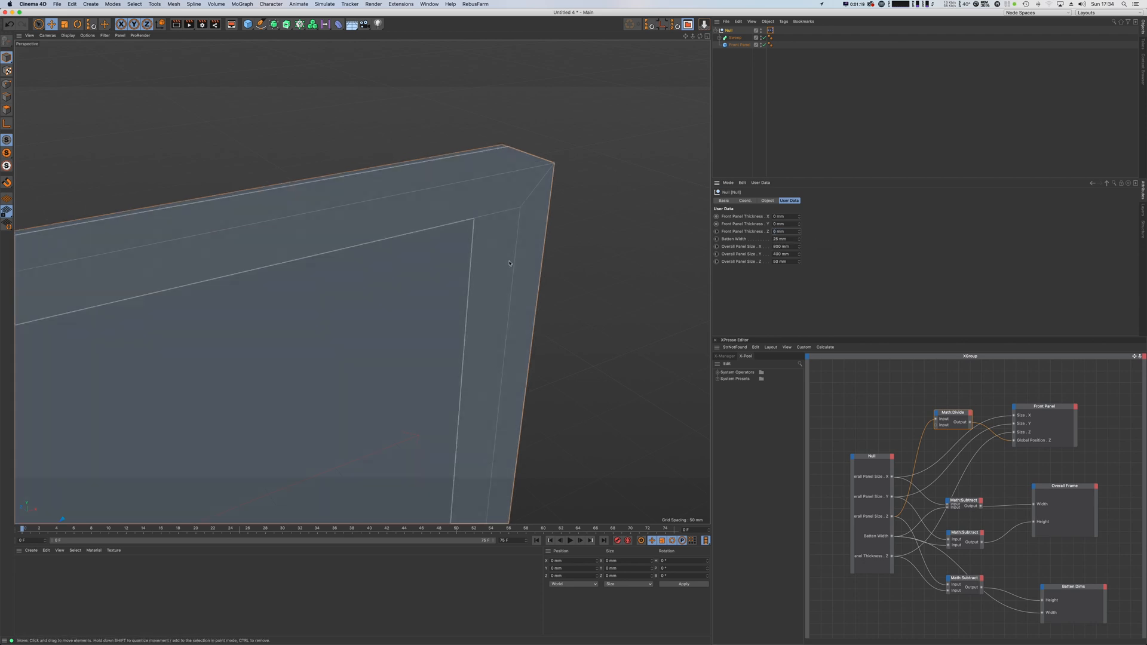
click(719, 38)
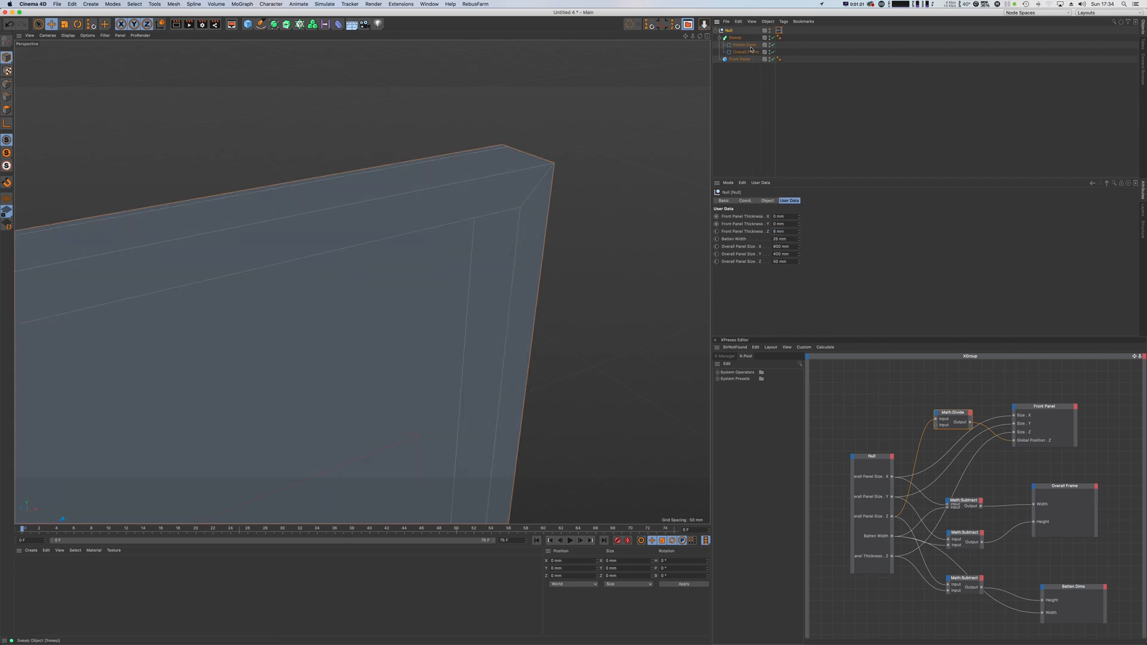
click(743, 45)
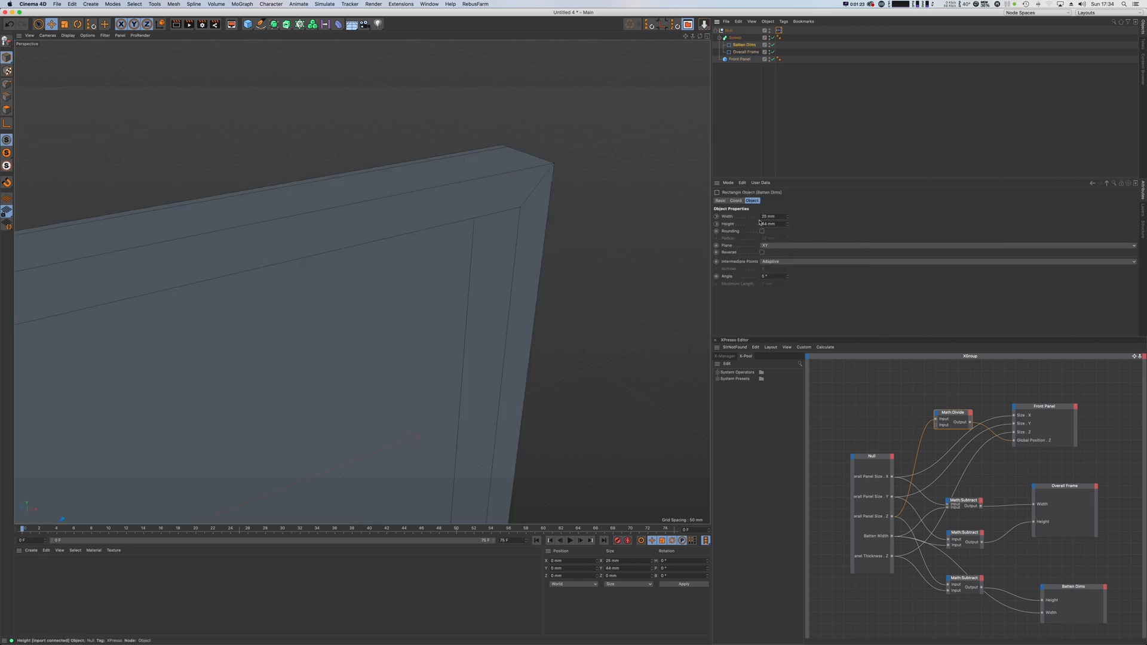
- Set the null's Front Panel Thickness Z to 10 mm and Overall Panel Size Z to 100 mm, checking the resulting batten dimensions
click(729, 30)
click(776, 232)
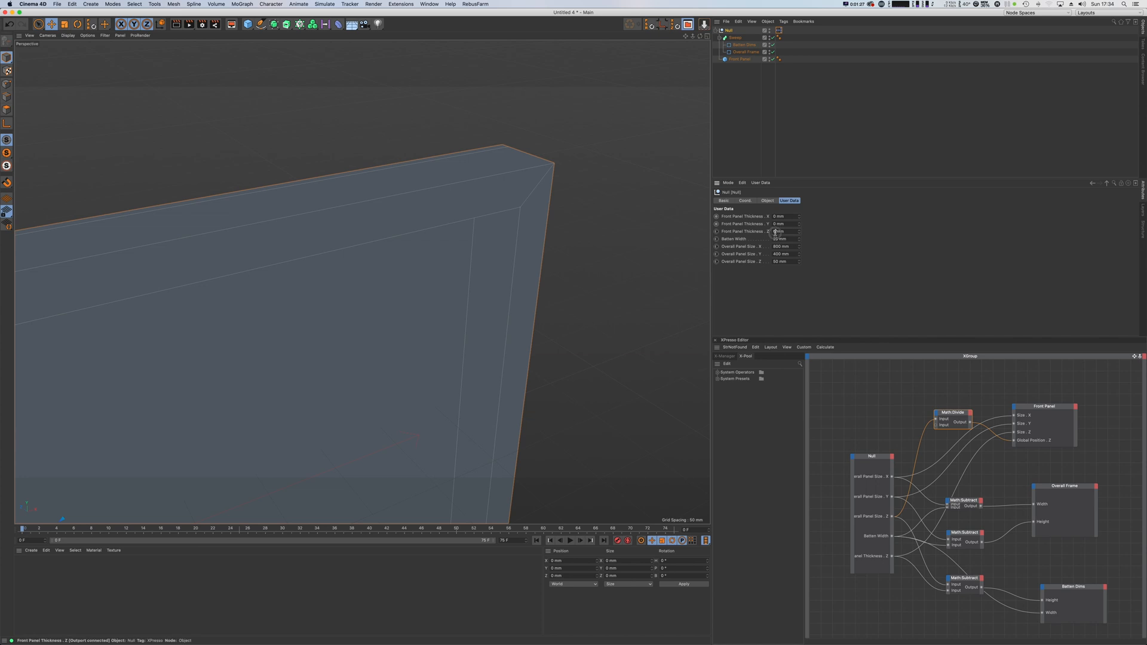
text(10)
double_click(777, 262)
text(100)
key(Return)
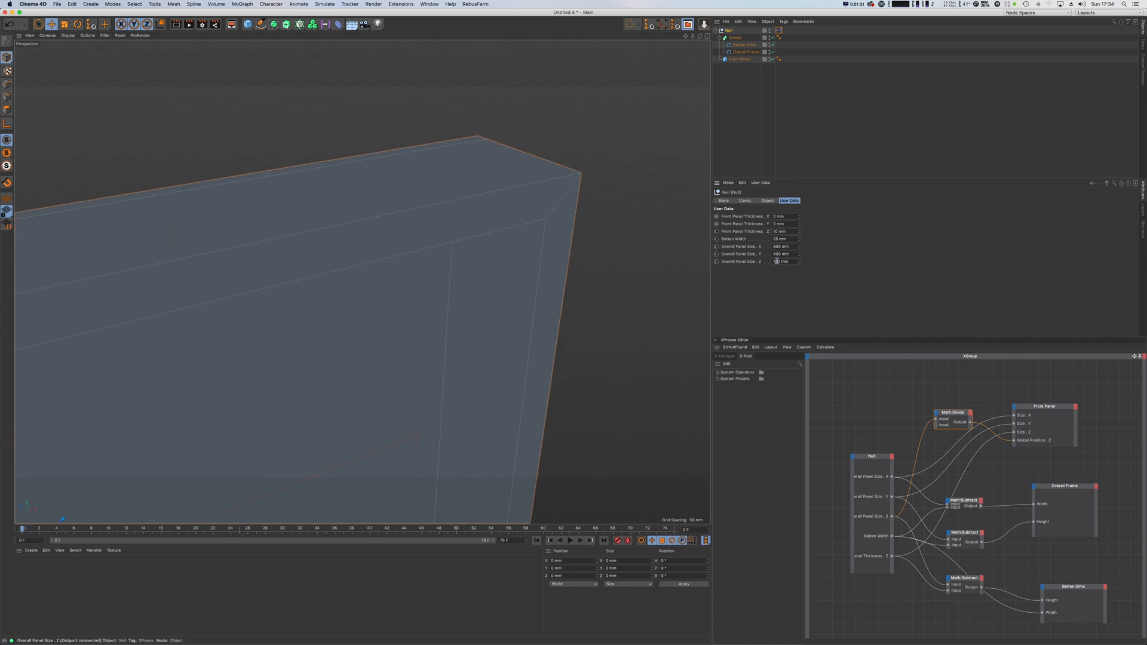
click(741, 44)
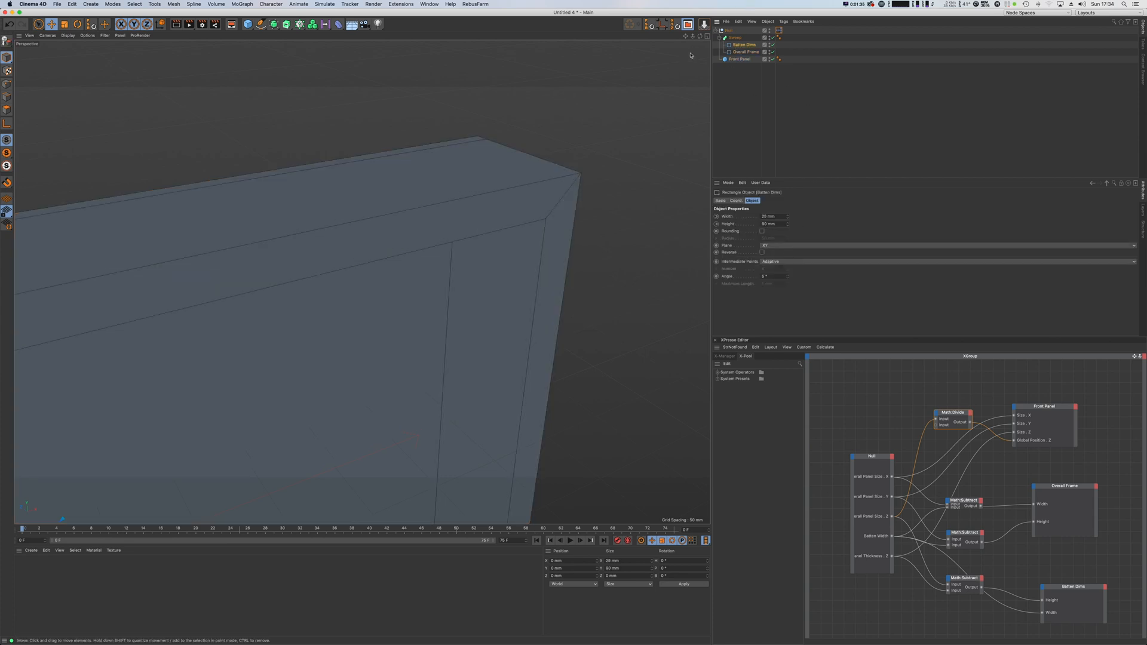
drag(700, 35, 602, 154)
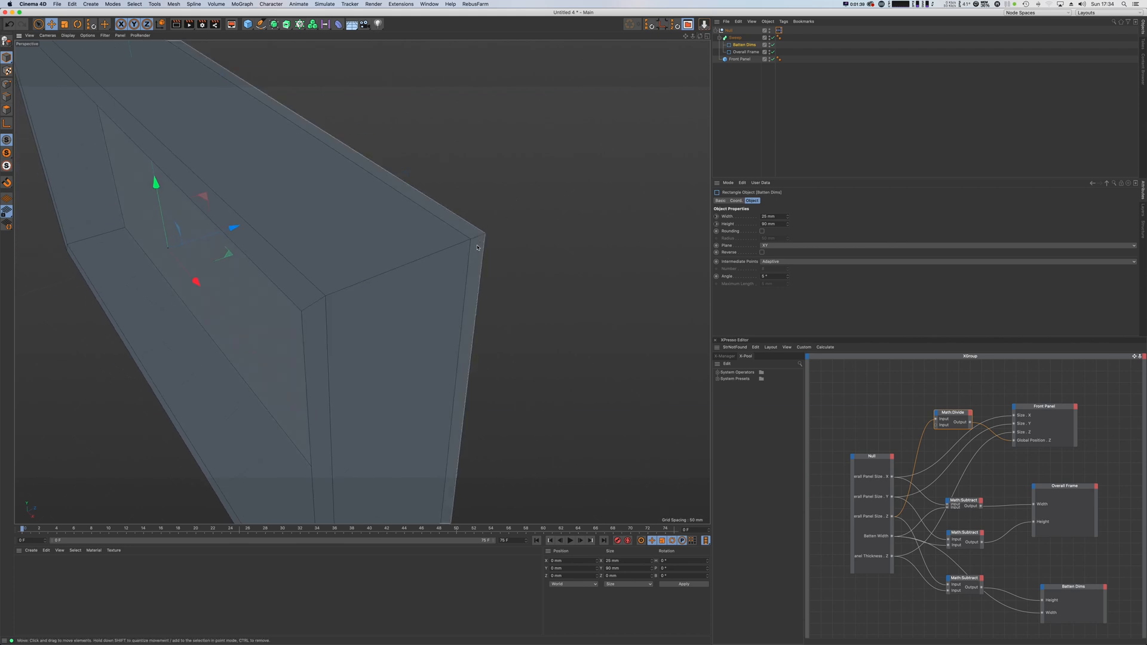
- Collapse the null's hierarchy and test a Batten Width of 50 mm, inspecting the frame corner
click(716, 30)
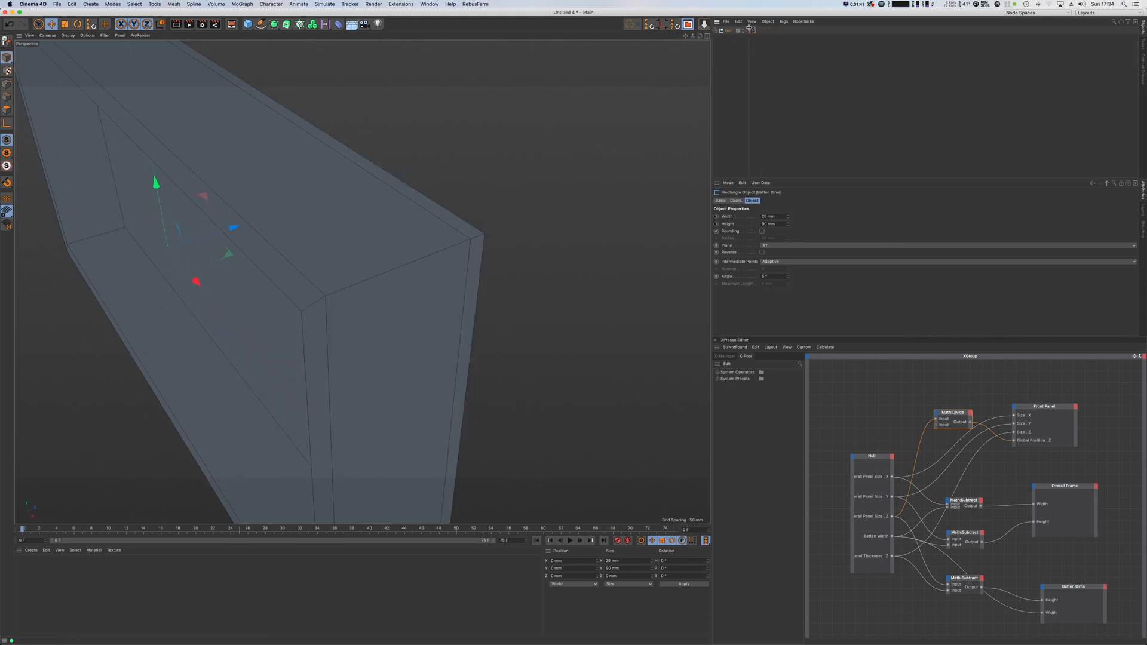
click(726, 32)
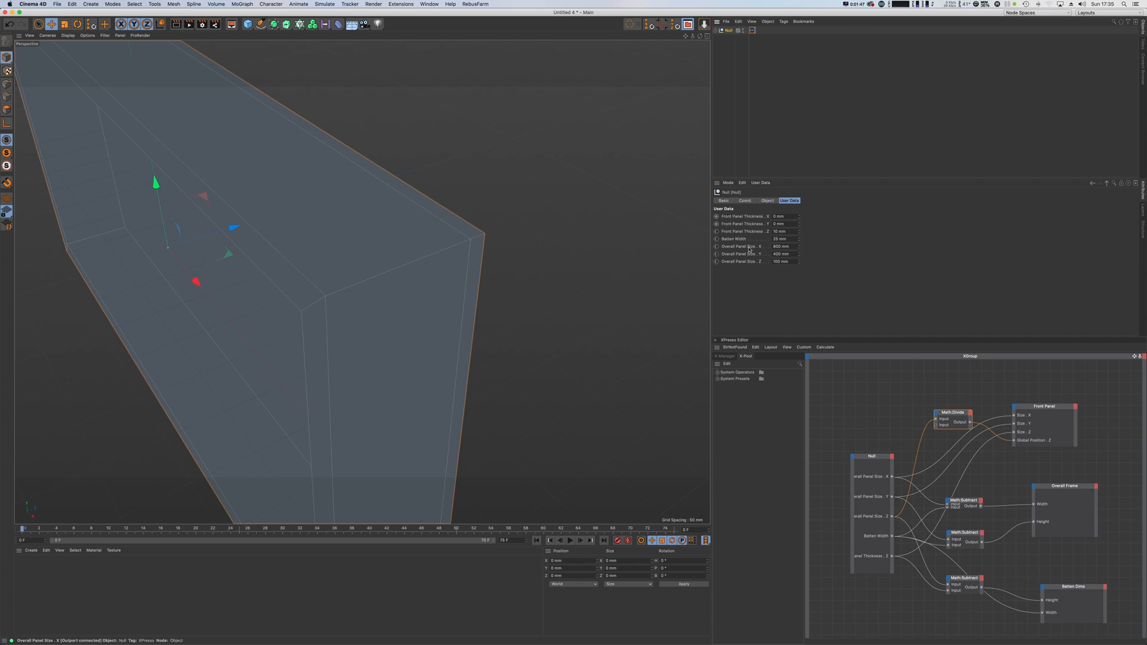
click(775, 239)
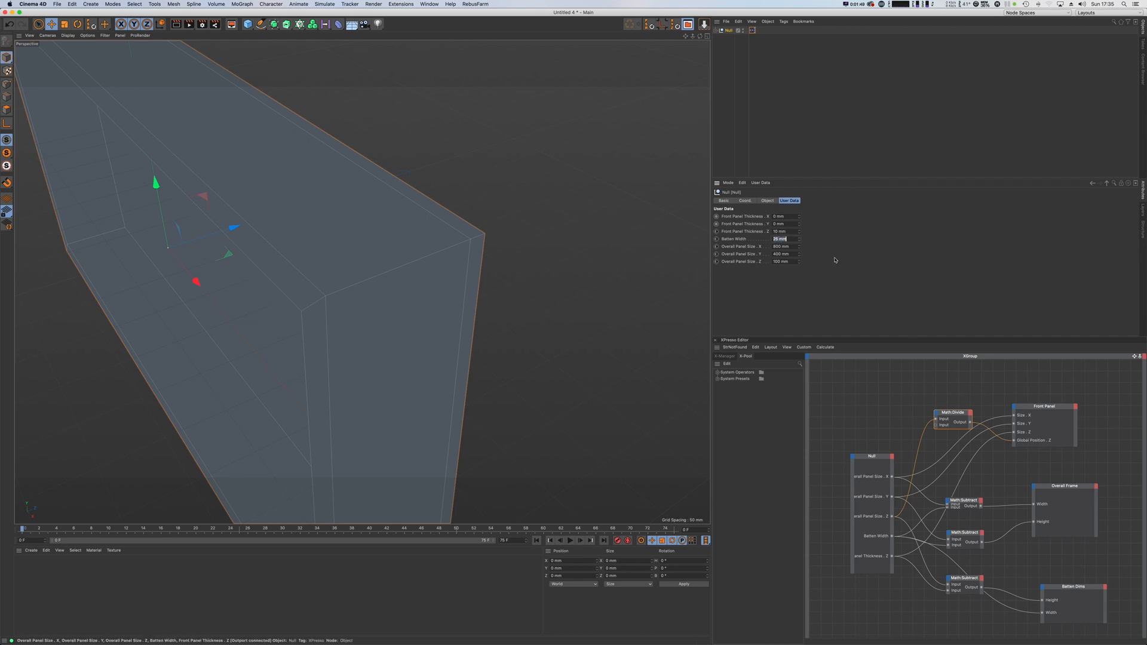
text(50)
alt+drag(362, 281, 436, 248)
alt+middle_drag(362, 281, 431, 235)
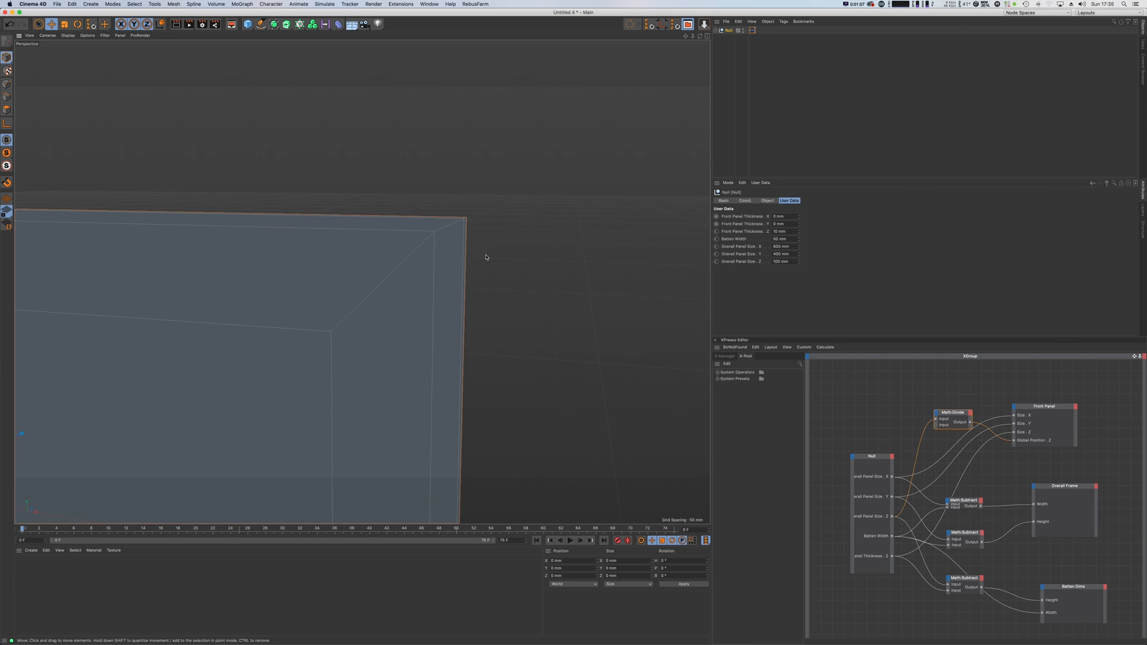
- Test the null's Batten Width at 100 mm and return it to 25 mm
click(775, 239)
text(10)
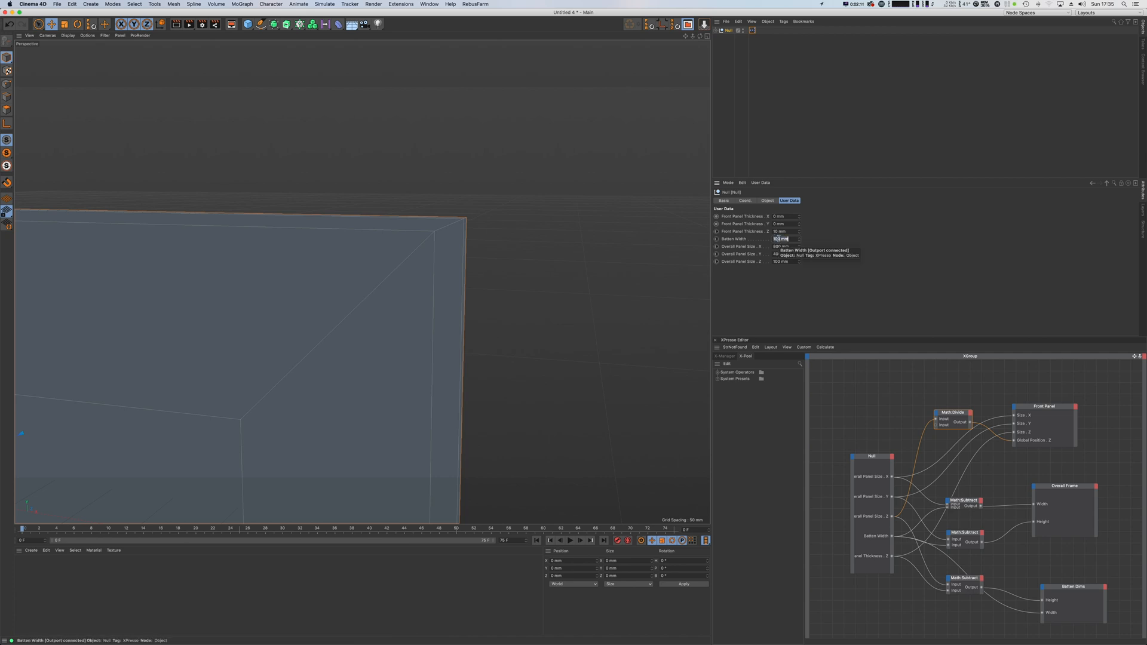
text(5)
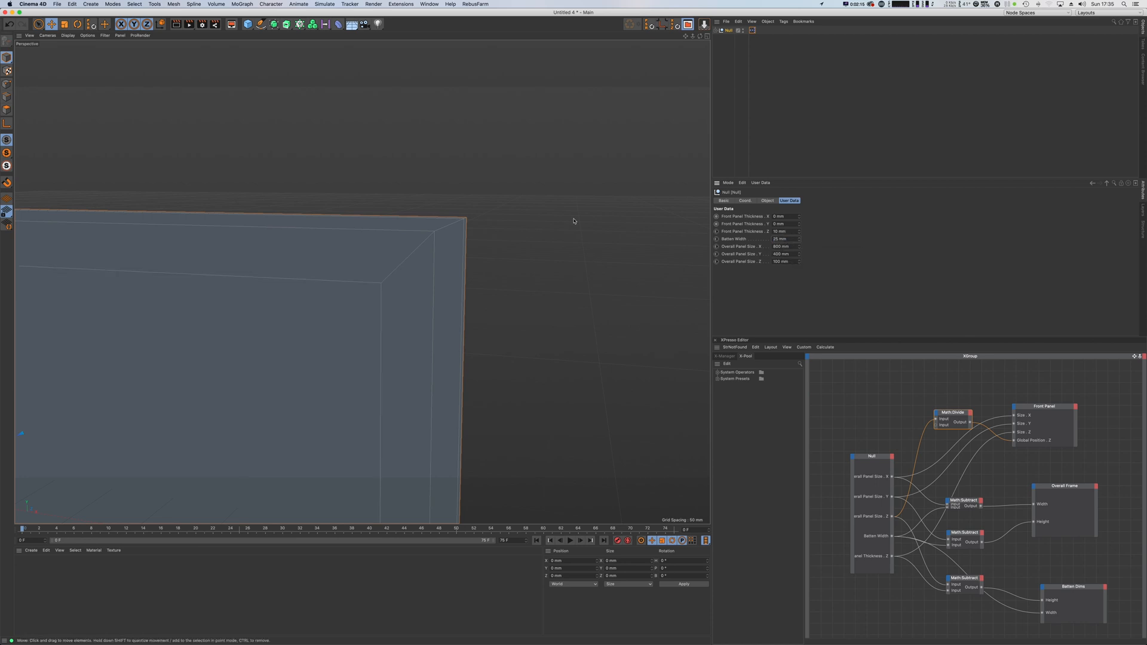
- Set the null's Front Panel Thickness Z to 6 mm and inspect the panel from the side and front
drag(699, 36, 664, 38)
double_click(774, 232)
text(6)
key(Return)
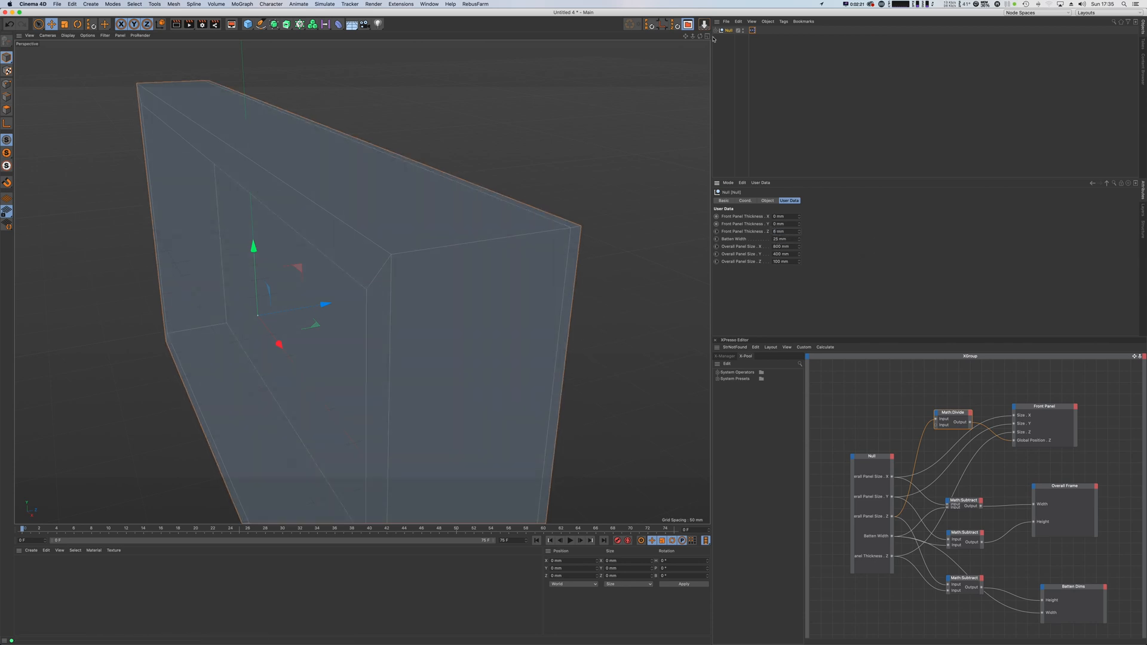
drag(700, 36, 759, 41)
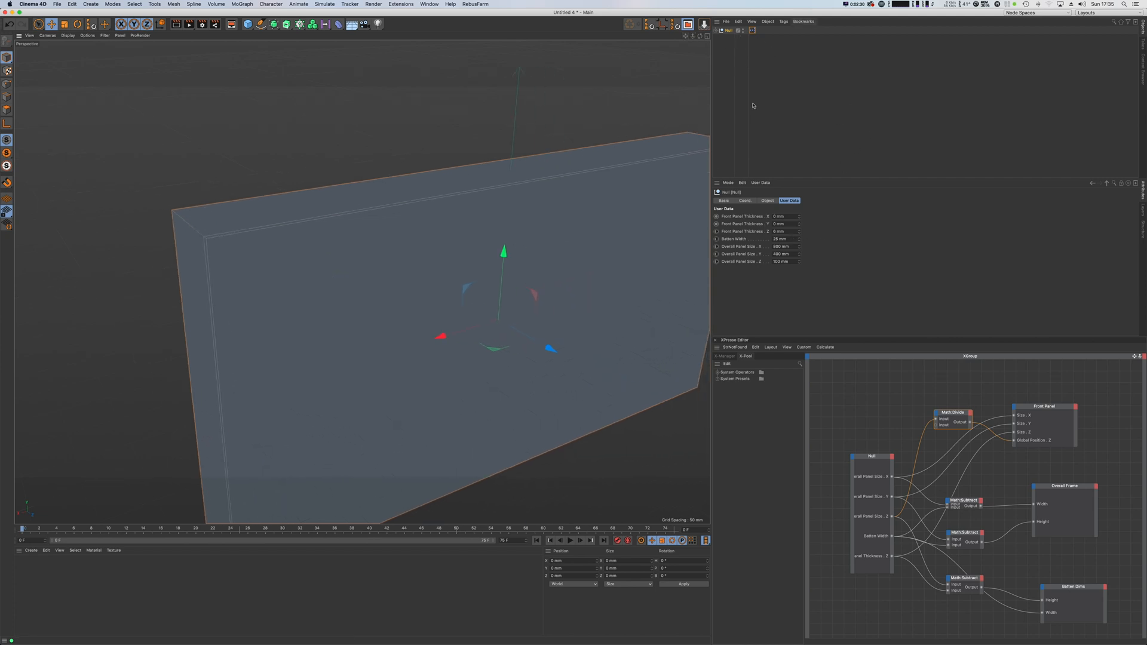
- Drive the null's Name from its Overall Panel Size values using Set Driver and Set Driven (Absolute)
right_click(734, 249)
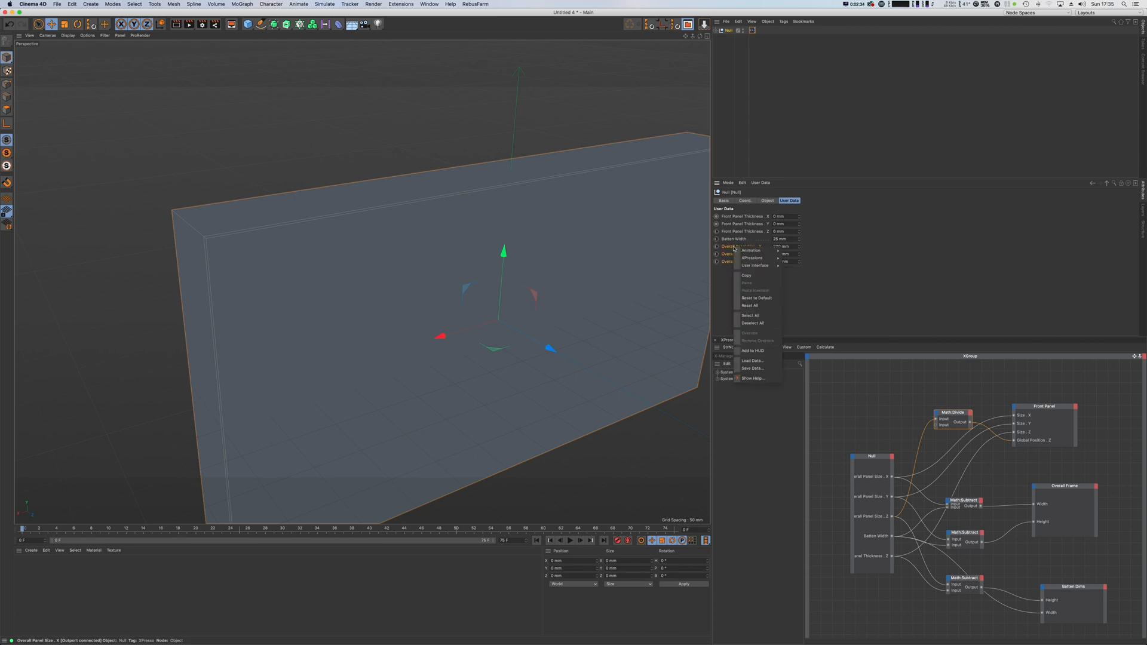
mouse_move(747, 261)
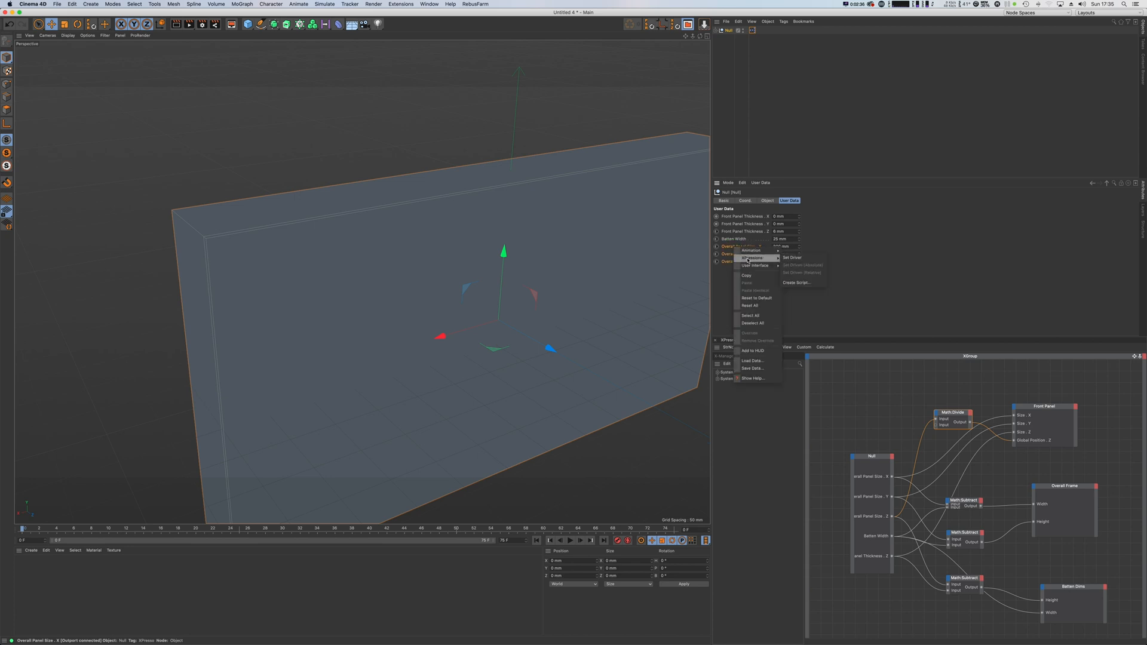
click(789, 258)
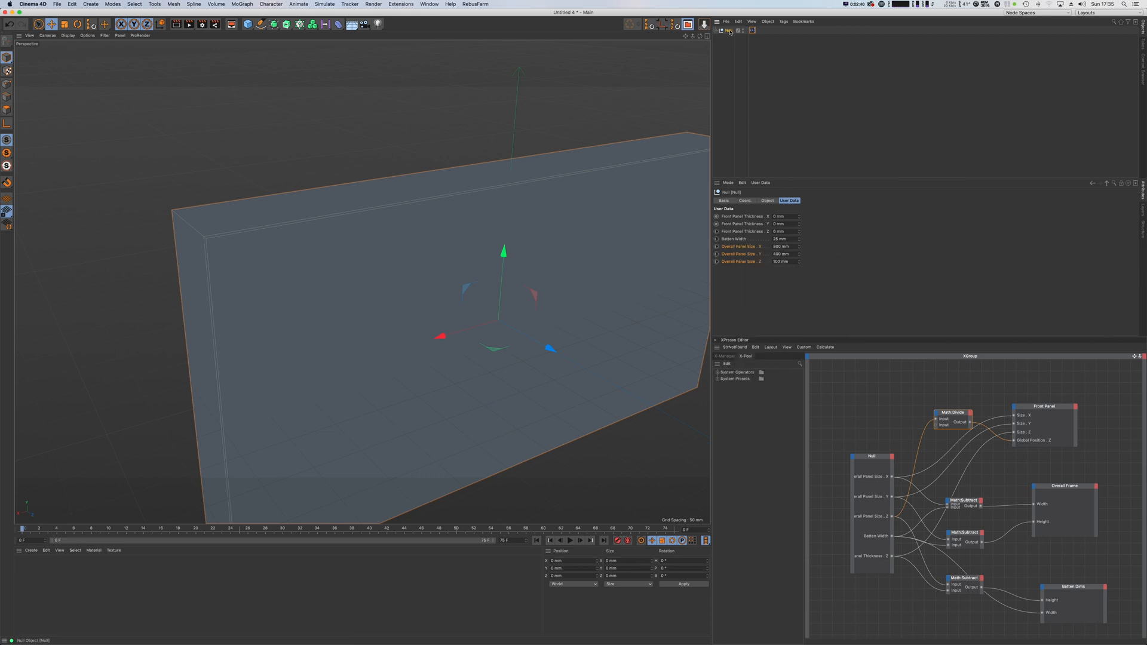
click(723, 200)
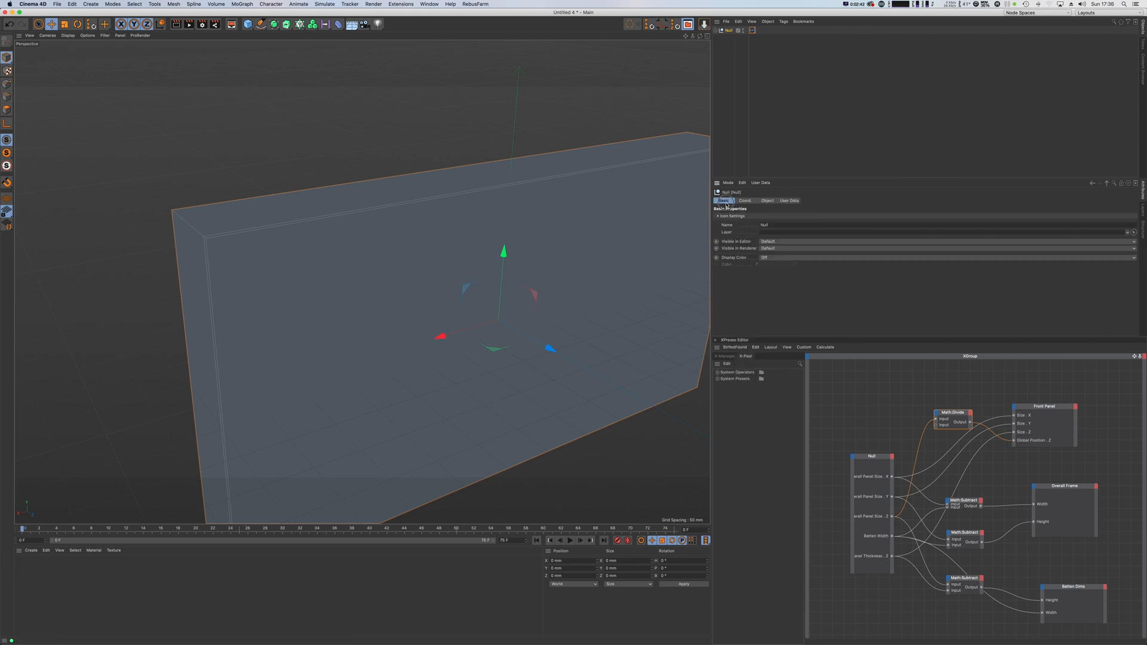
click(768, 224)
right_click(727, 227)
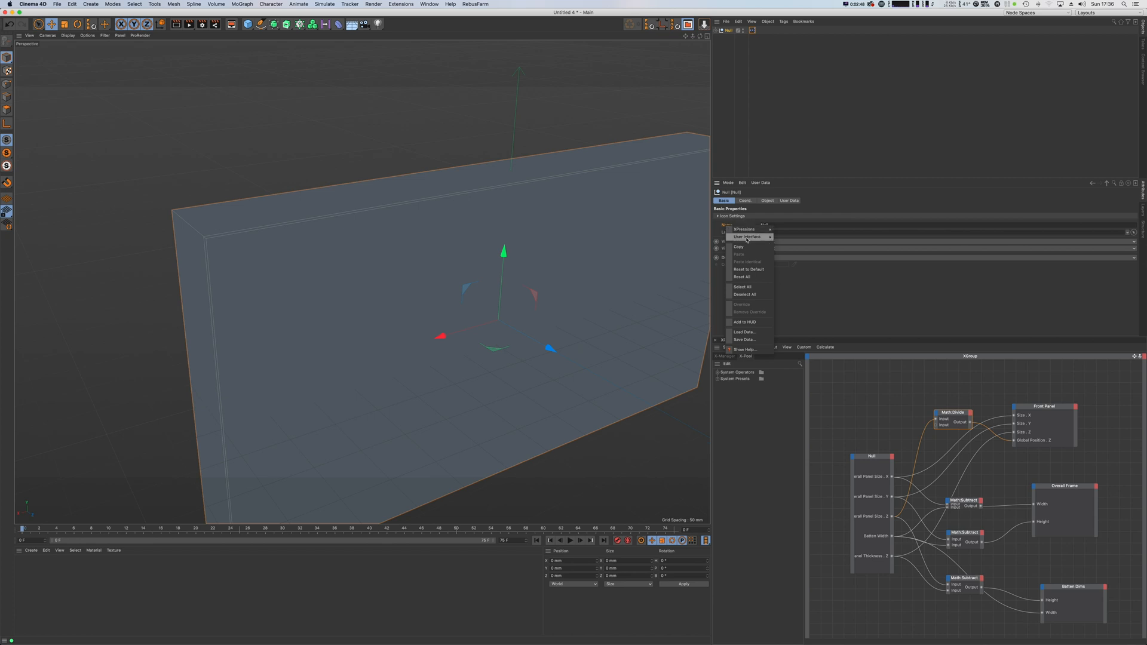
mouse_move(752, 230)
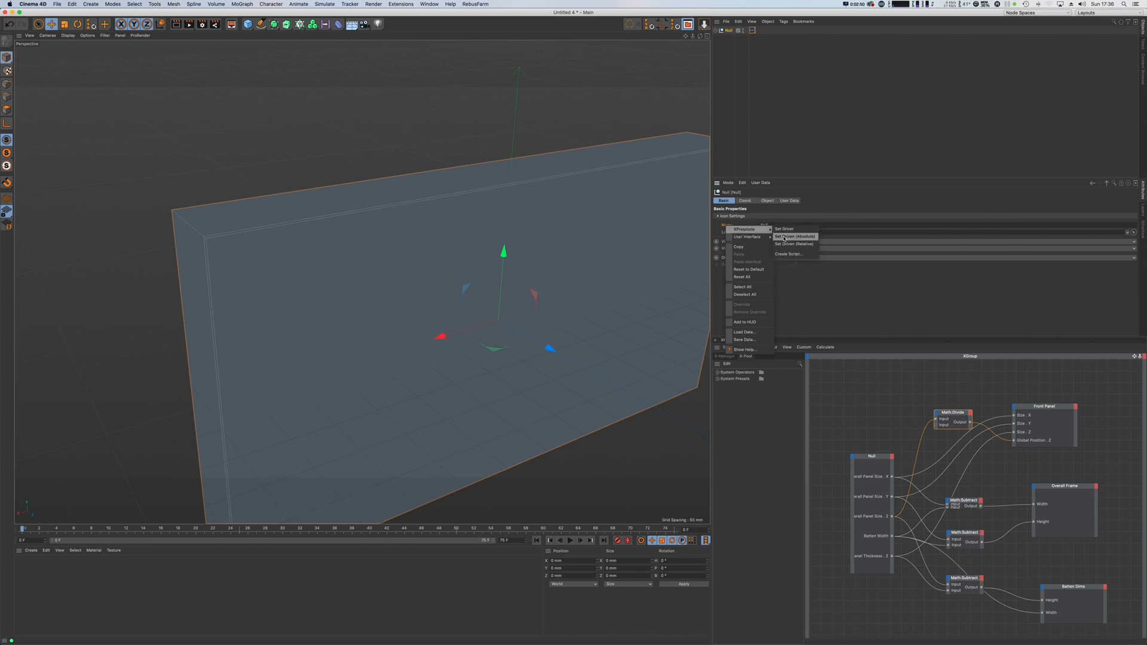
click(785, 236)
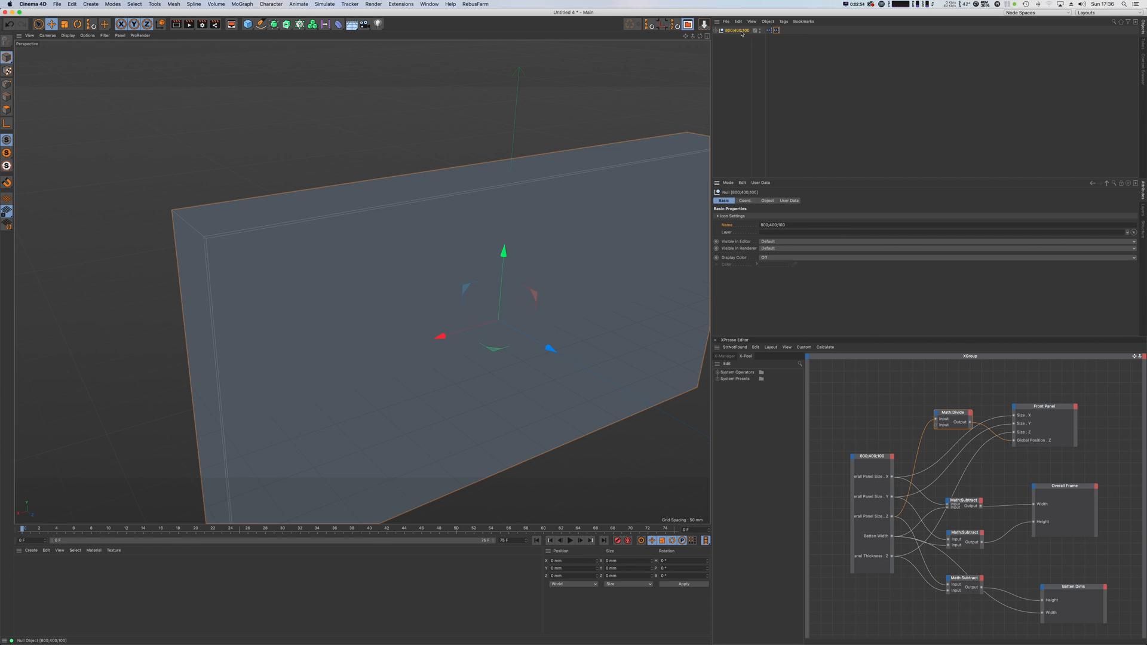
- Set the null's Overall Panel Size to 1220 mm X, 2440 mm Y and 50 mm Z, inspecting the panel's upper corner
click(789, 201)
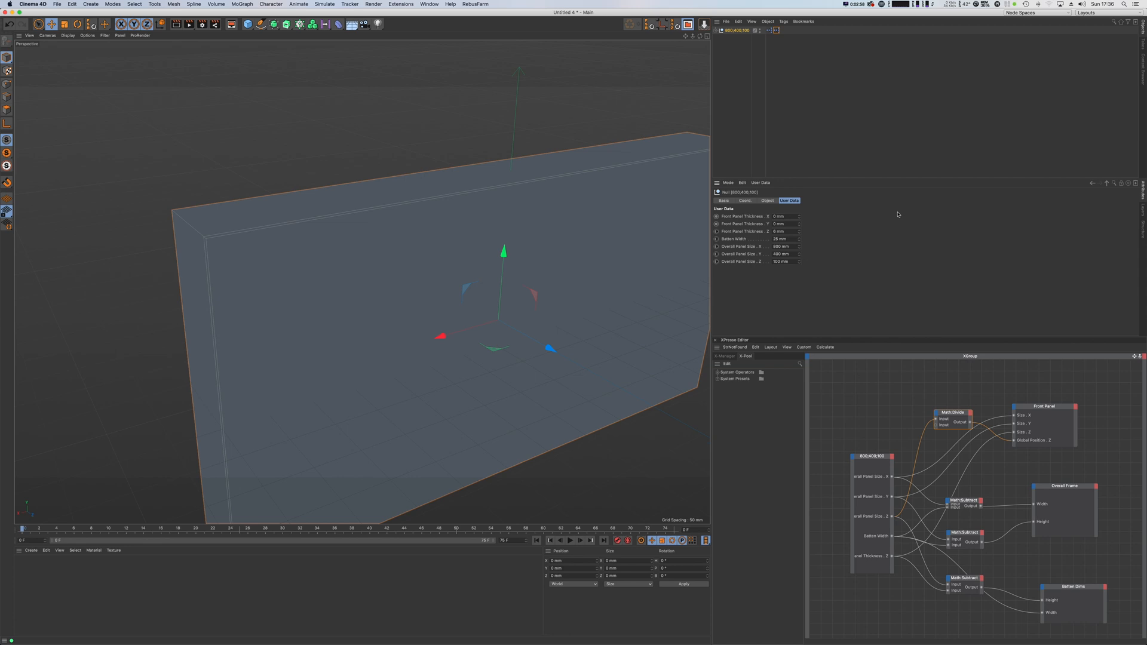
click(777, 247)
text(1220)
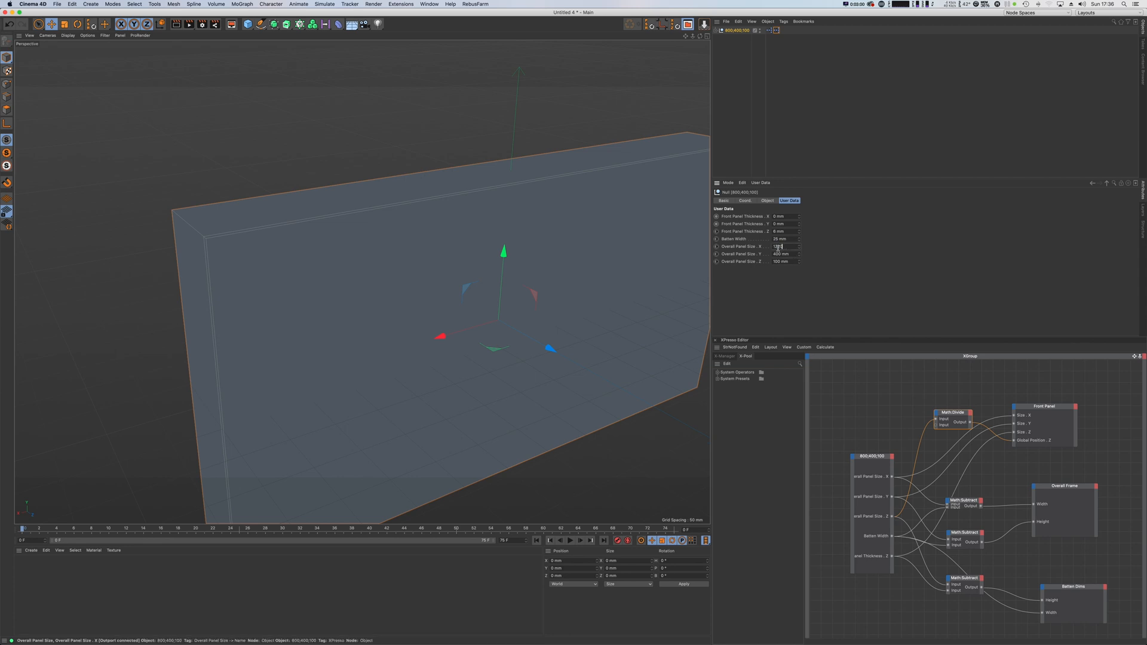
key(Tab)
text(1)
text(440)
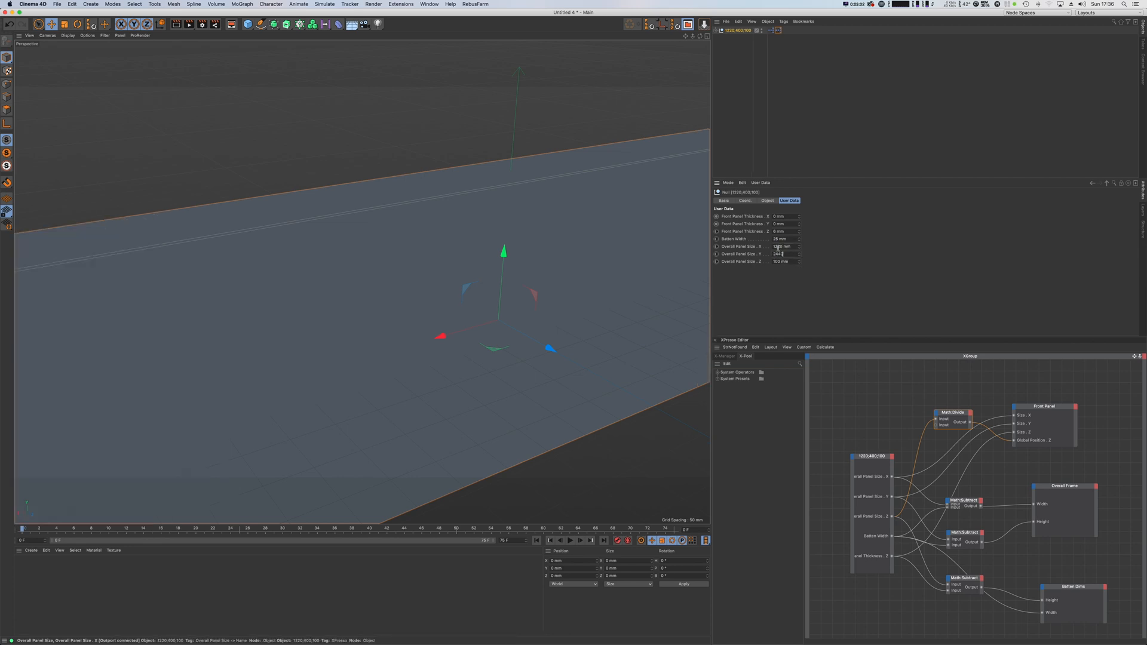
key(Tab)
text(50)
key(Return)
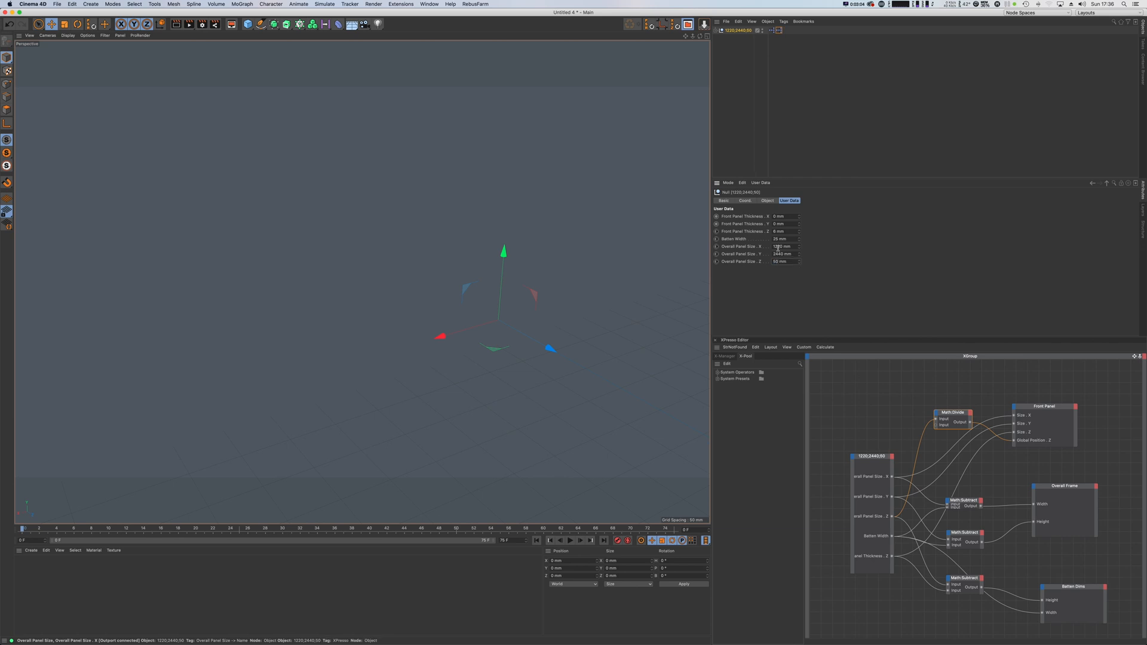
drag(692, 36, 737, 205)
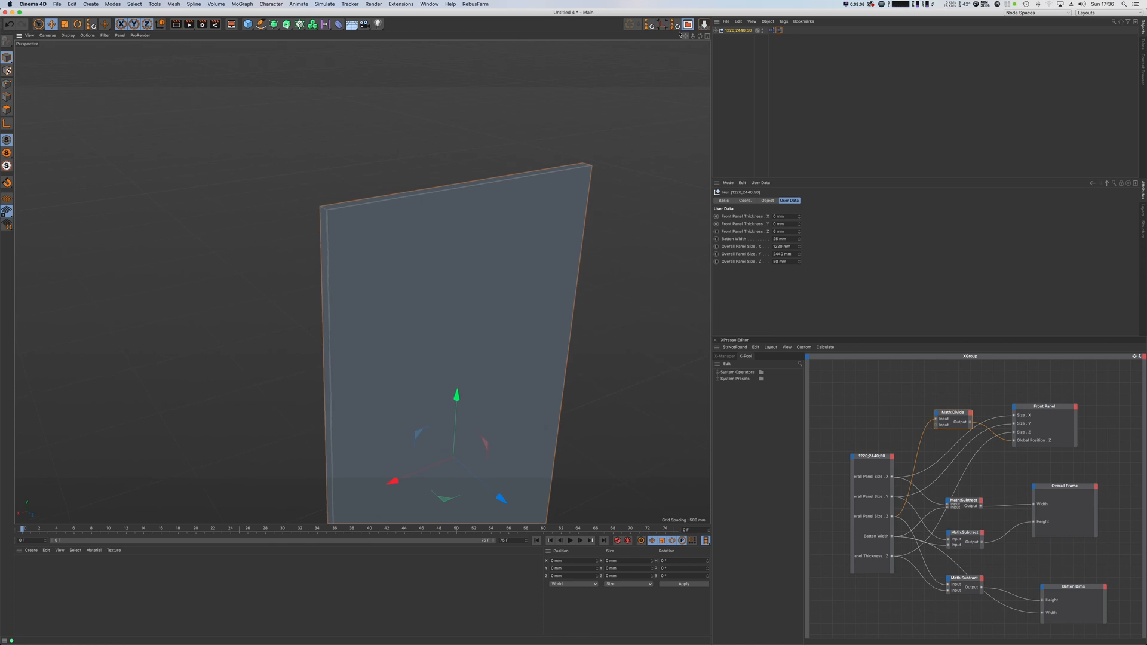
scroll(381, 200, up, 6)
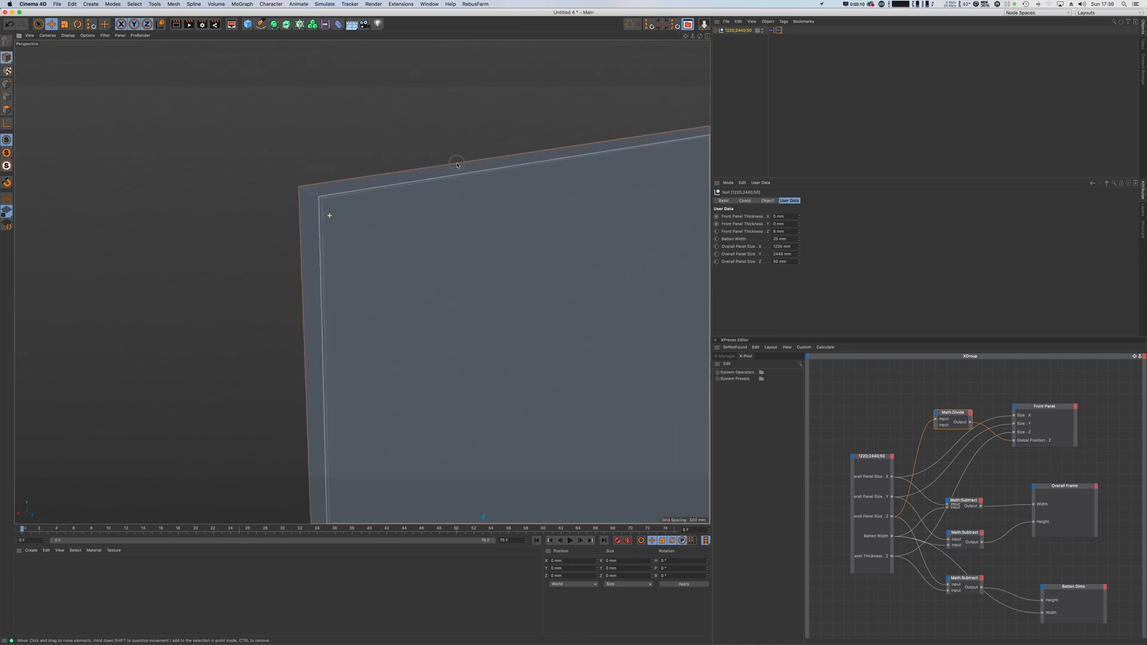
alt+drag(381, 200, 389, 200)
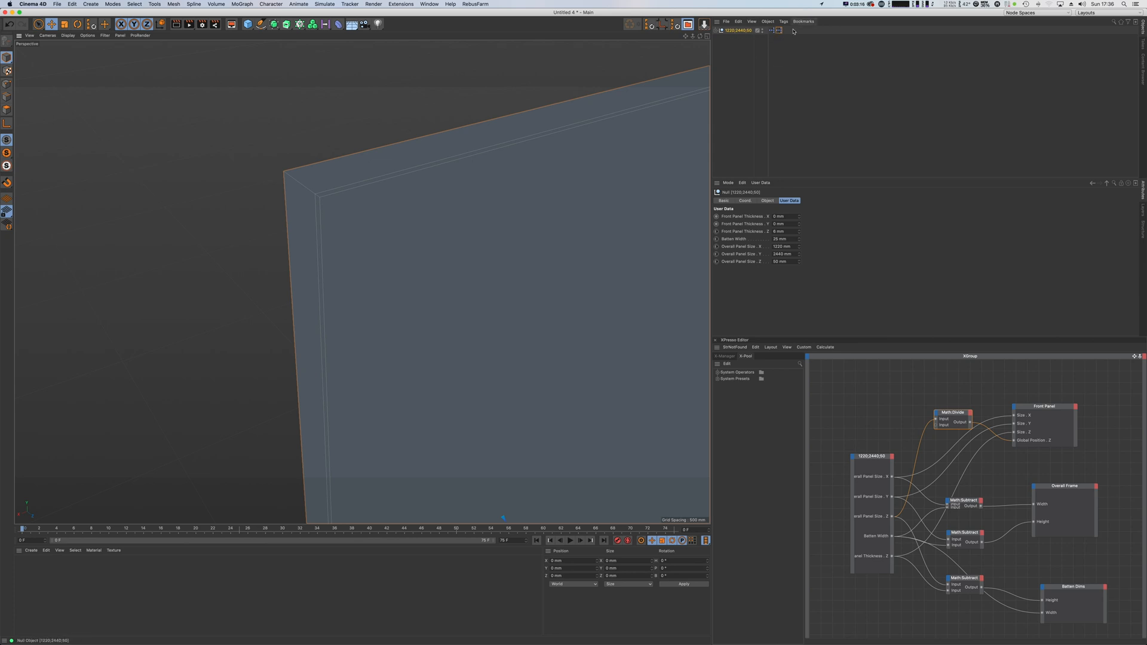
- Cut the connected Overall Panel Size and Name nodes out of the null's new XPresso tag
click(777, 39)
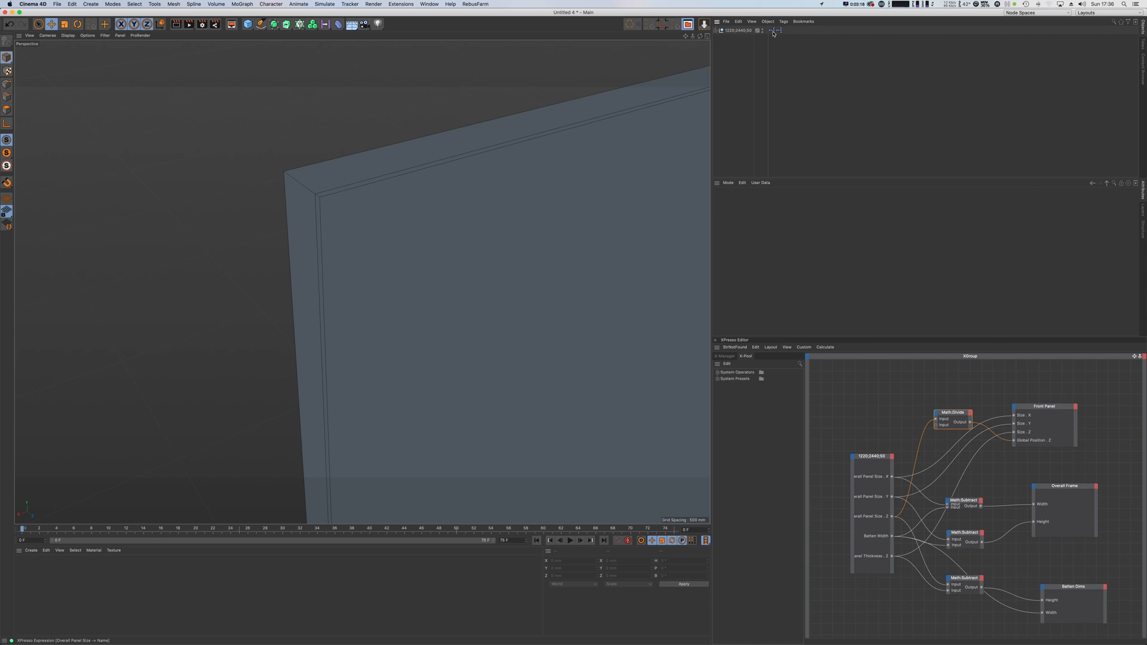
click(773, 30)
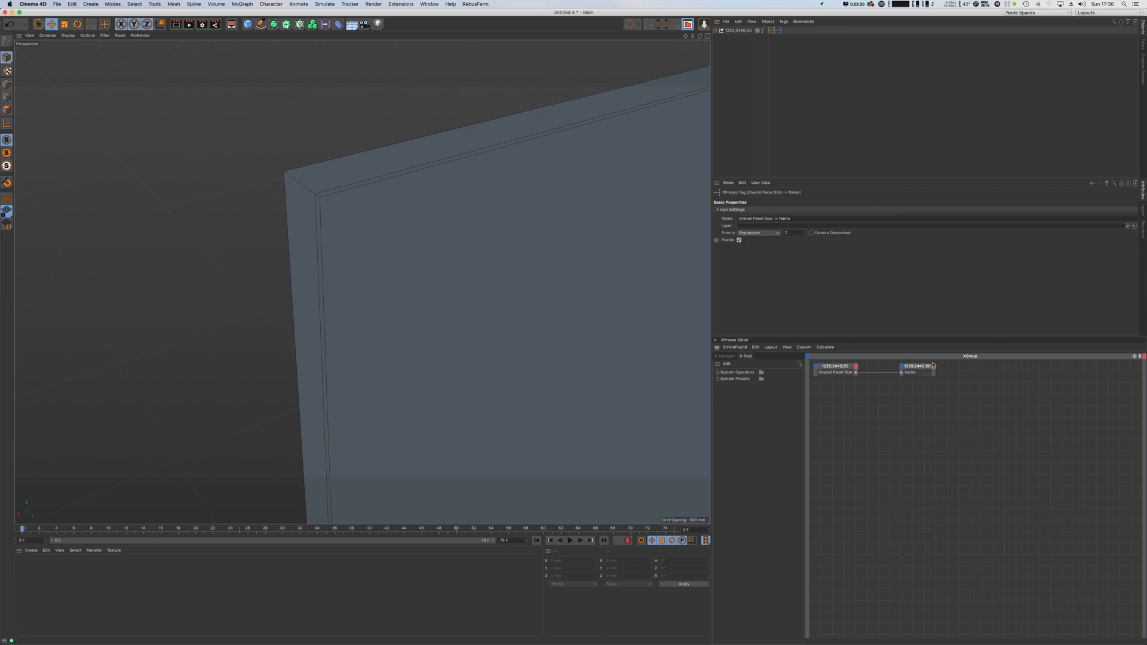
drag(946, 384, 794, 347)
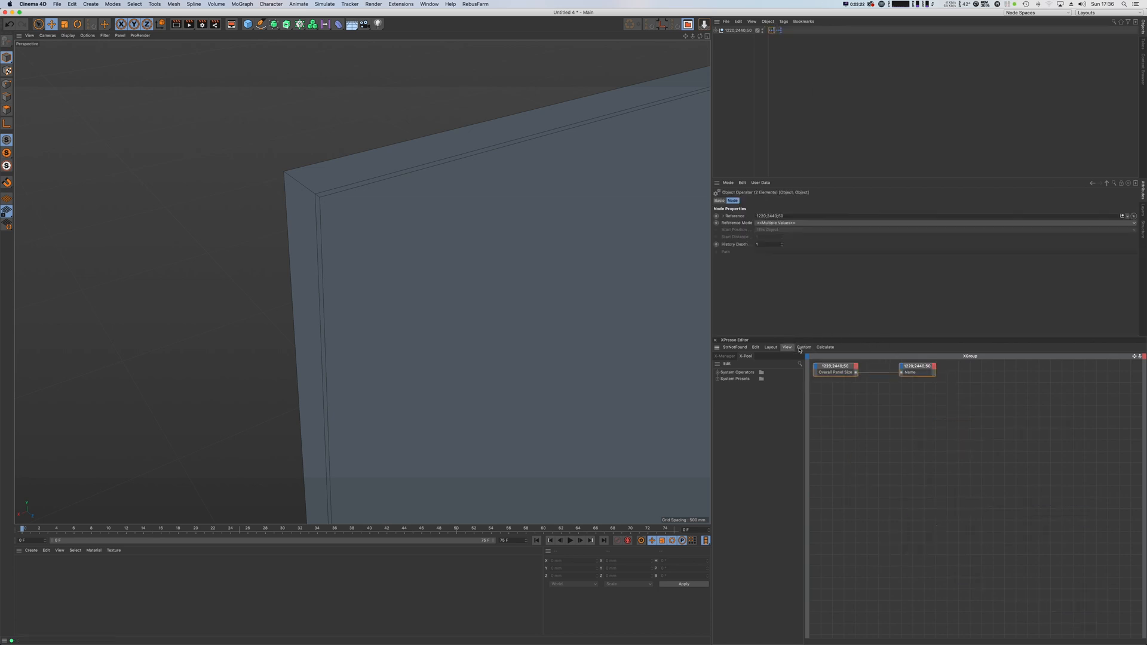
key(Delete)
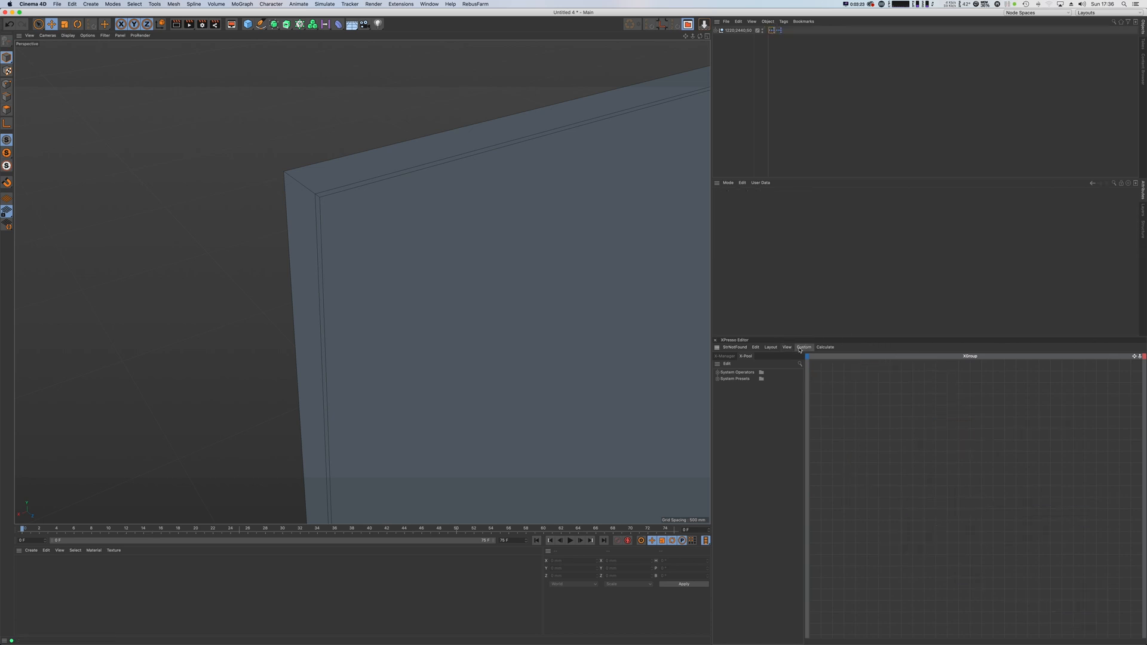
- Paste the two naming nodes into the main XPresso graph above the Math:Divide node and delete the emptied XPresso tag
click(780, 30)
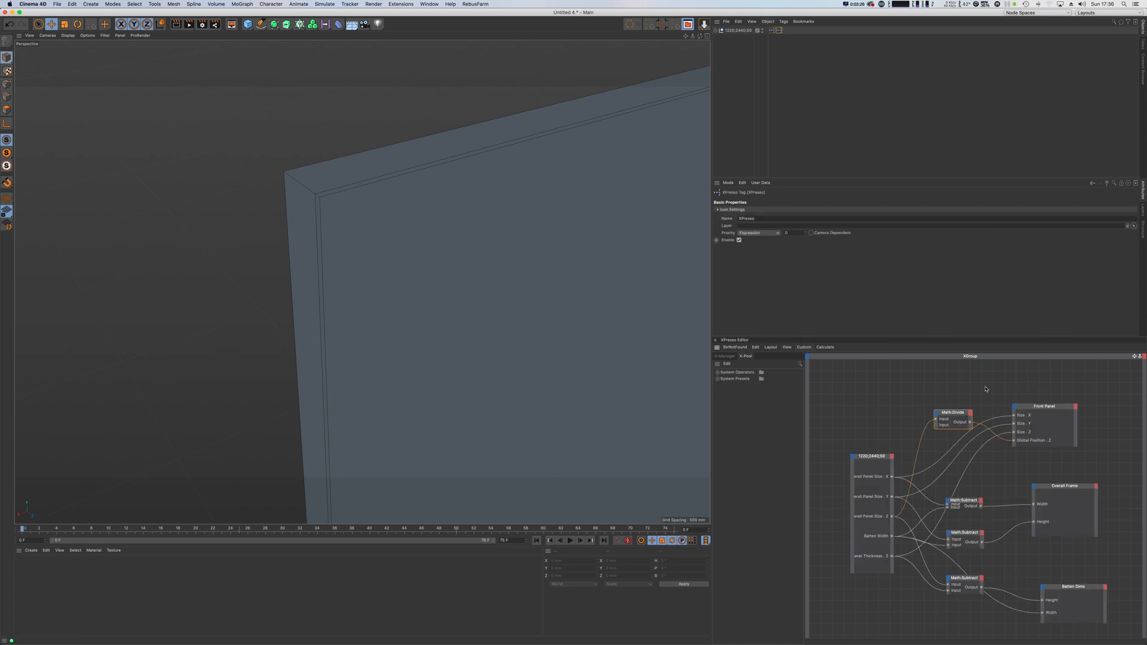
key(super+v)
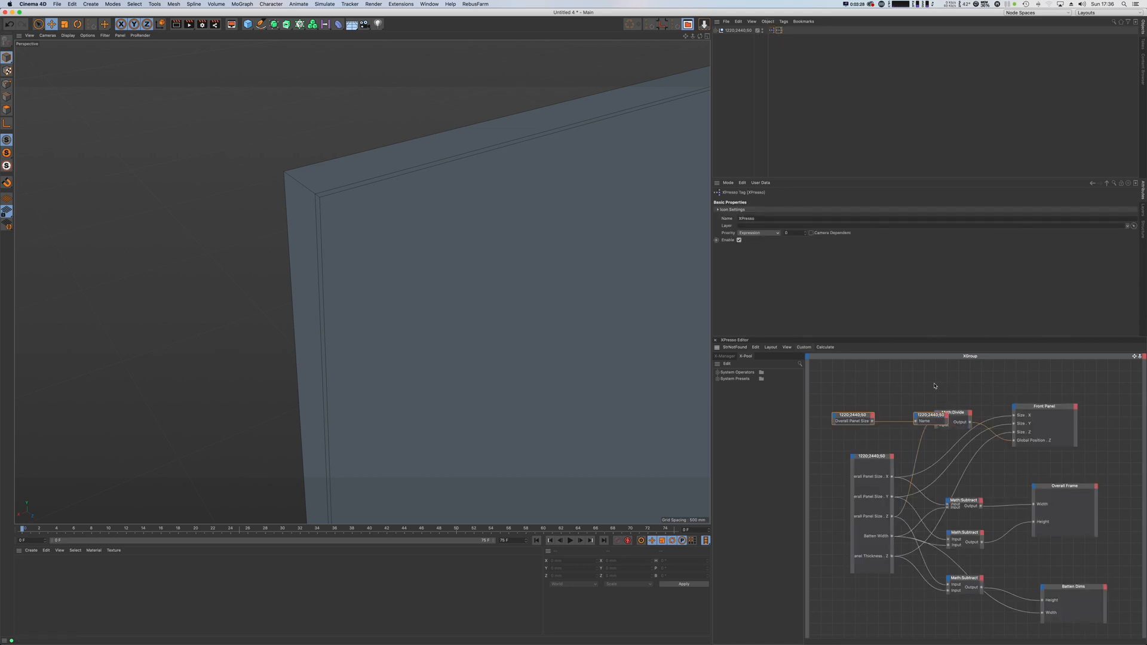
drag(874, 412, 871, 386)
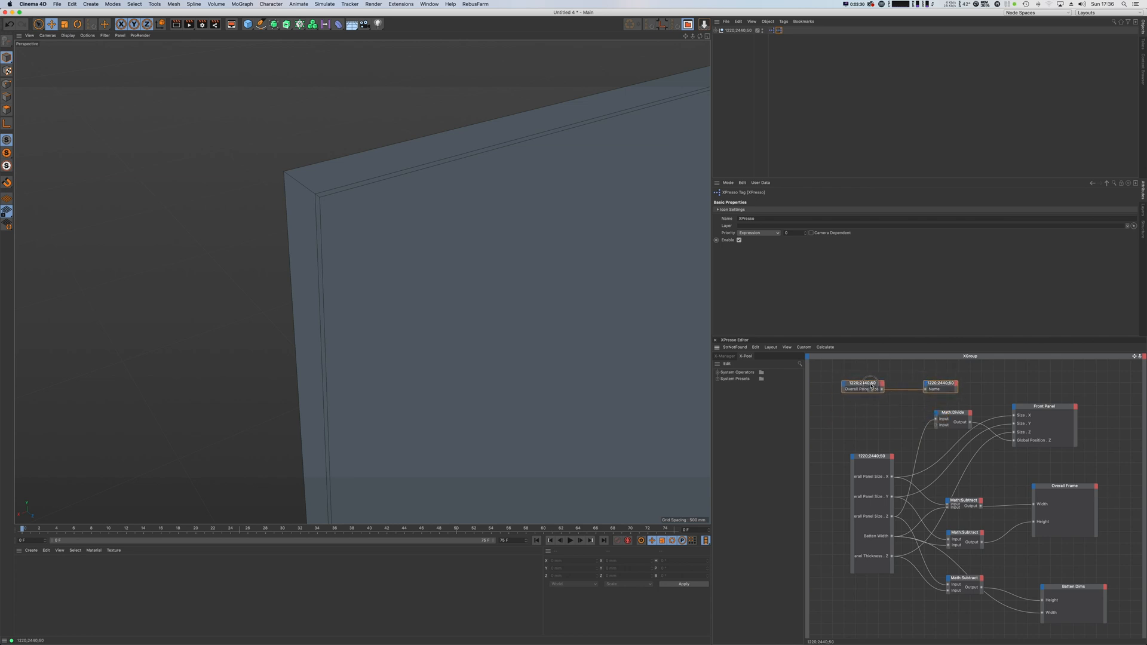
click(771, 31)
click(776, 90)
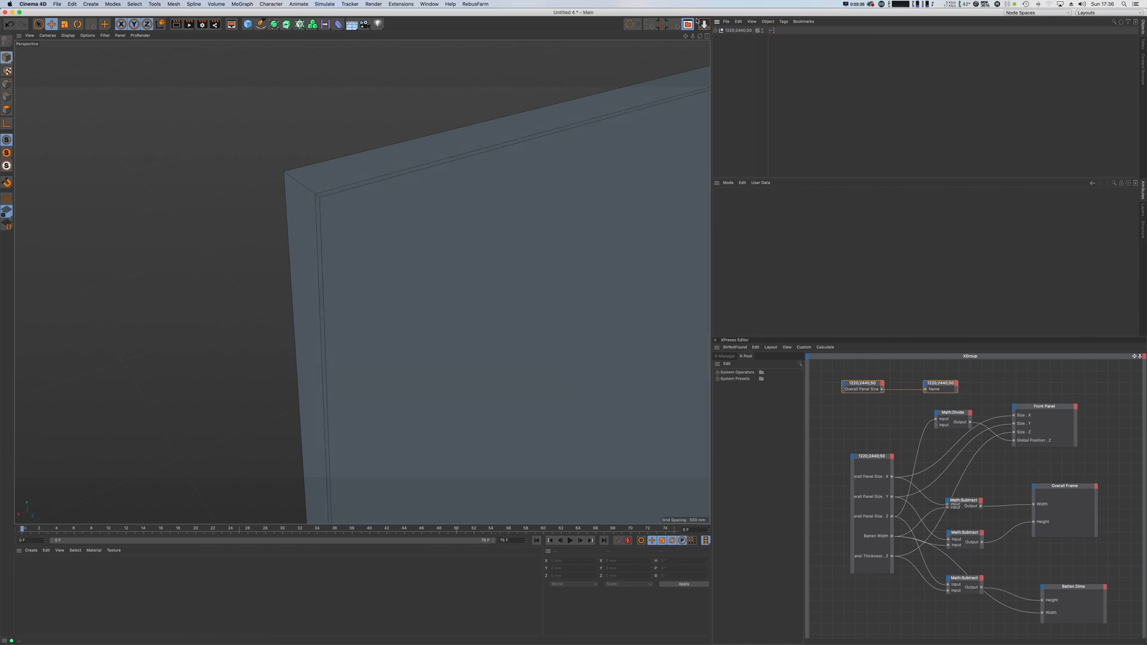
- Create an Instance object of the parametric panel null
alt+drag(595, 140, 361, 281)
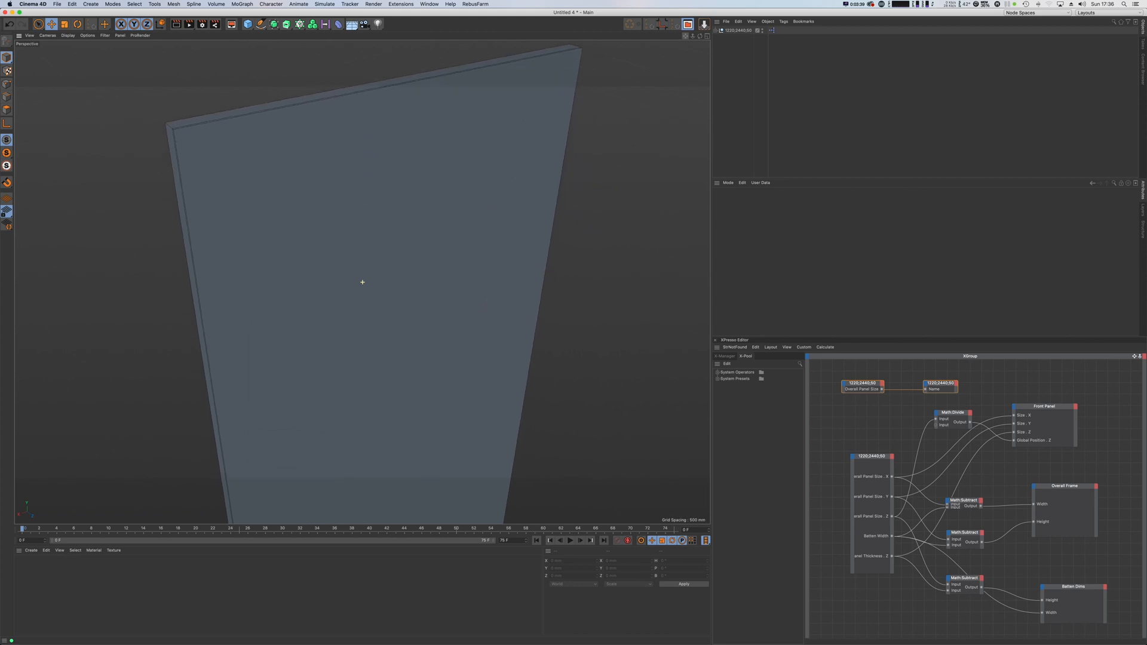
click(734, 31)
alt+drag(360, 281, 362, 281)
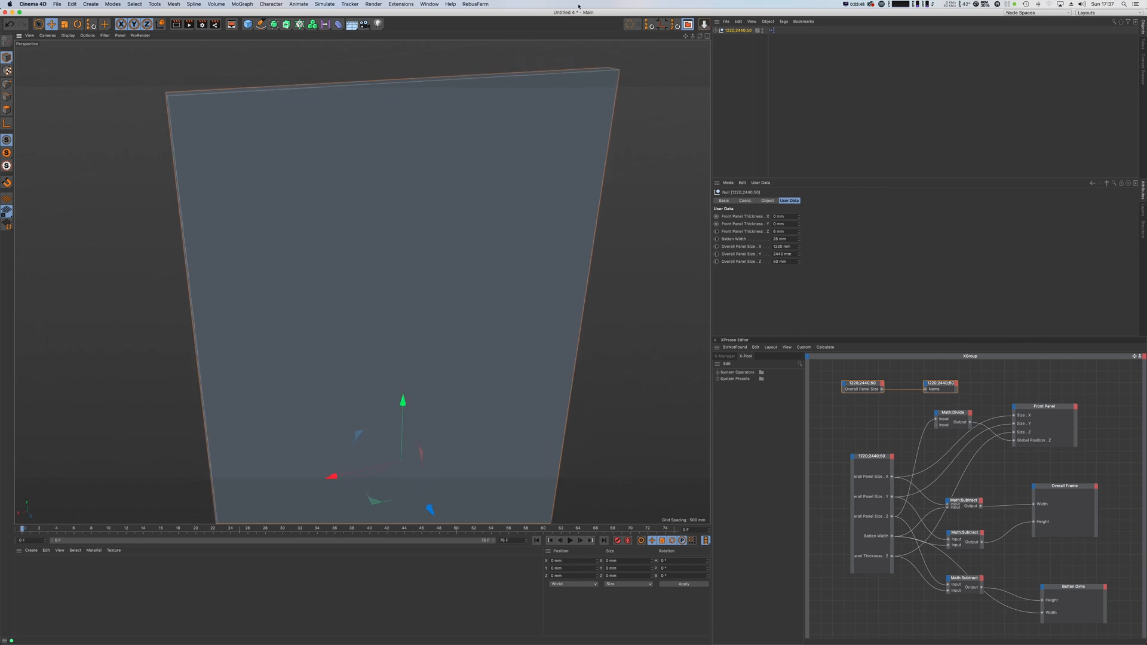
click(743, 56)
click(738, 31)
click(287, 24)
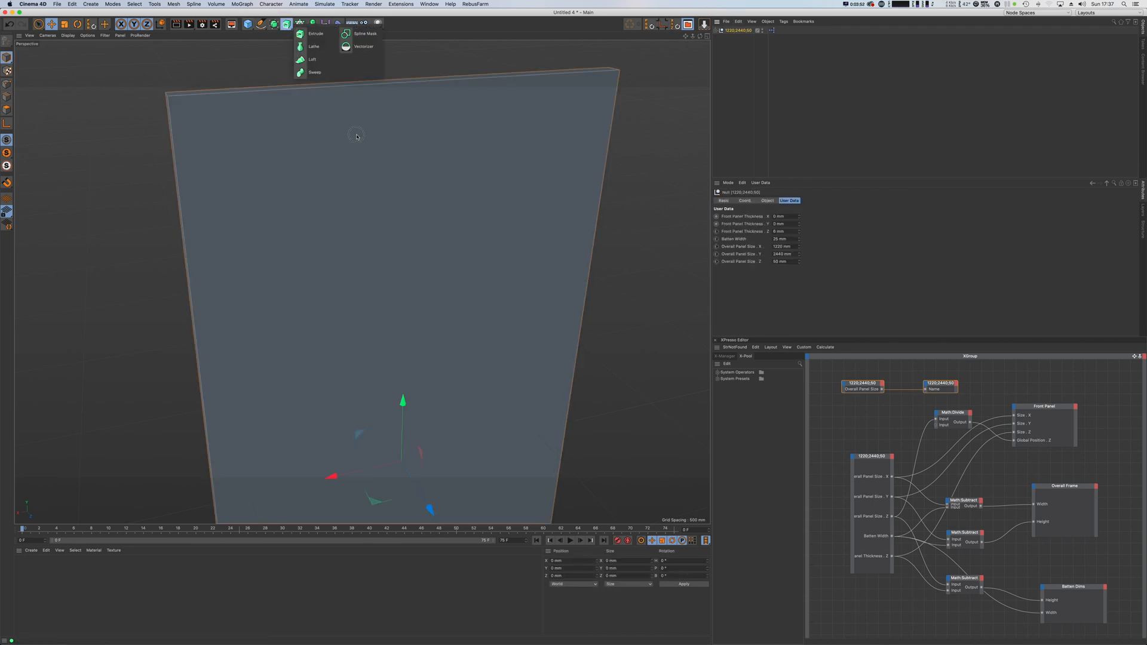
click(299, 24)
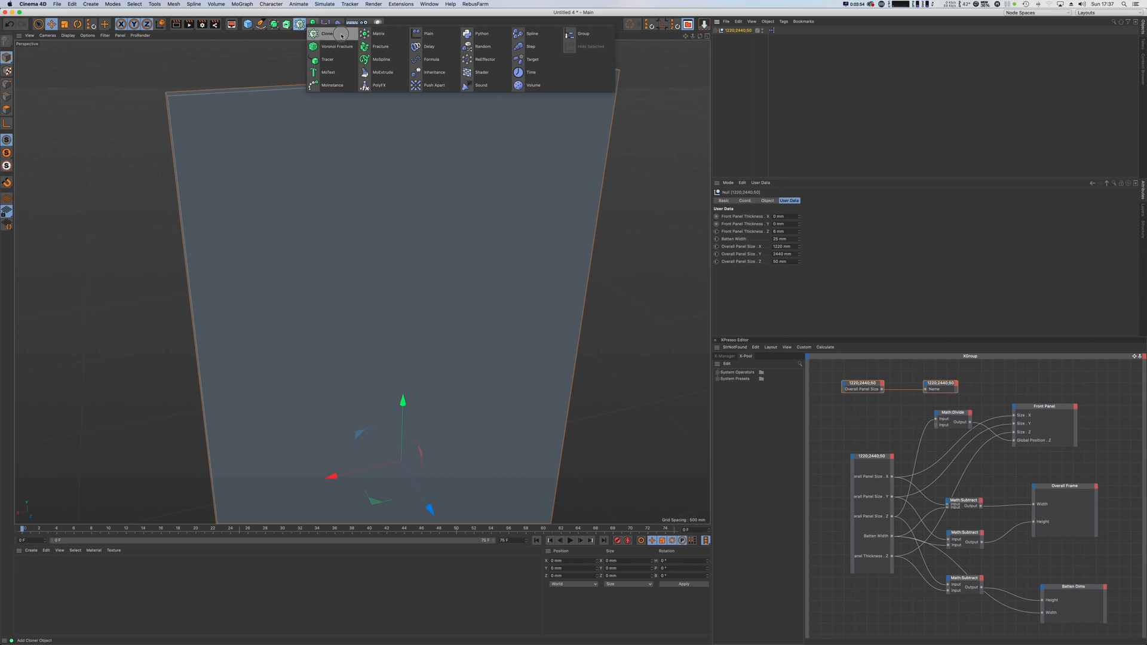
click(275, 24)
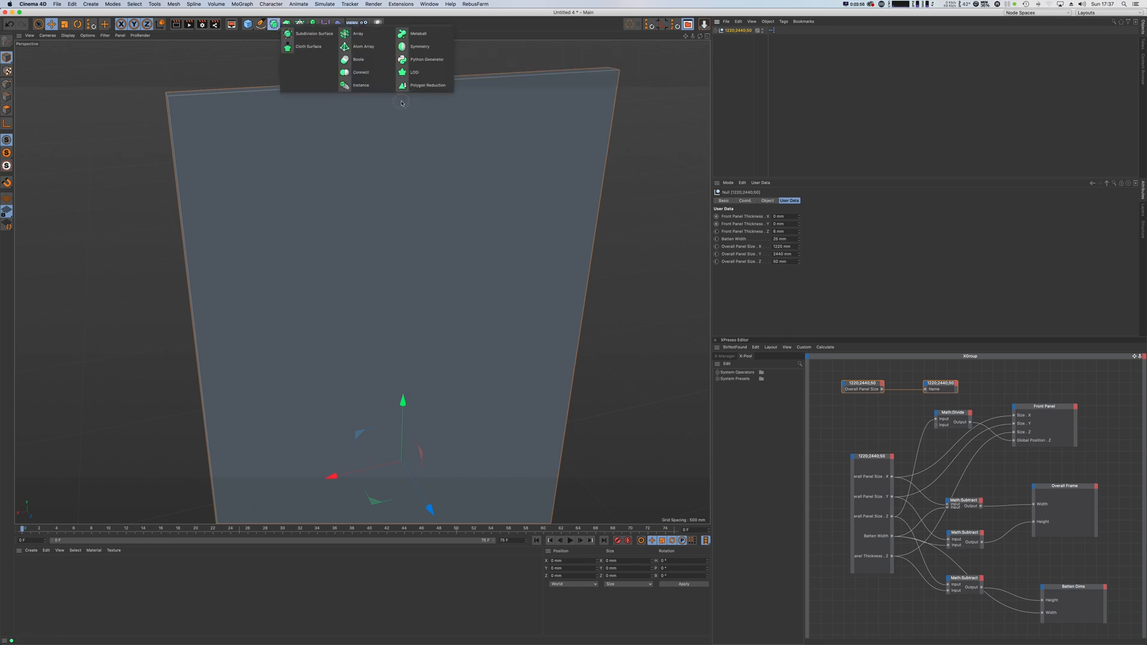
click(358, 86)
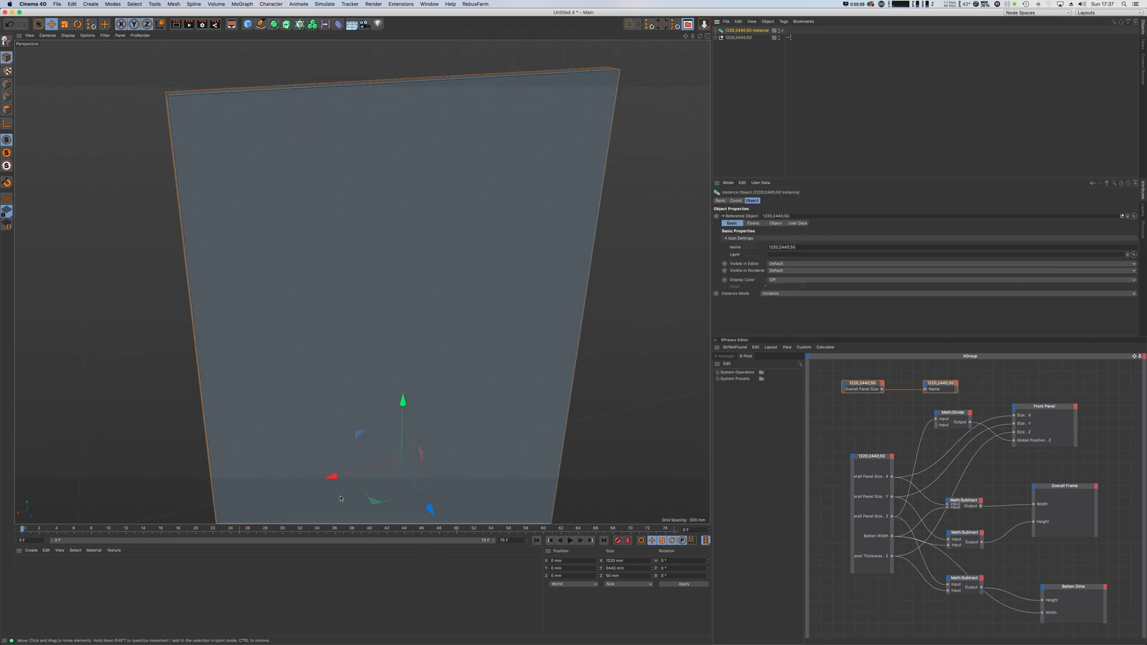
- Move the instance along the X axis so it sits edge to edge beside the original panel
drag(335, 477, 645, 423)
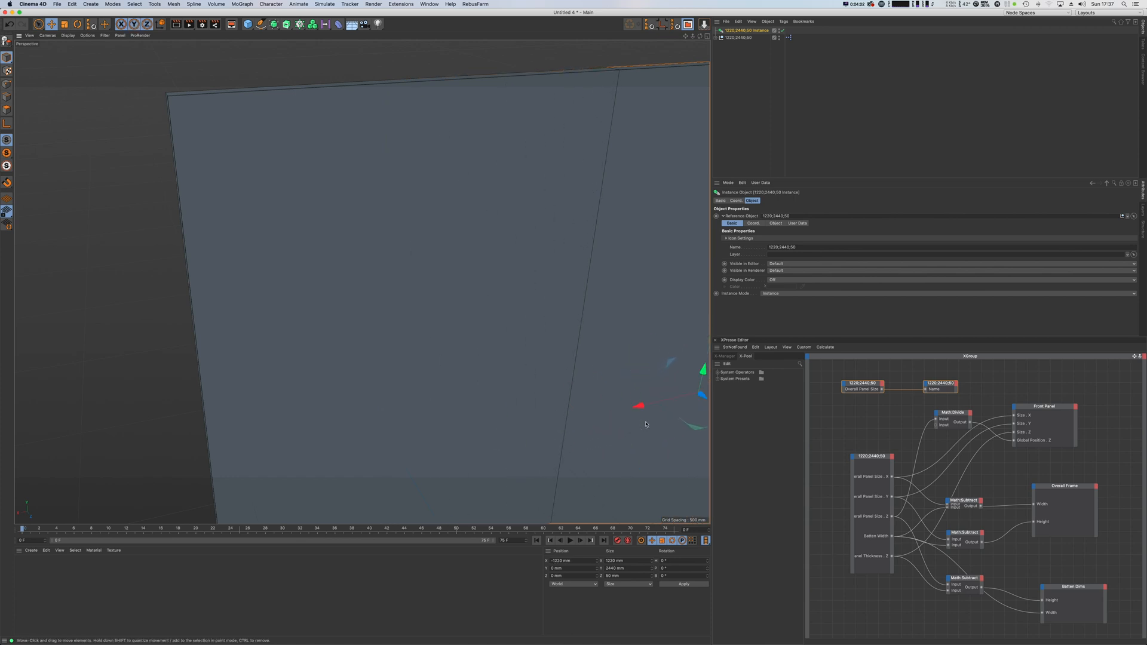
drag(685, 36, 589, 74)
drag(699, 36, 656, 57)
- Set the original panel null's Overall Panel Size X to 800 mm and Y to 400 mm
click(741, 38)
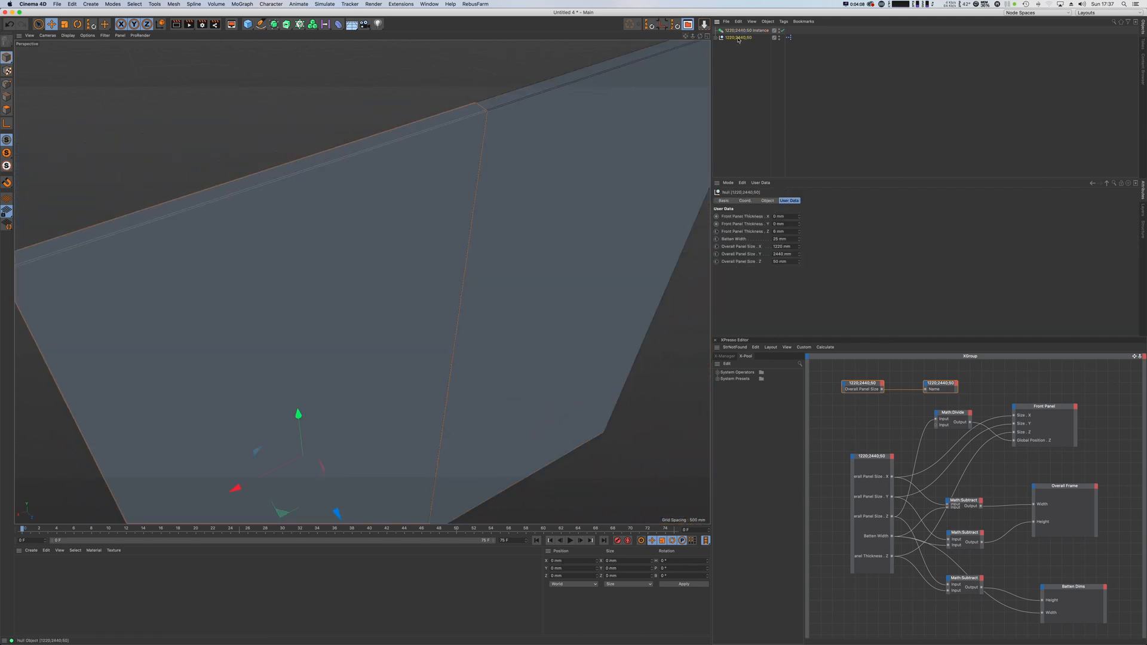
click(779, 247)
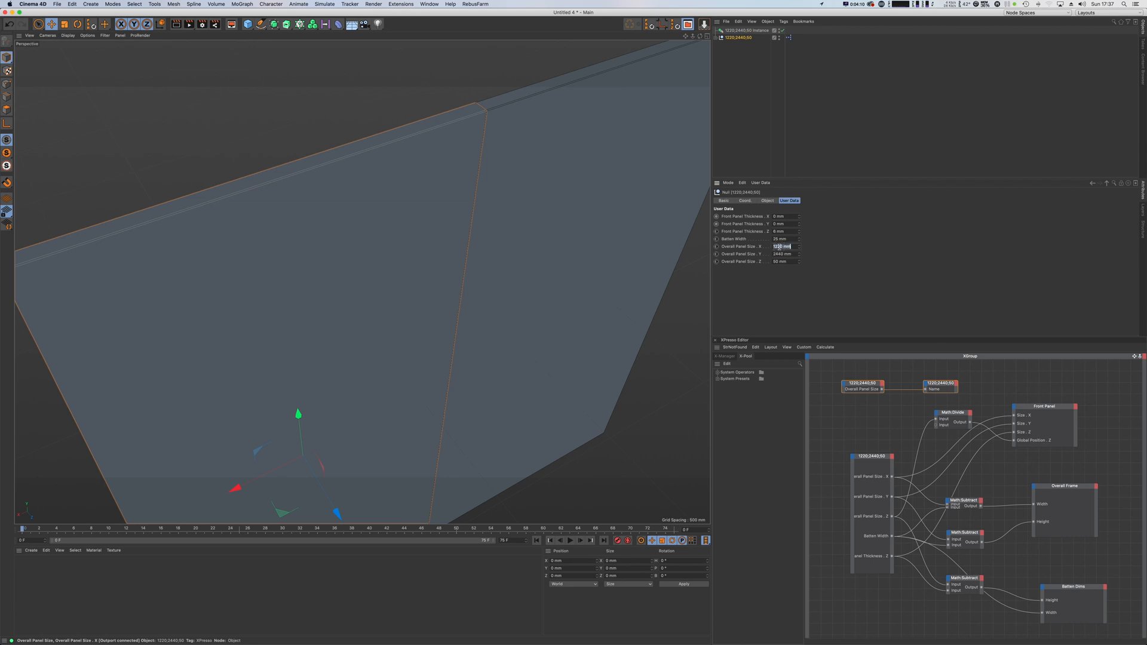
text(600)
key(Tab)
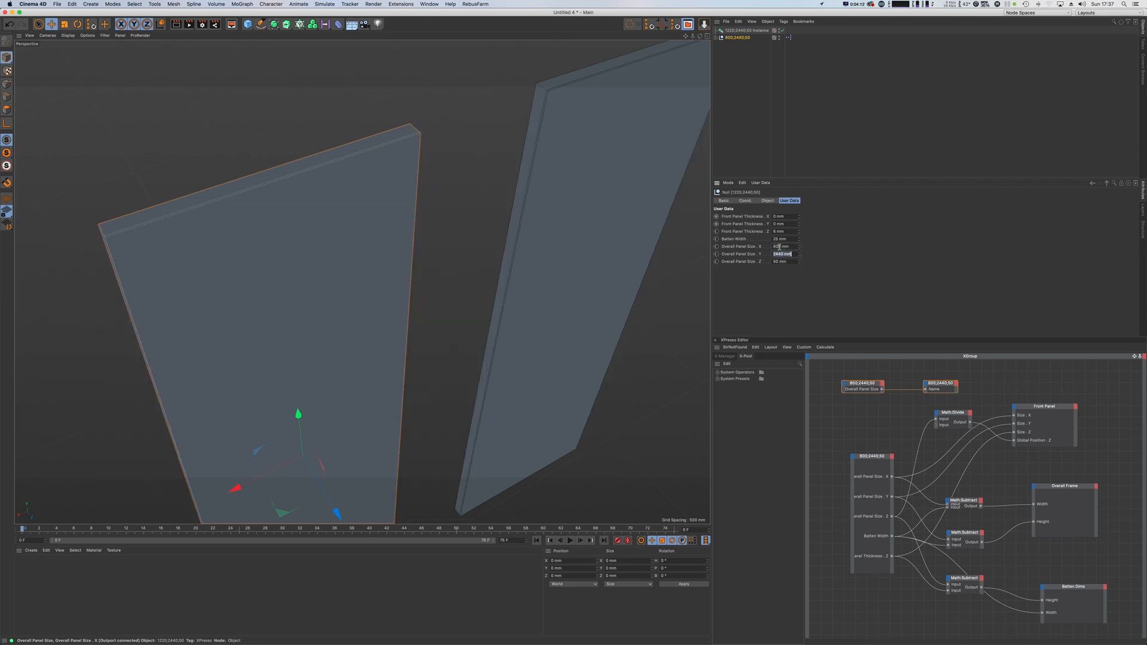
text(400)
key(Tab)
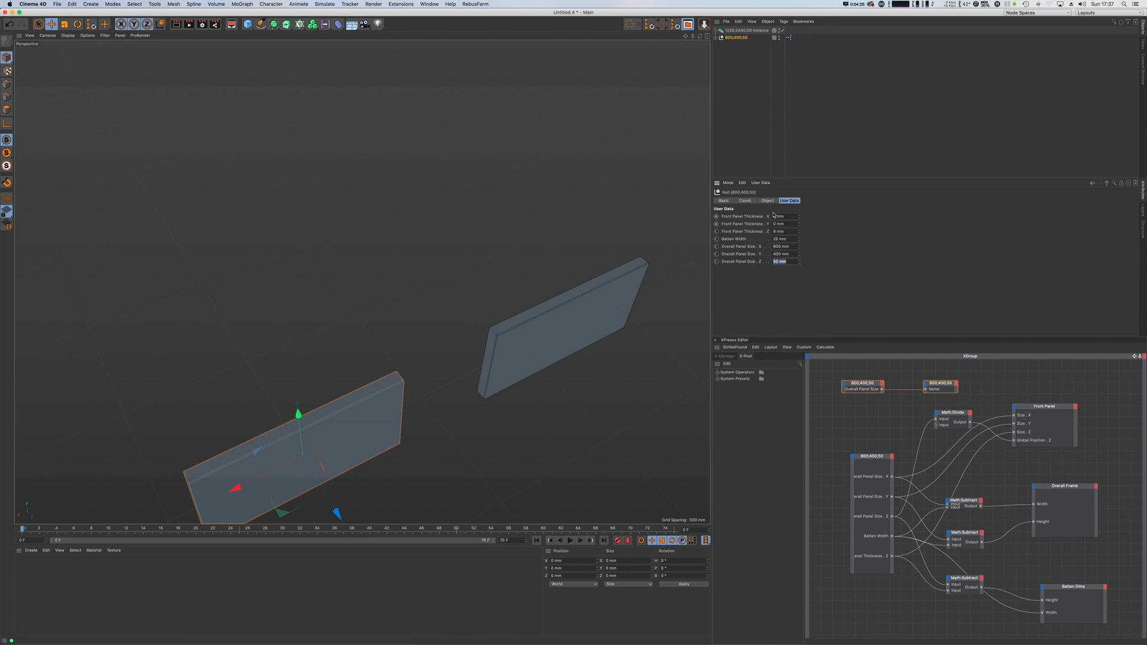
- Open the user data manager for the parametric panel null
click(761, 182)
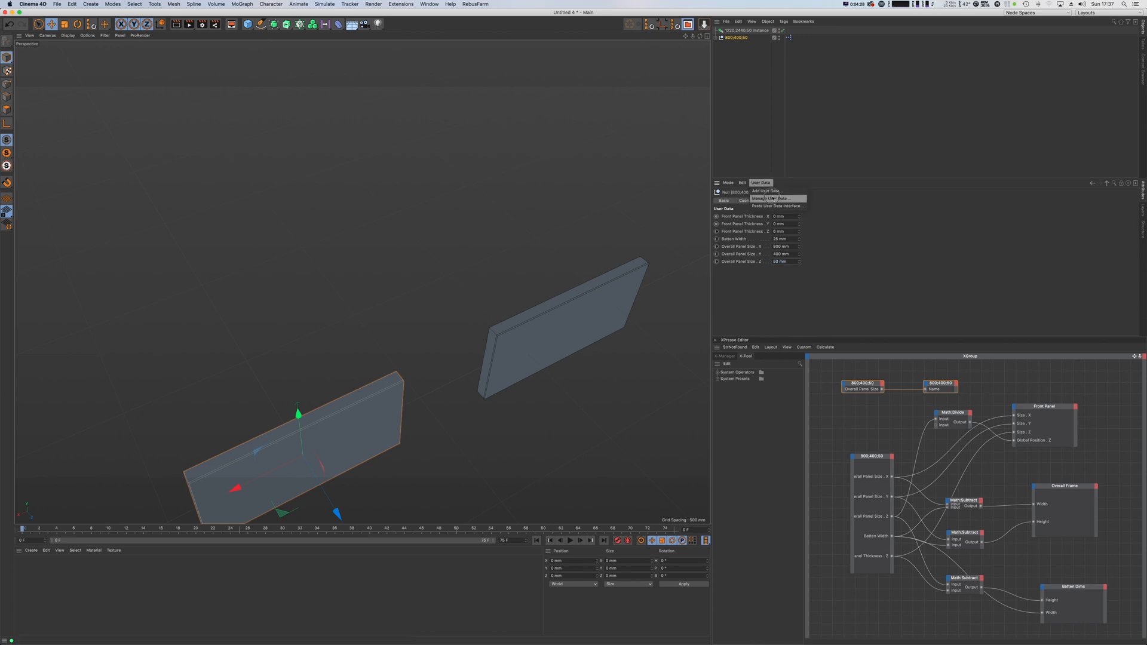
click(762, 199)
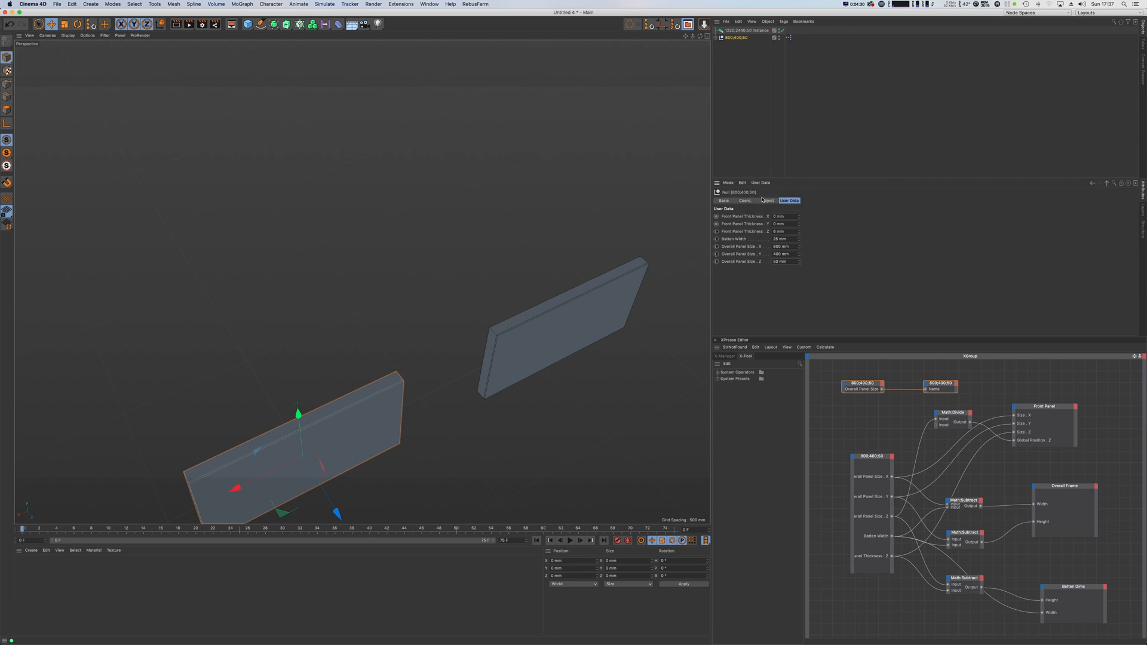
click(661, 102)
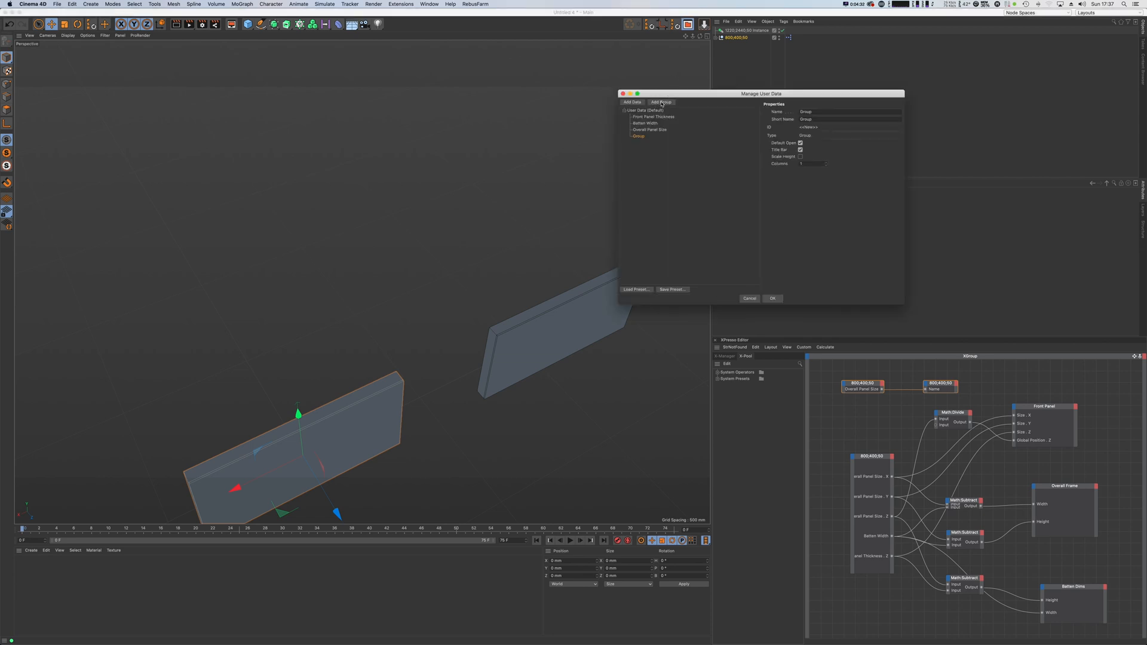
click(820, 112)
text(F)
key(Return)
drag(645, 123, 648, 133)
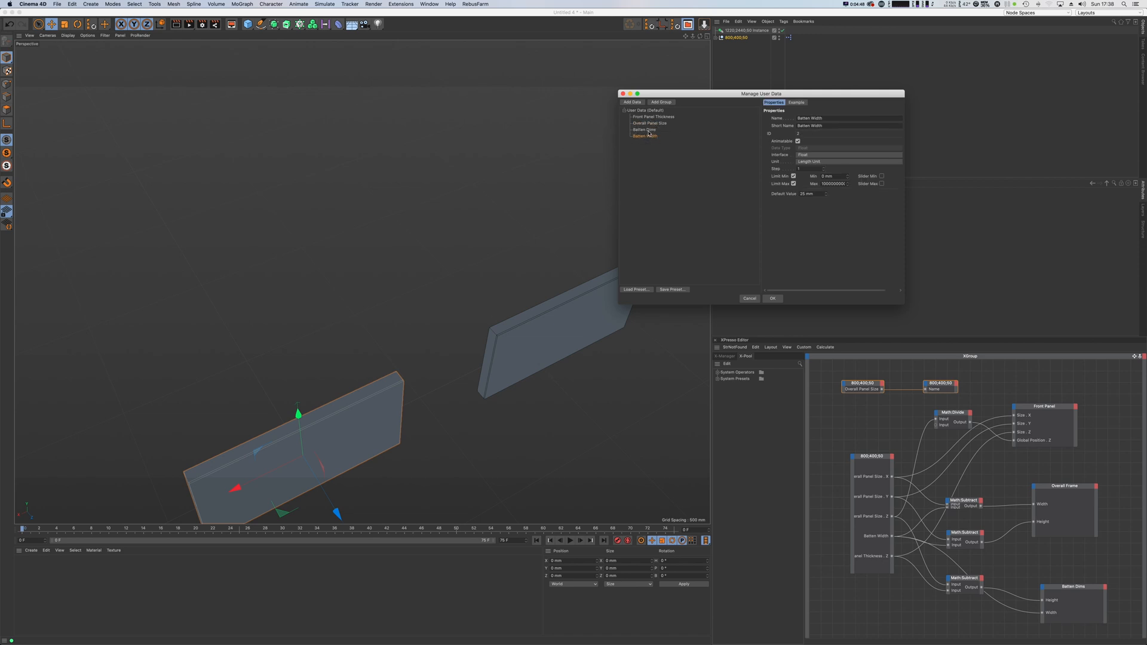
click(643, 130)
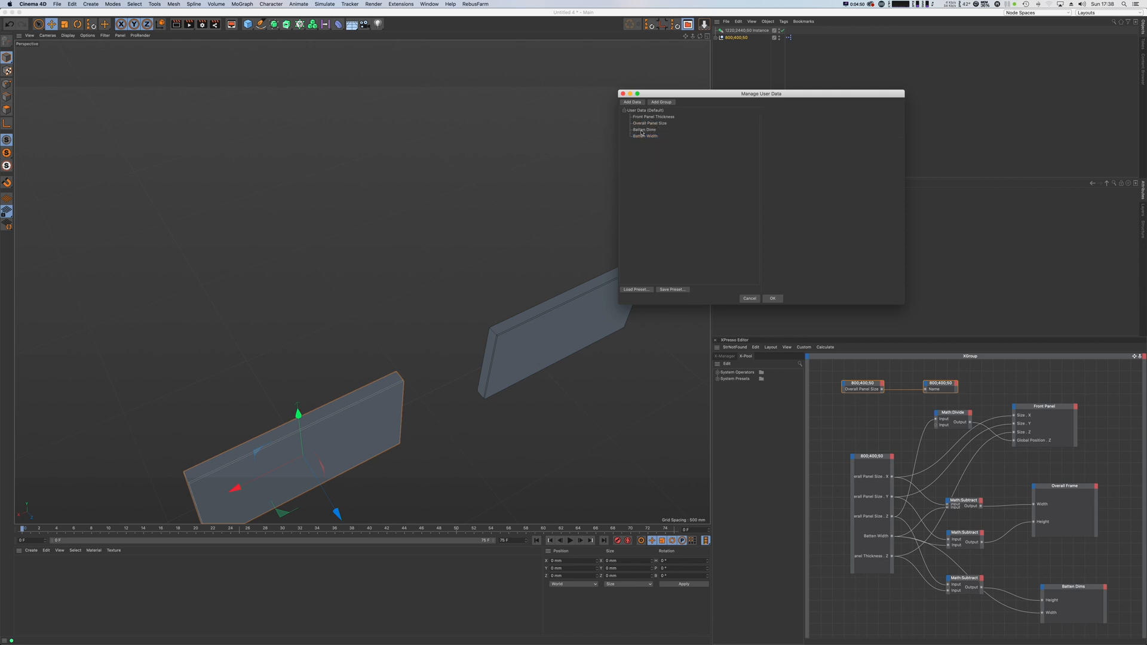
key(Delete)
- Add a user data group named Batten Dims and nest the Batten Width parameter inside it
click(661, 102)
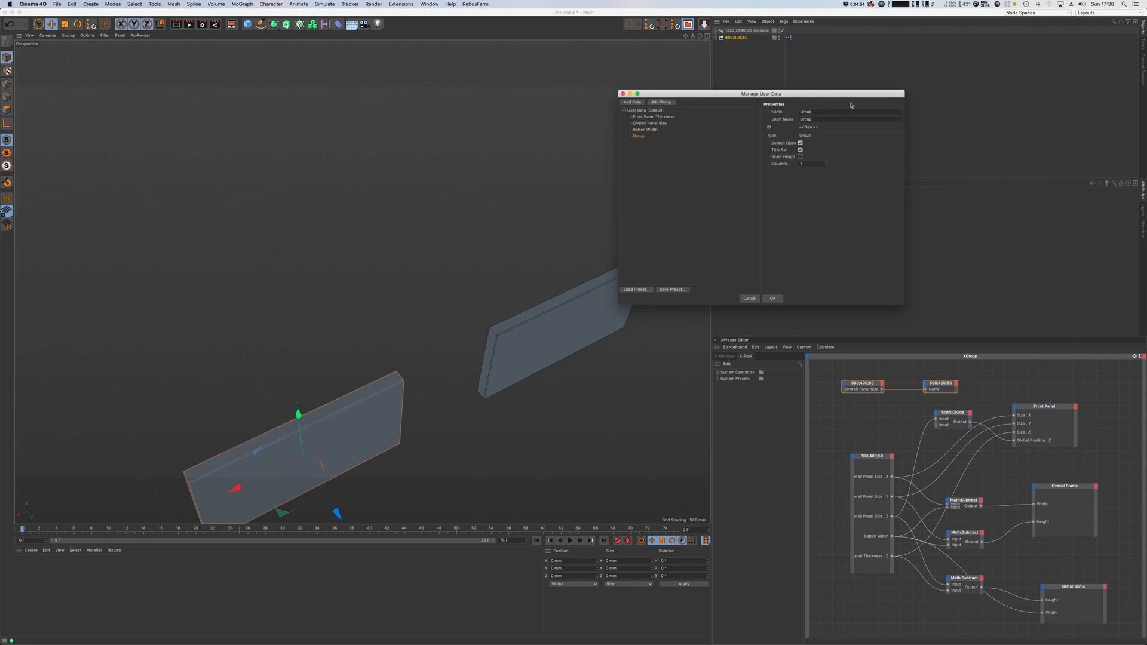
double_click(796, 112)
text(Batten Dims)
key(Return)
drag(649, 130, 656, 138)
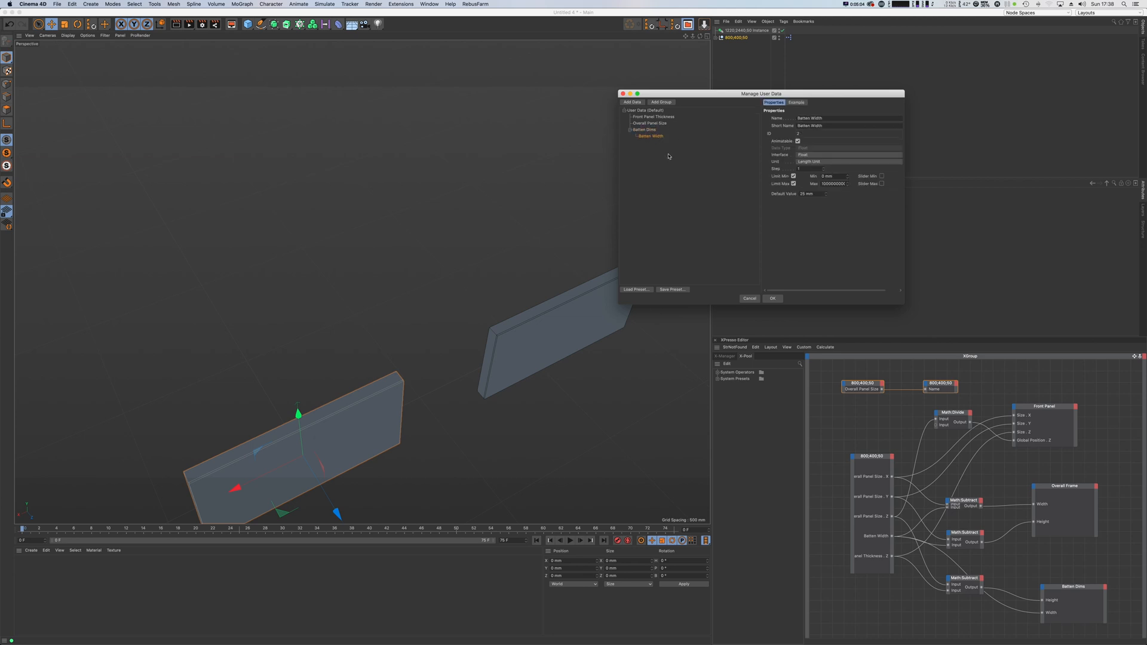
- Add a user data group named Overall Panel Size above Batten Dims and nest the Overall Panel Size parameter inside it
click(661, 102)
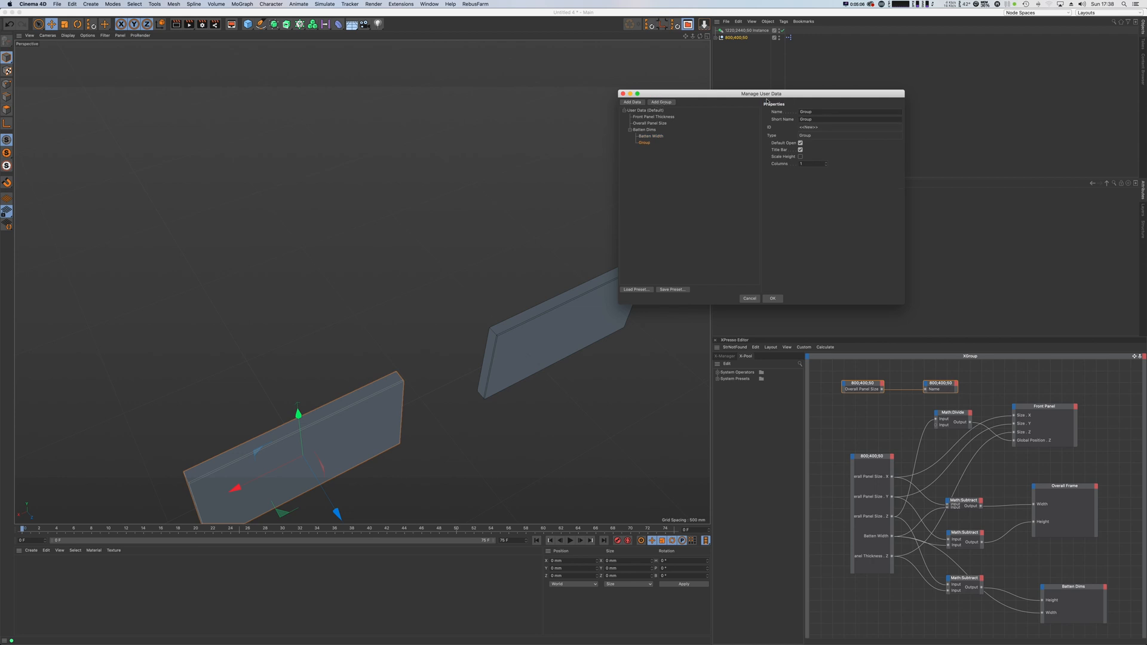
double_click(809, 112)
text(0)
key(Return)
mouse_move(650, 142)
mouse_down()
mouse_move(636, 129)
mouse_move(651, 133)
mouse_up()
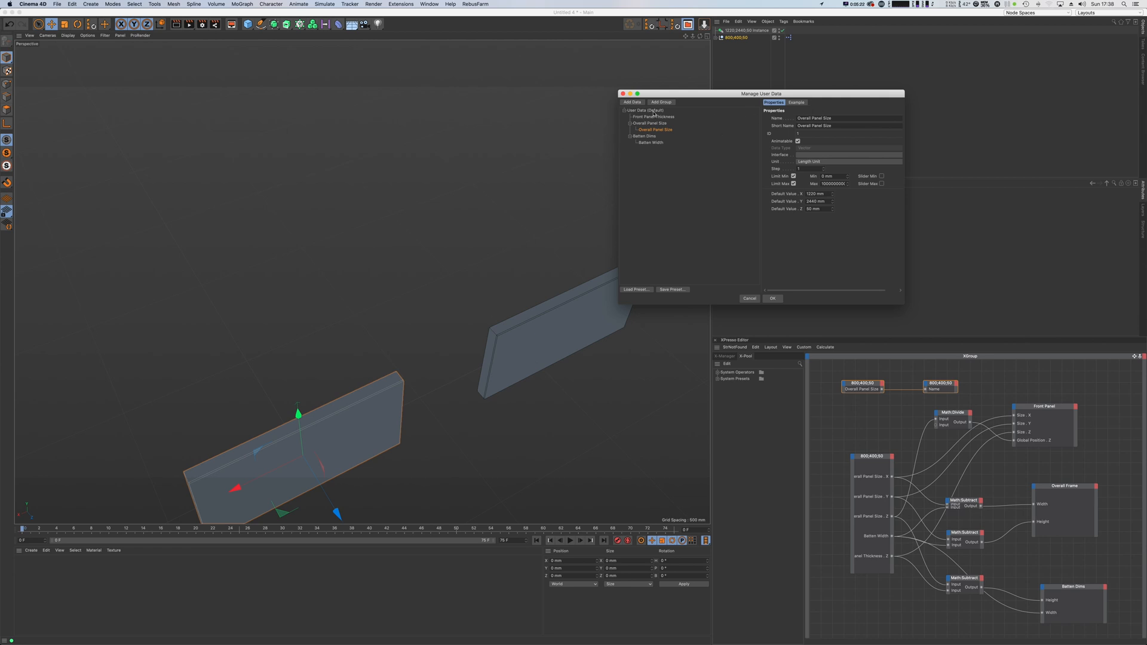
- Add a Front Panel Thickness group at the start of the user data, nest the matching parameter inside it and accept the changes
click(660, 103)
drag(819, 112, 787, 111)
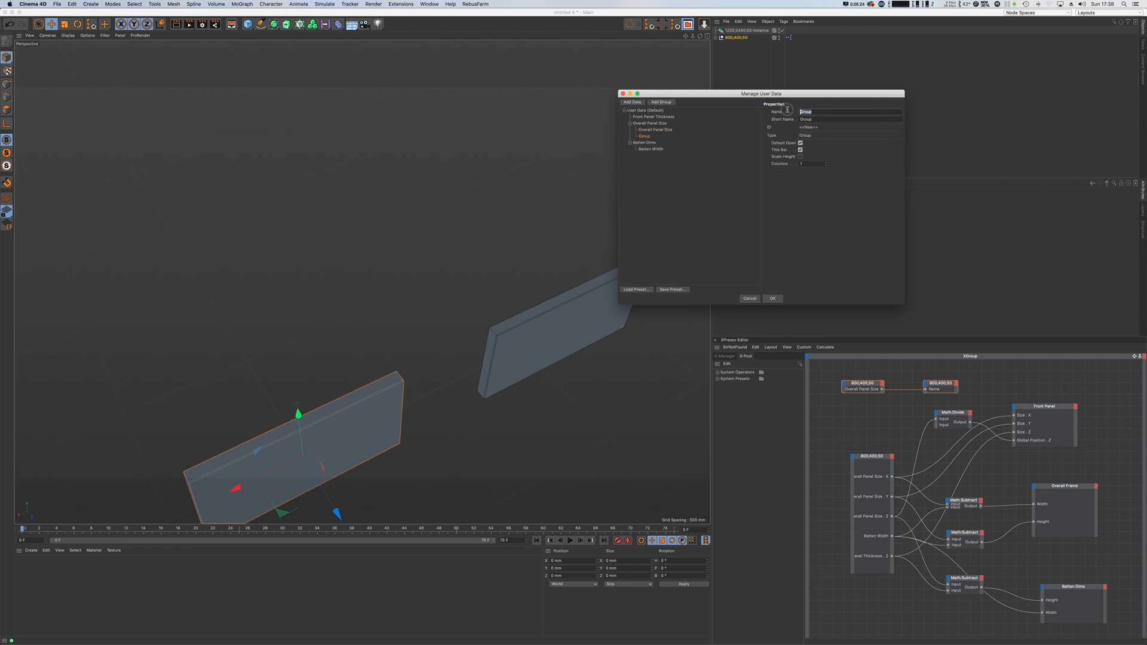
text(Front Panel Thickness)
key(Return)
drag(646, 137, 645, 122)
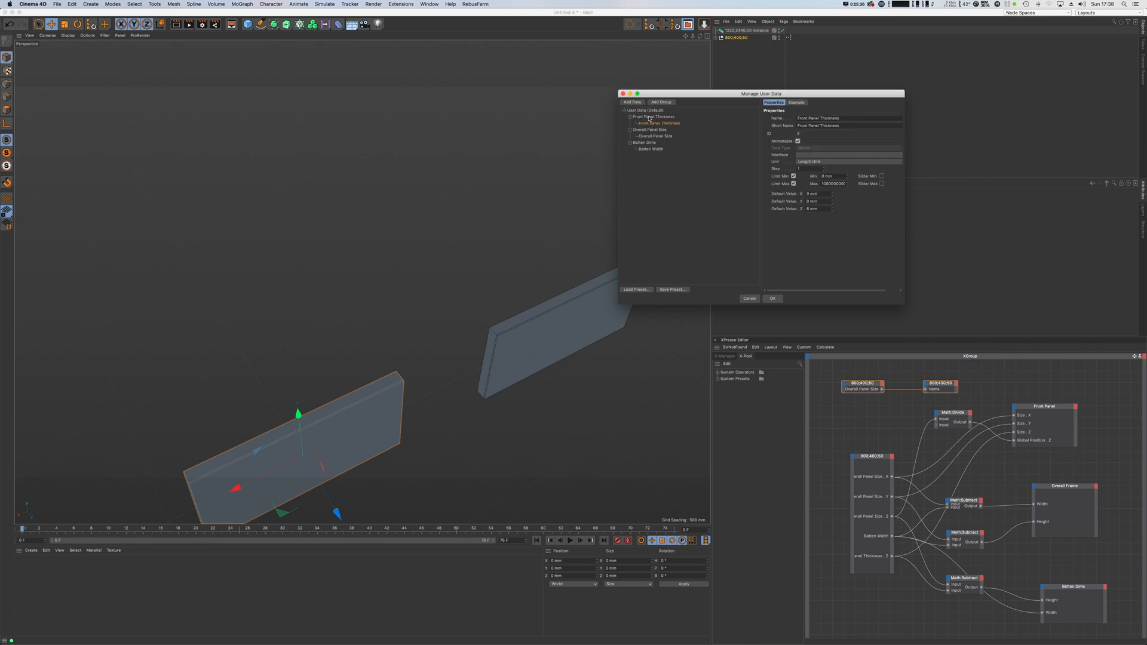
click(770, 298)
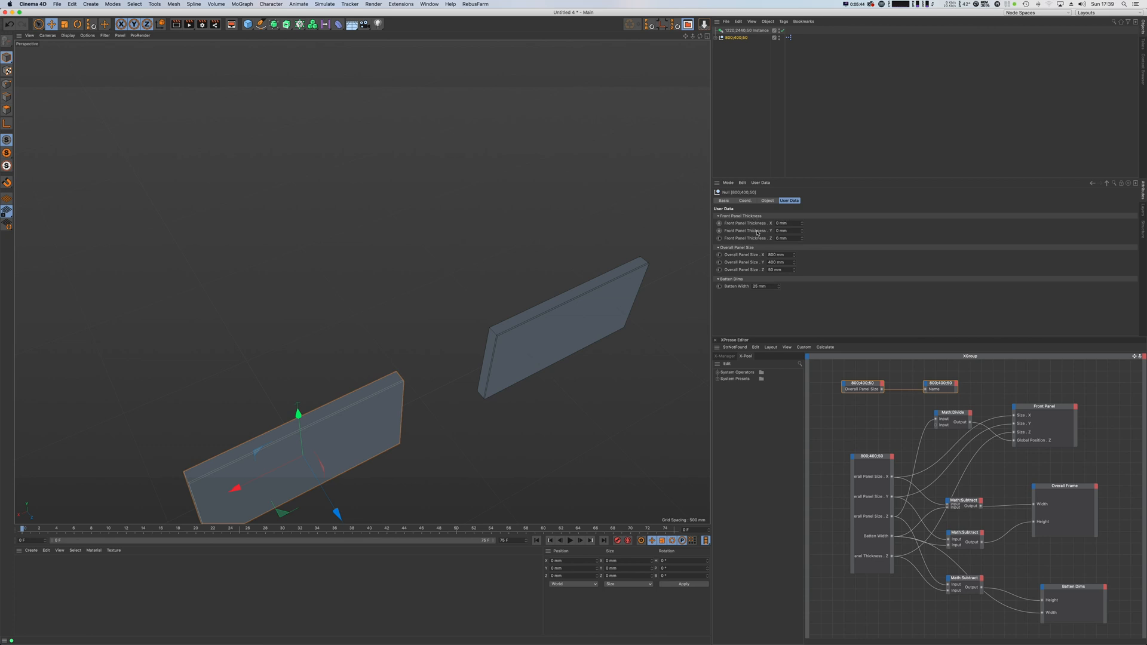
- Test the panel with Front Panel Thickness Z at 10 mm and 2 mm, and set it back to 6 mm
double_click(782, 237)
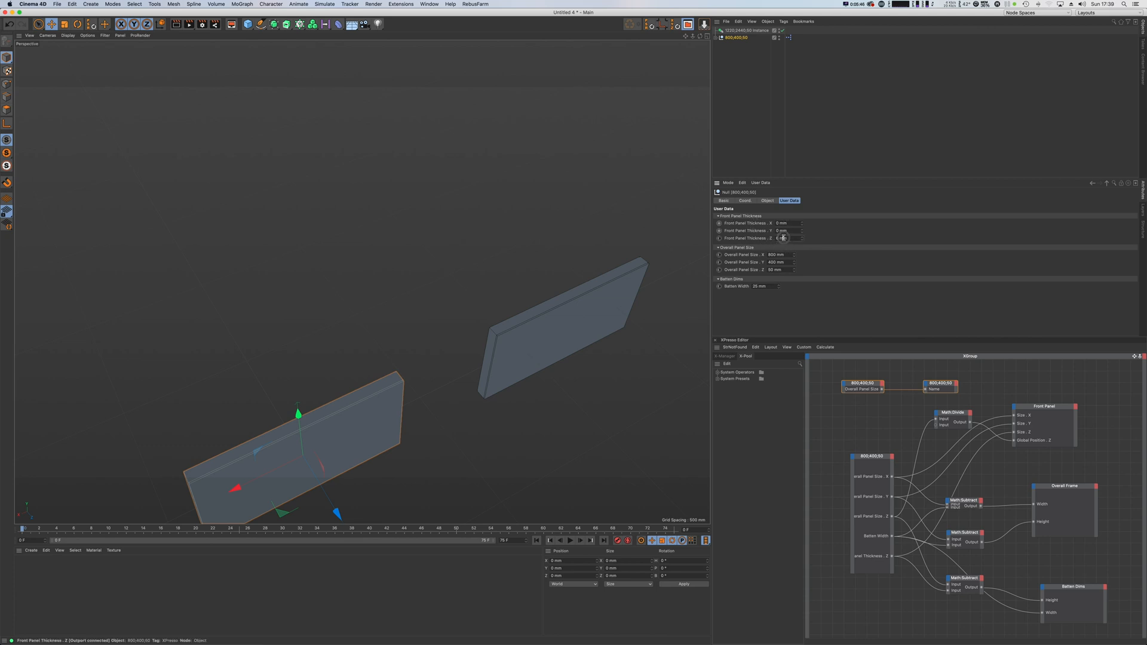
text(10)
key(Return)
double_click(783, 238)
text(2)
key(Return)
double_click(782, 238)
text(6)
key(Return)
- Set the panel's Overall Panel Size X to 1220 mm and Y to 2440 mm
double_click(774, 255)
text(1220)
key(Tab)
text(2)
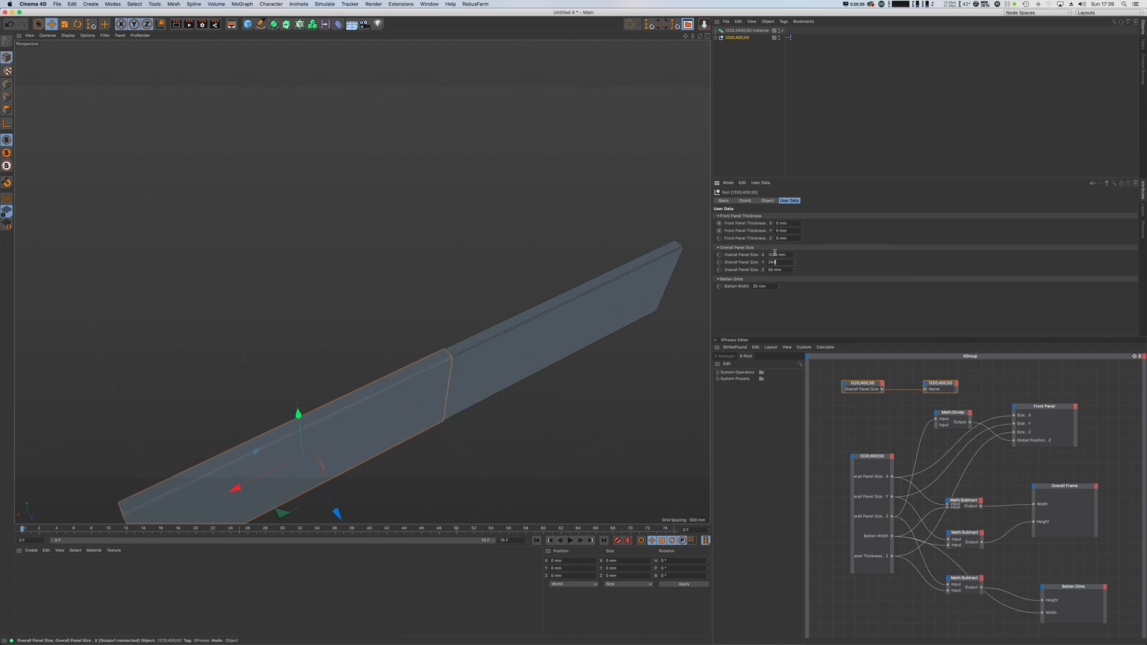
text(440)
key(Return)
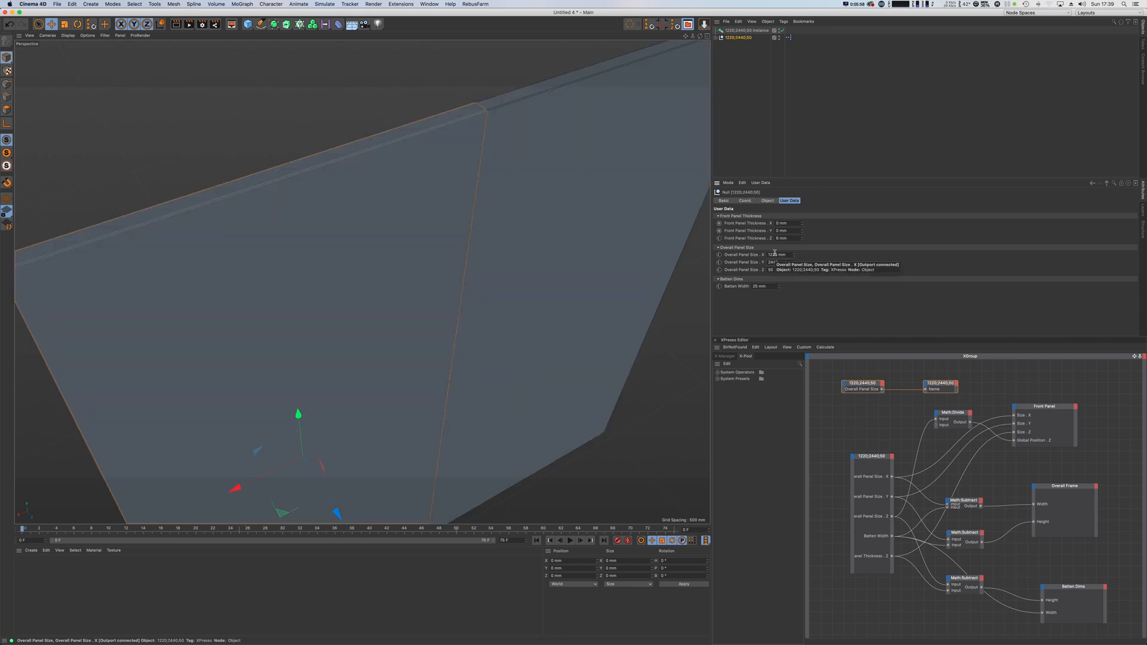